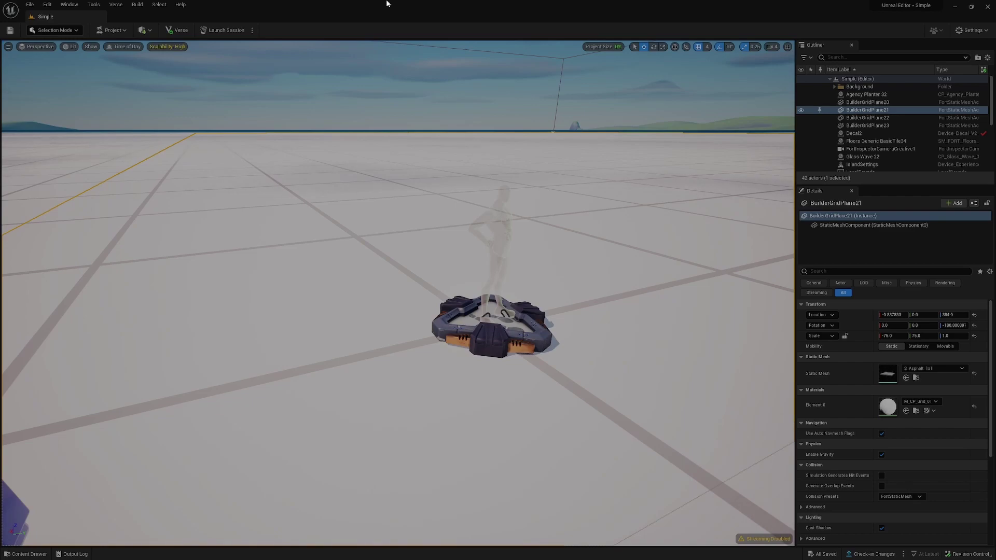
Close the Outliner and Details panels and restore them by loading the Default Editor Layout
{"action": "left_click", "coordinate": [69, 4]}
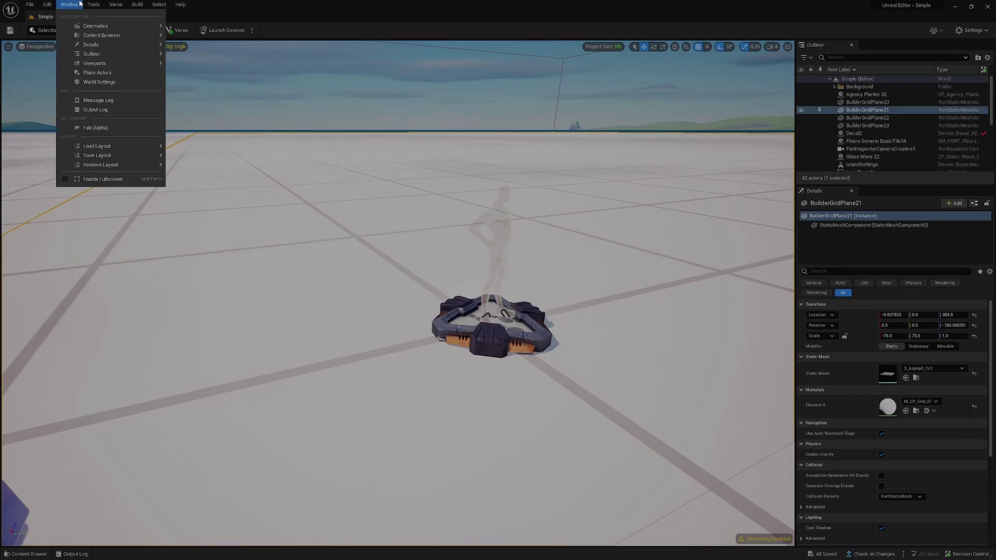
{"action": "mouse_move", "coordinate": [92, 147]}
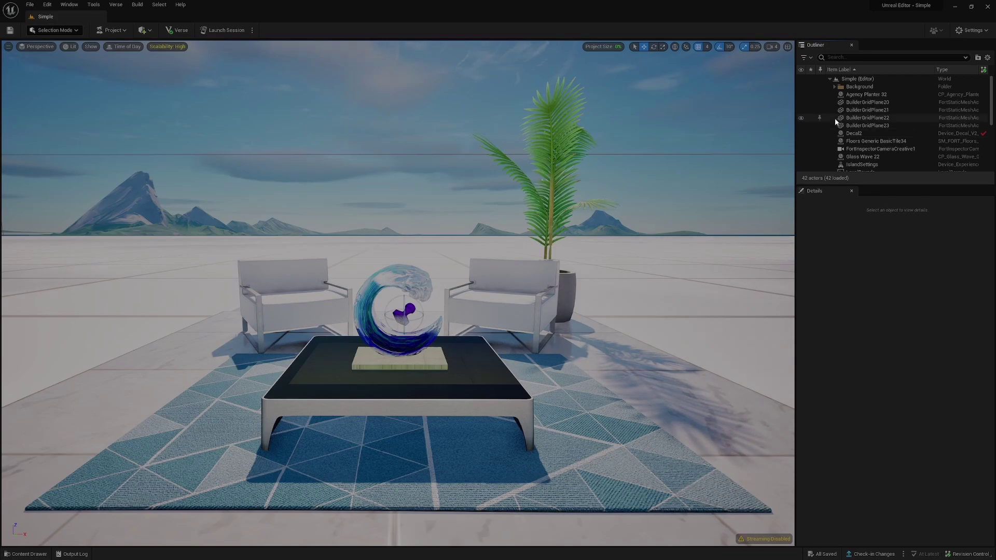
{"action": "left_click", "coordinate": [851, 45]}
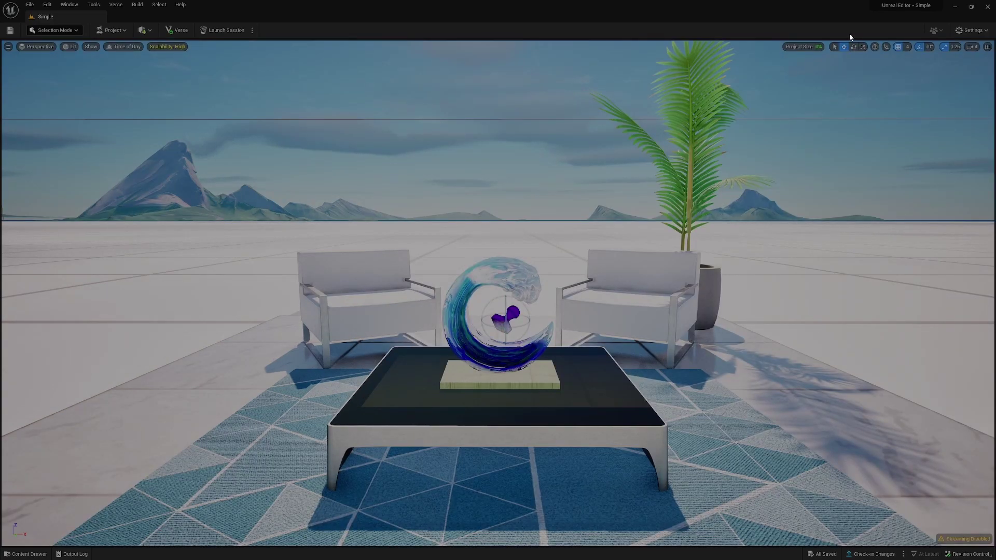
{"action": "left_click", "coordinate": [705, 291]}
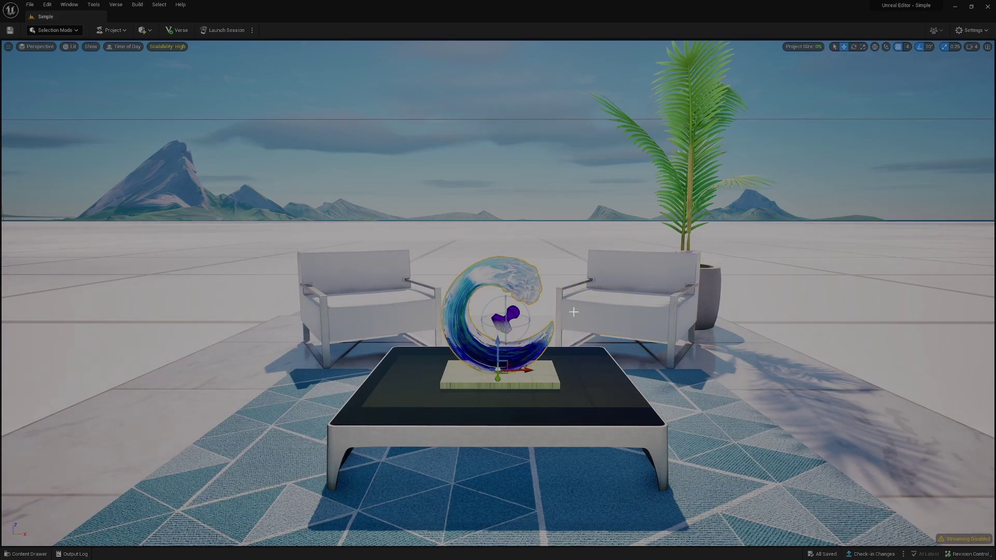
{"action": "scroll", "coordinate": [708, 214], "scroll_direction": "up", "scroll_amount": 2}
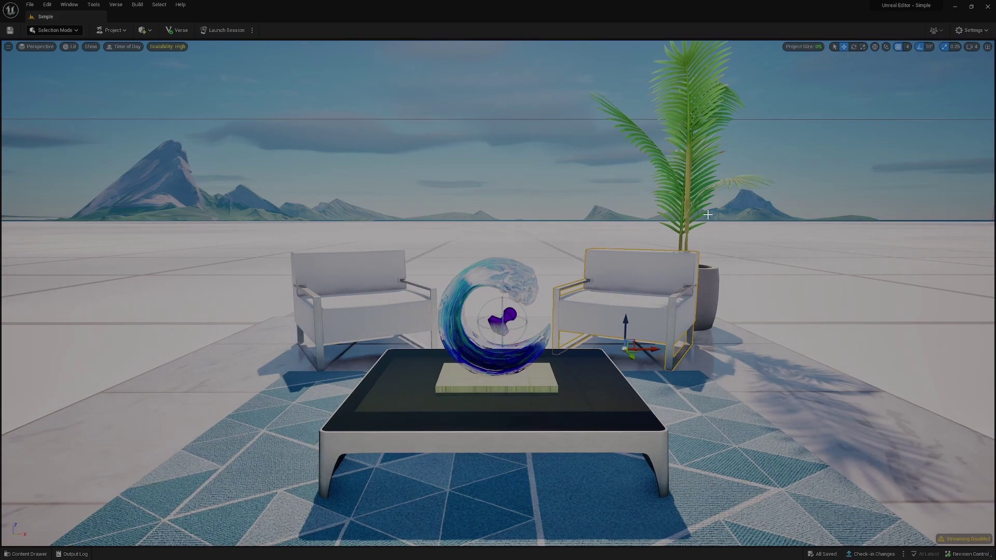
{"action": "left_click", "coordinate": [72, 8]}
{"action": "mouse_move", "coordinate": [97, 146]}
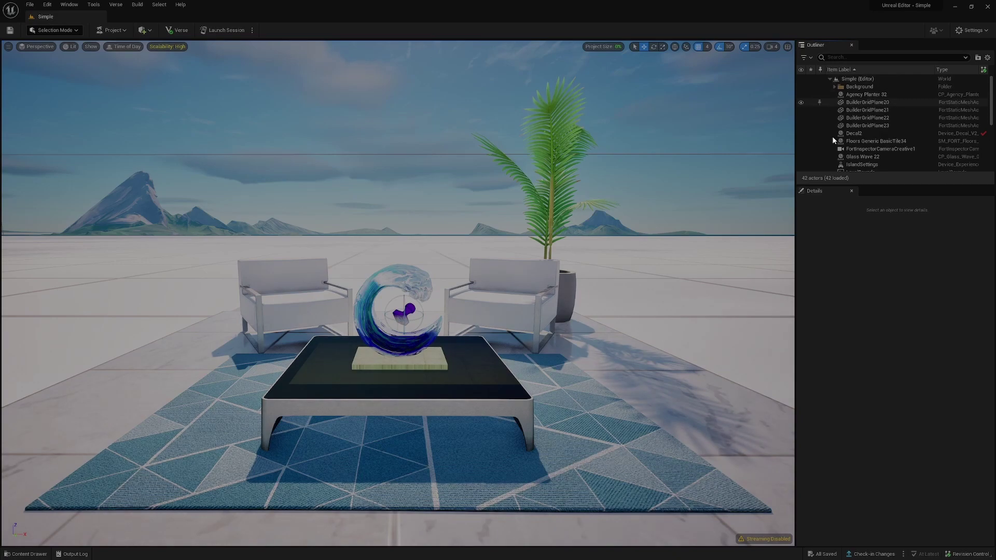
Close the Outliner panel and reopen it as Outliner 1
{"action": "left_click", "coordinate": [66, 6]}
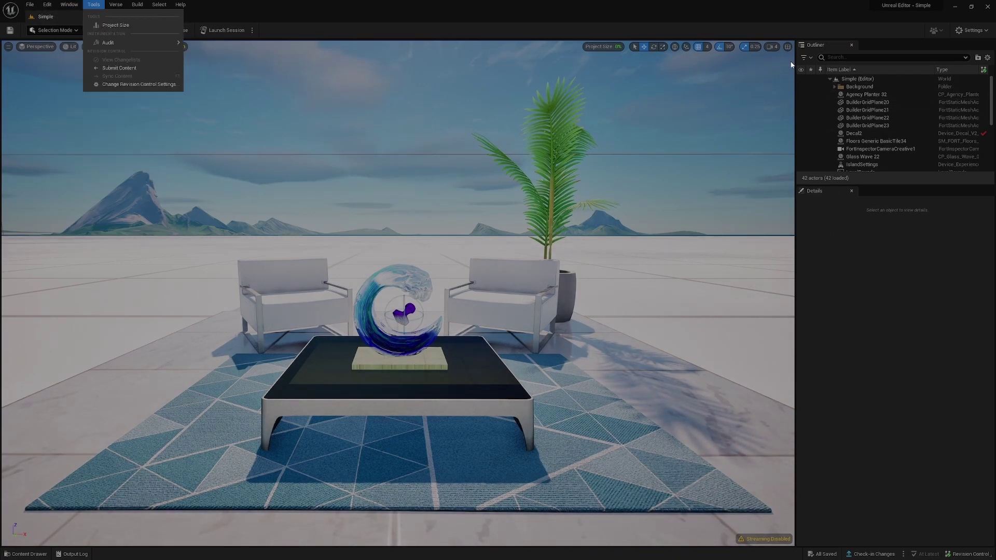
{"action": "left_click", "coordinate": [851, 46]}
{"action": "left_click", "coordinate": [851, 46]}
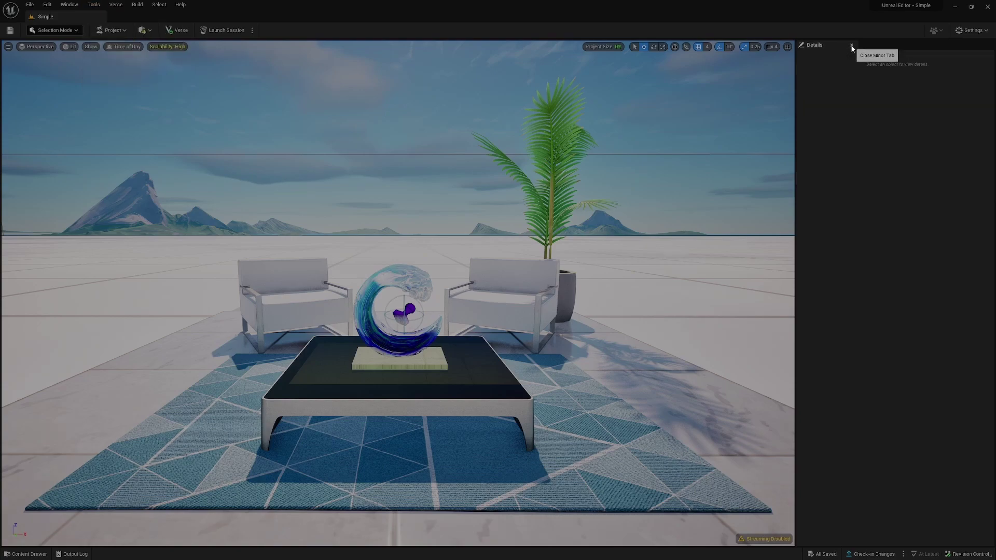
{"action": "left_click", "coordinate": [69, 5]}
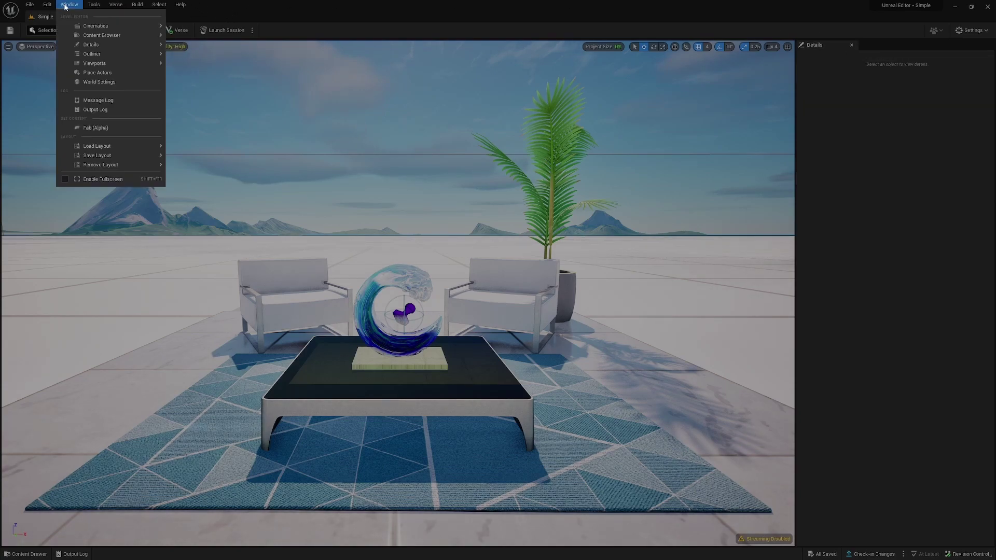
{"action": "mouse_move", "coordinate": [100, 54]}
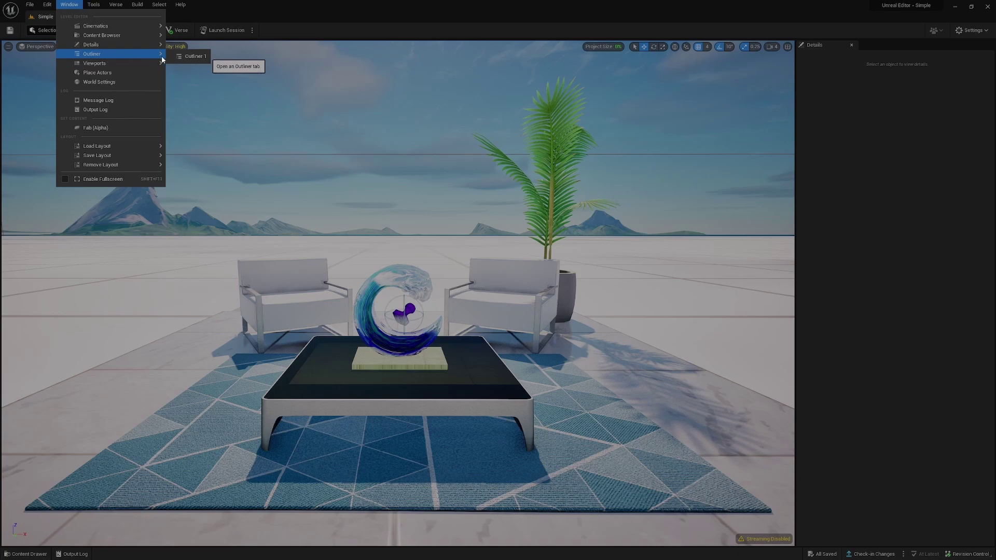
{"action": "left_click", "coordinate": [201, 66]}
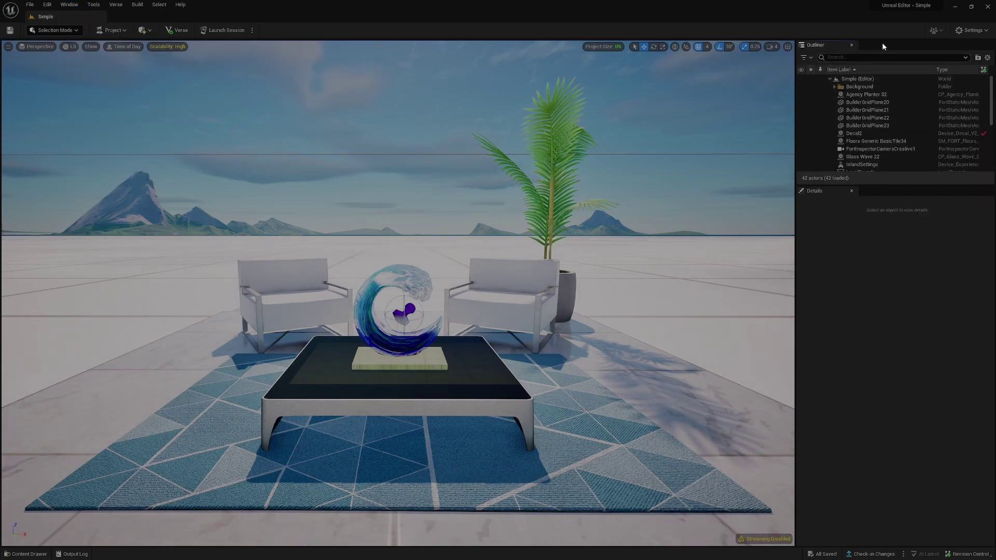
Try docking the Outliner above and beside the viewport, then return it to its place above the Details panel
{"action": "left_click_drag", "start_coordinate": [814, 191], "coordinate": [306, 57]}
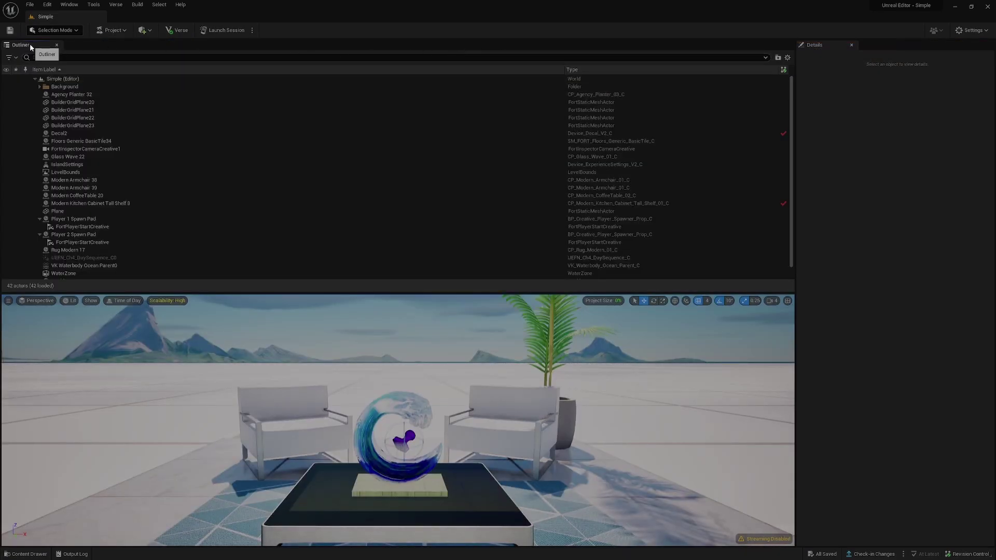
{"action": "left_click_drag", "start_coordinate": [30, 46], "coordinate": [5, 174]}
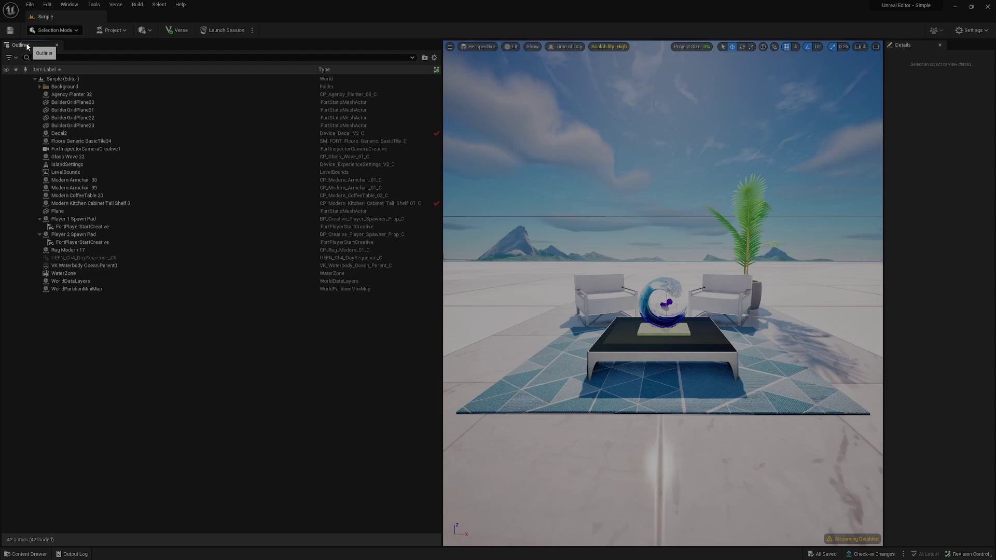
{"action": "left_click_drag", "start_coordinate": [27, 47], "coordinate": [18, 171]}
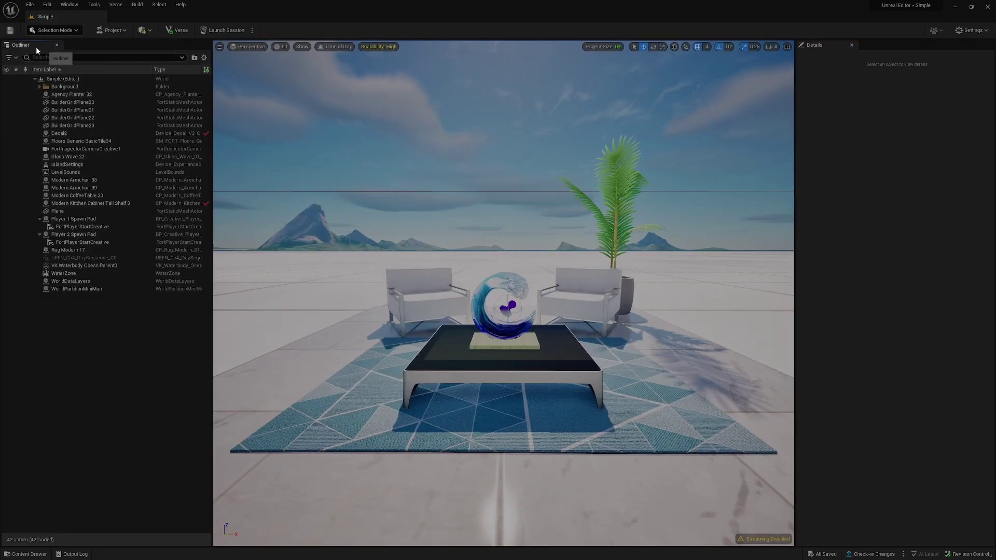
{"action": "left_click_drag", "start_coordinate": [35, 47], "coordinate": [858, 74]}
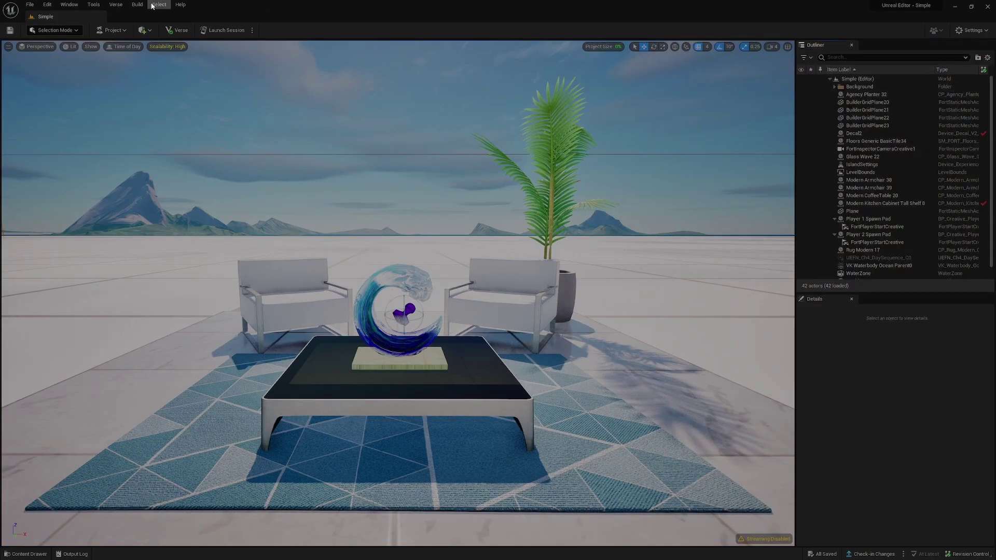
{"action": "left_click", "coordinate": [69, 5]}
{"action": "mouse_move", "coordinate": [129, 147]}
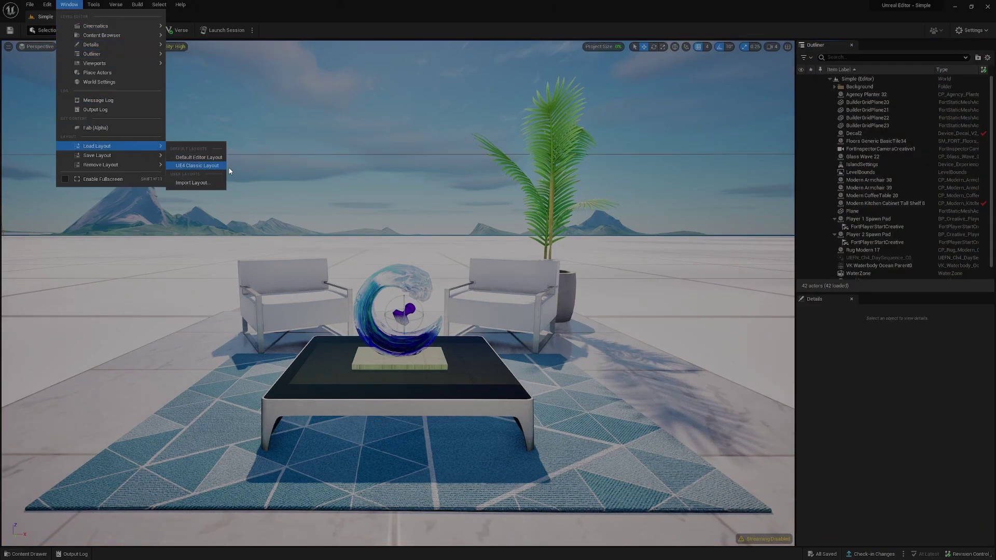
{"action": "mouse_move", "coordinate": [156, 56]}
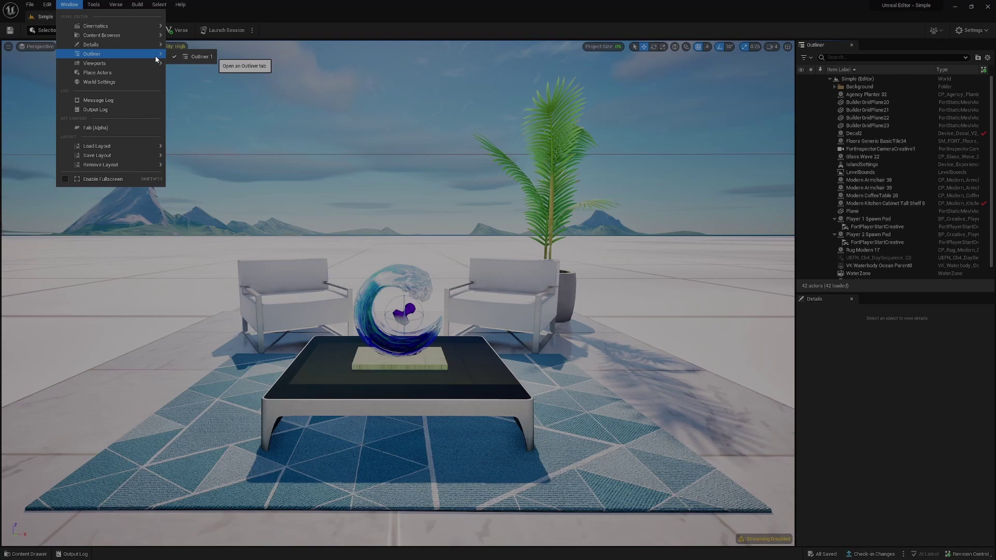
{"action": "left_click", "coordinate": [619, 5]}
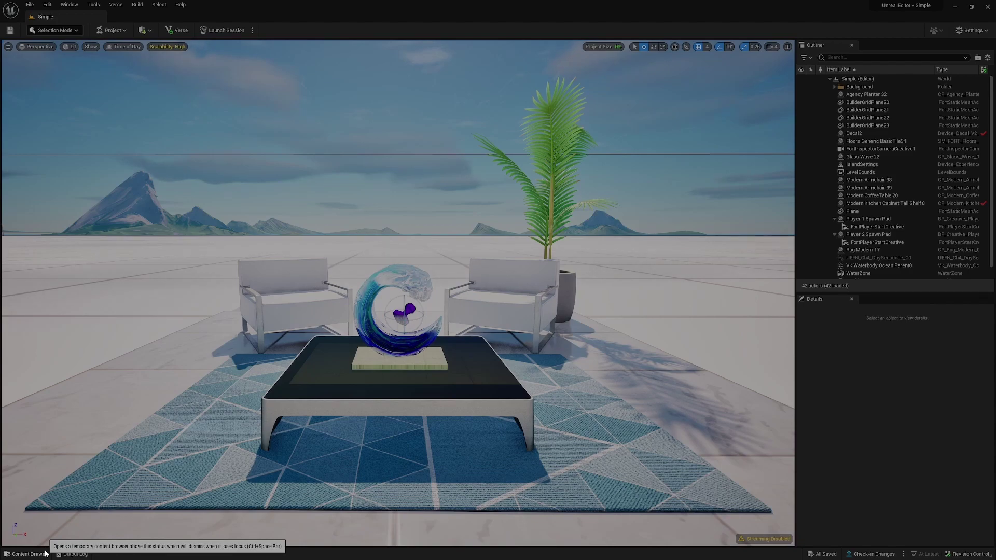
Open the content drawer and dock it in the layout as a Content Browser below the viewport
{"action": "left_click", "coordinate": [45, 554]}
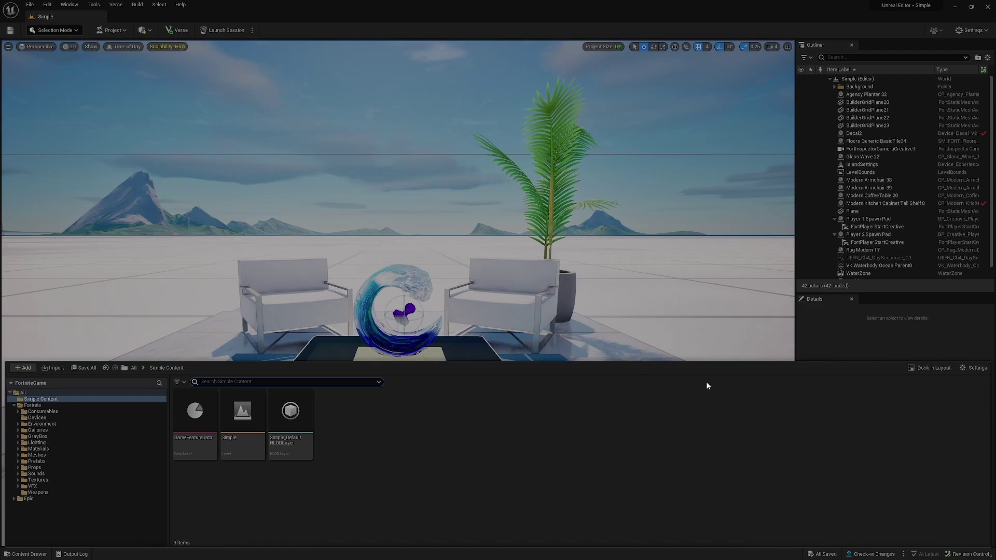
{"action": "left_click", "coordinate": [736, 319]}
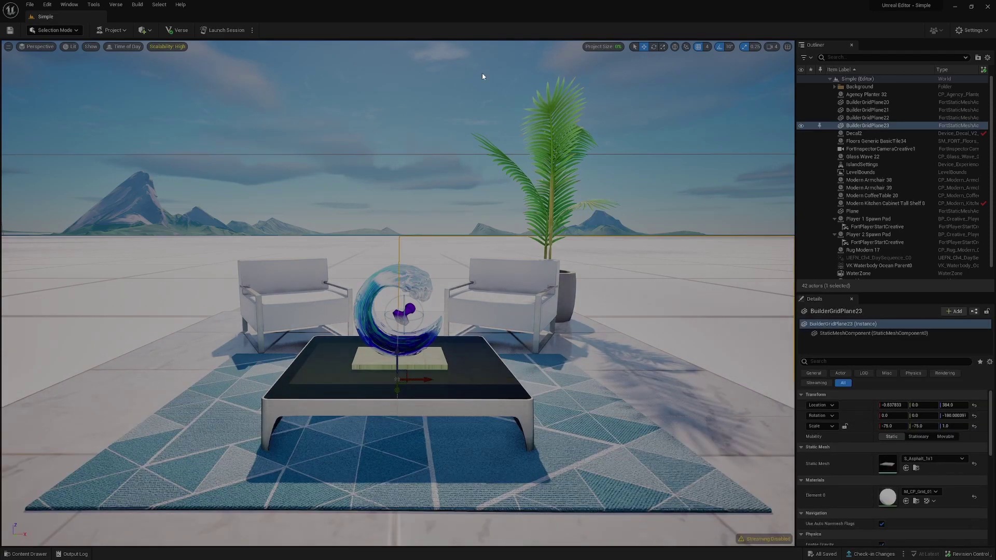
{"action": "left_click", "coordinate": [28, 553]}
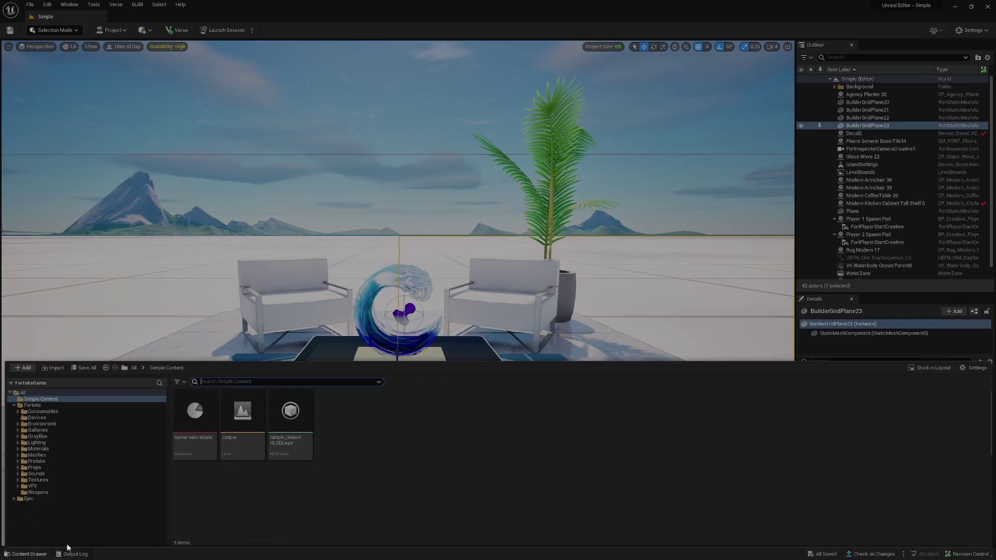
{"action": "left_click", "coordinate": [945, 361]}
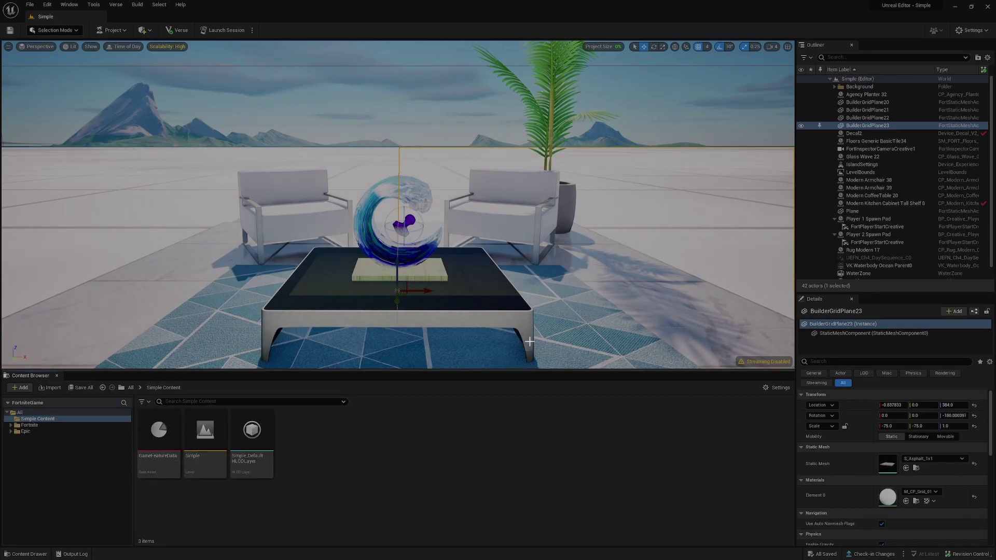
Browse the Fortnite and Epic content folders, including Environment's PhysicalMaterials, and open Fortnite's Consumables folder
{"action": "left_click", "coordinate": [72, 424]}
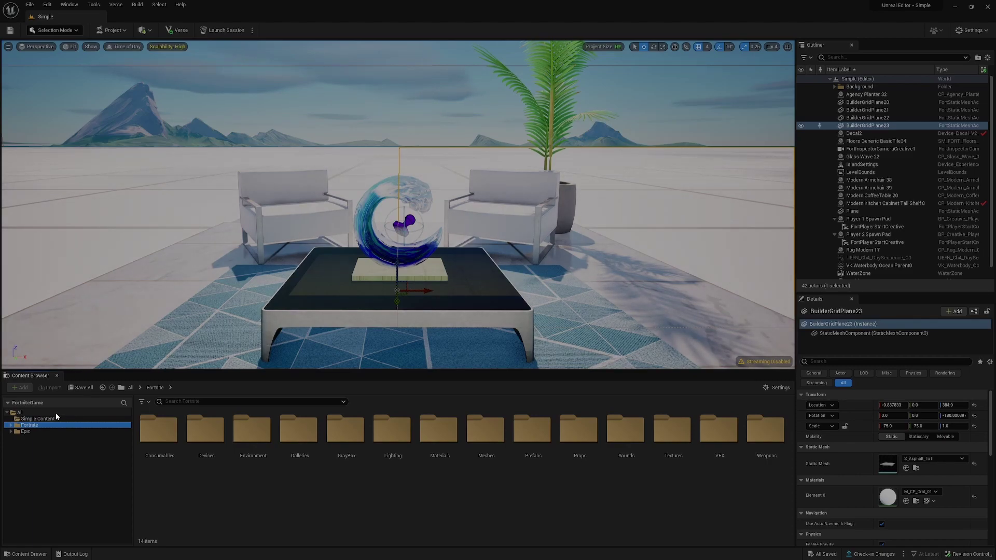
{"action": "left_click", "coordinate": [34, 431]}
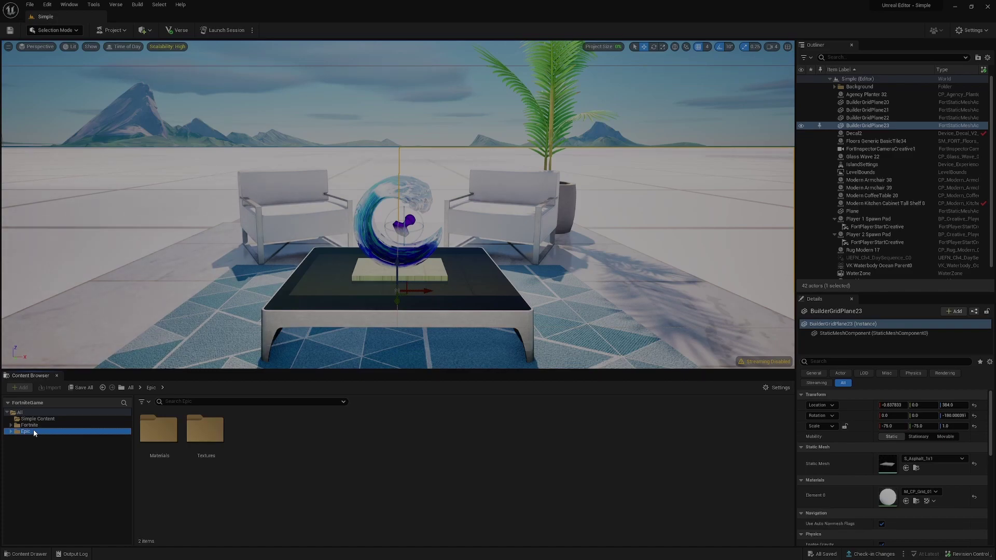
{"action": "left_click", "coordinate": [11, 424]}
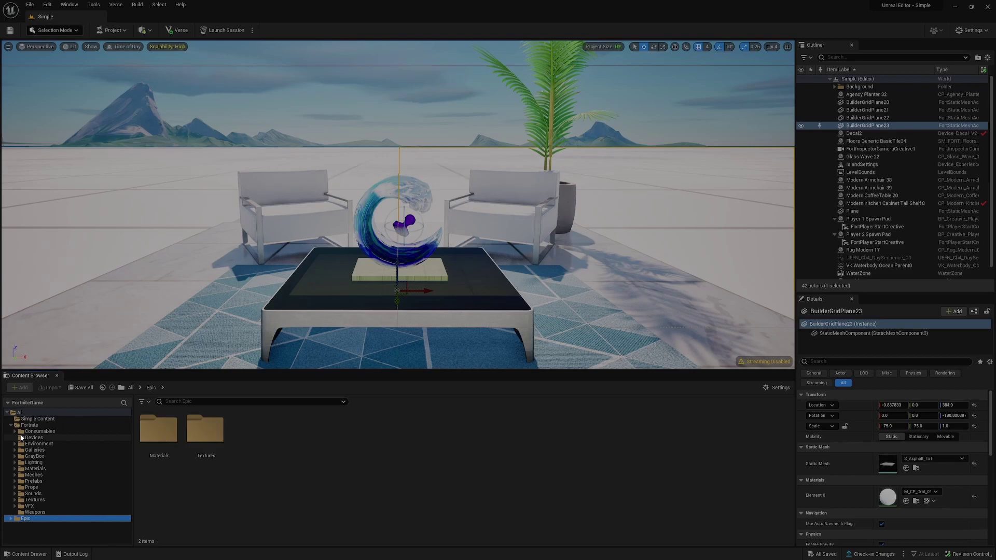
{"action": "left_click", "coordinate": [15, 444]}
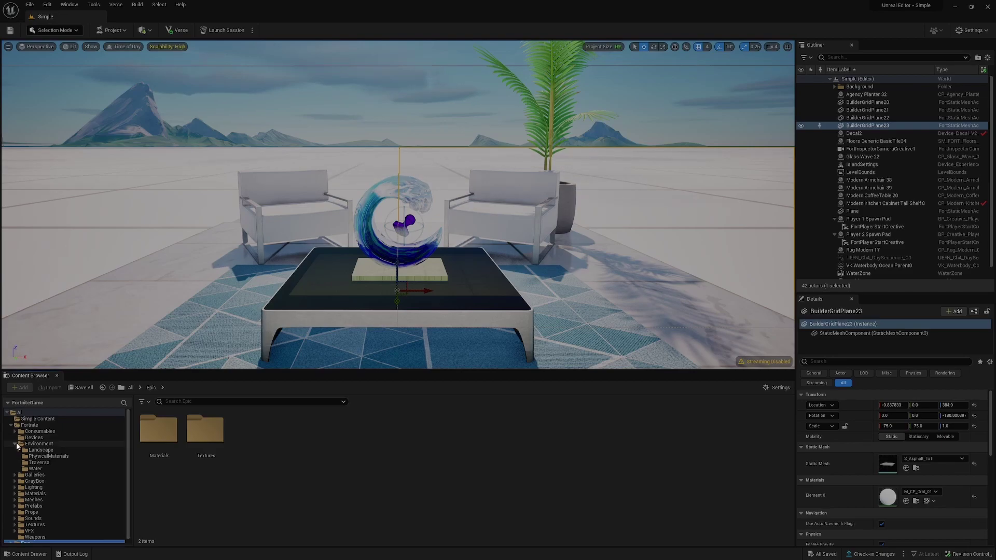
{"action": "left_click", "coordinate": [48, 450]}
{"action": "left_click", "coordinate": [42, 456]}
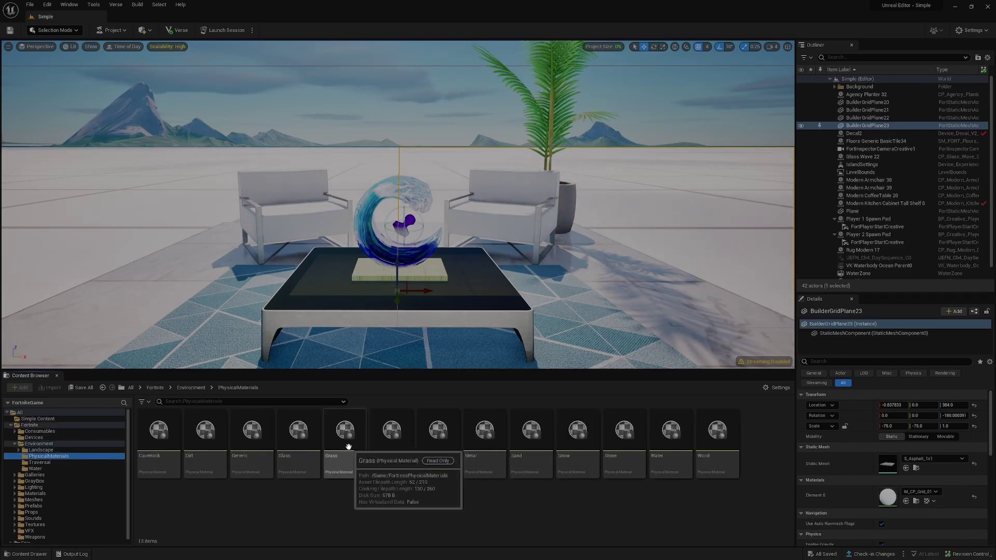
{"action": "left_click", "coordinate": [58, 432]}
Place the Active Powercell consumable in the level on the floor beside the potted palm
{"action": "double_click", "coordinate": [219, 434]}
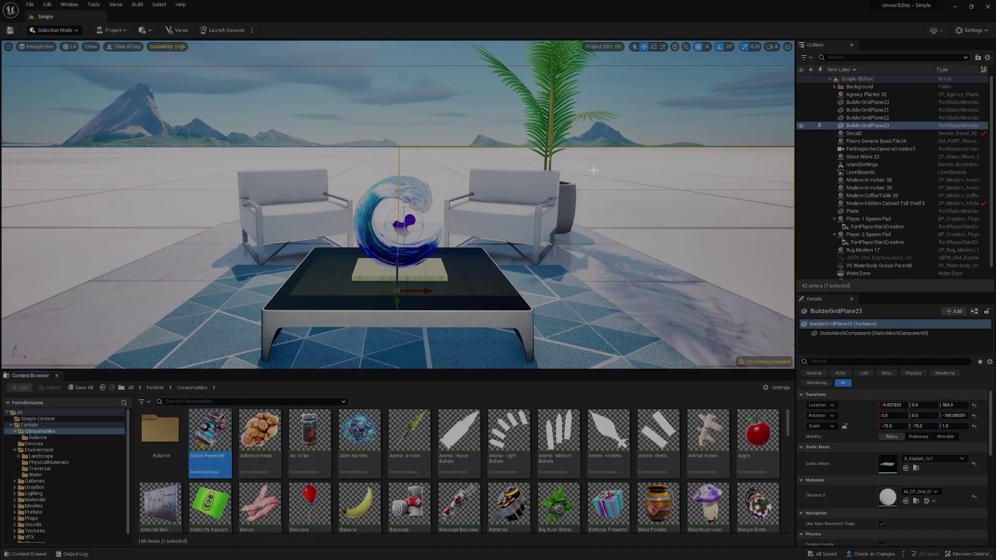
{"action": "left_click_drag", "start_coordinate": [221, 434], "coordinate": [252, 405]}
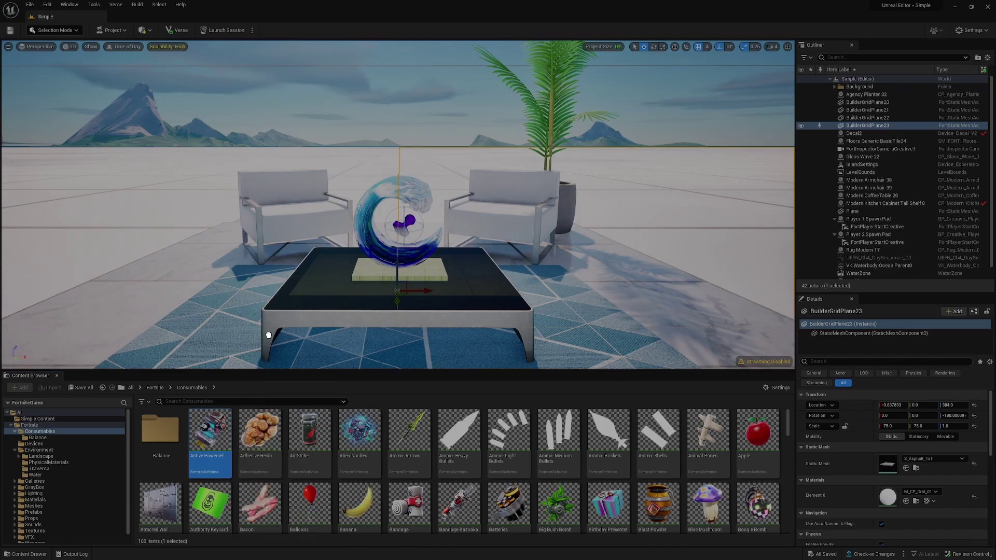
{"action": "left_click_drag", "start_coordinate": [268, 335], "coordinate": [704, 237]}
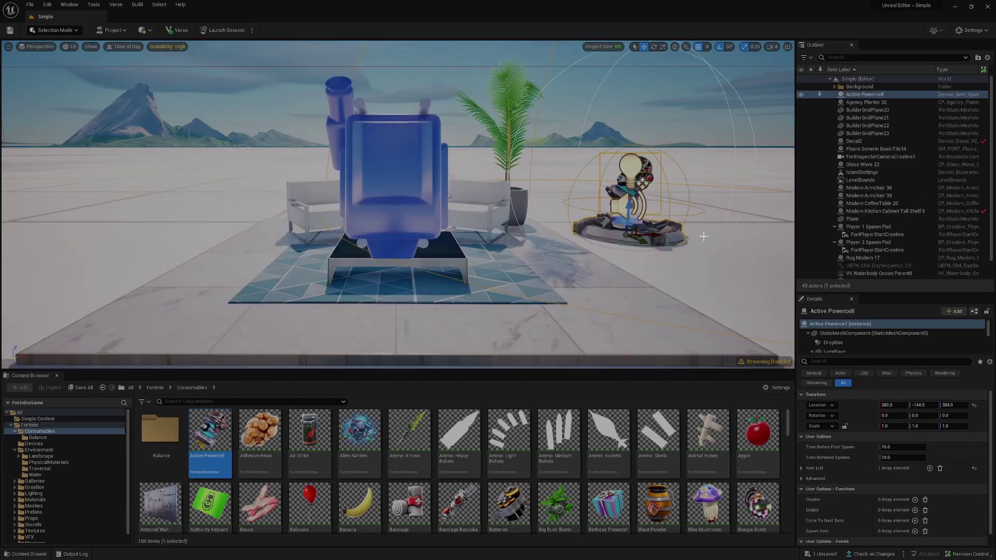
{"action": "key", "text": "f"}
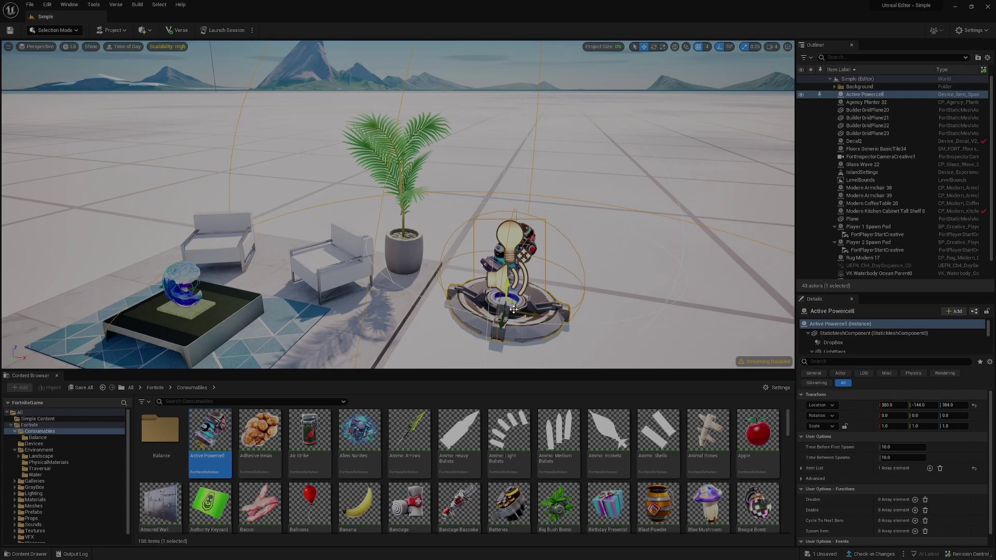
Place the Adhesive Resin consumable near the Active Powercell and undo the placement
{"action": "left_click_drag", "start_coordinate": [267, 442], "coordinate": [645, 243]}
{"action": "key", "text": "ctrl+z"}
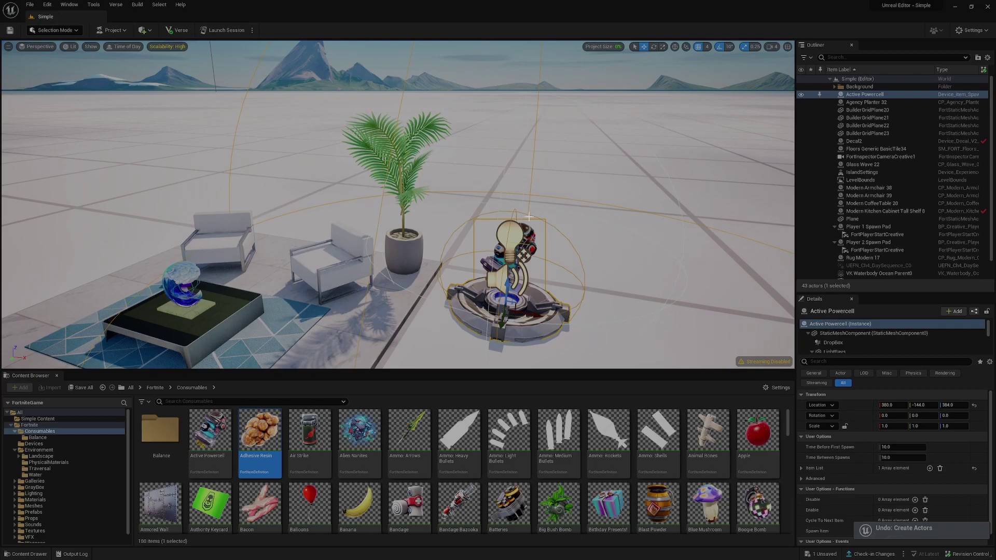
Close the docked Content Browser to give the space back to the viewport
{"action": "key", "text": "f"}
{"action": "mouse_move", "coordinate": [562, 199]}
{"action": "left_mouse_down", "text": "alt"}
{"action": "mouse_move", "coordinate": [490, 199]}
{"action": "mouse_move", "coordinate": [574, 201]}
{"action": "left_mouse_up", "text": "alt"}
{"action": "left_click_drag", "start_coordinate": [505, 224], "coordinate": [526, 223], "text": "alt"}
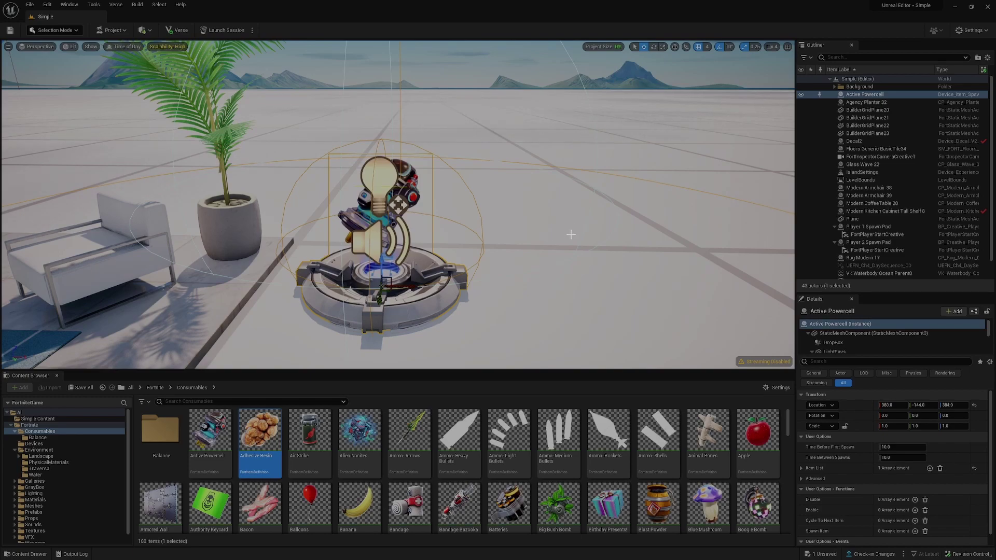
{"action": "left_click_drag", "start_coordinate": [571, 233], "coordinate": [364, 305], "text": "alt"}
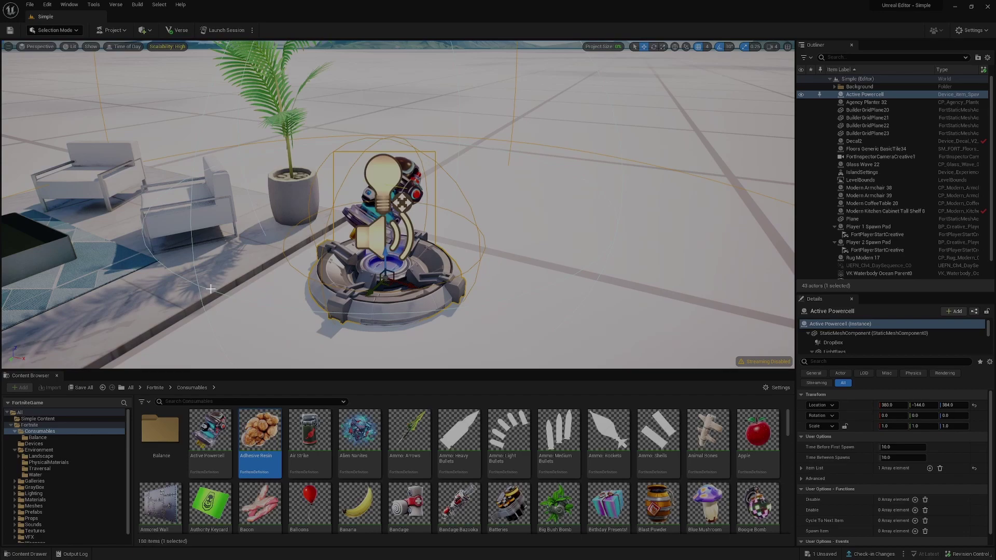
{"action": "left_click", "coordinate": [57, 376]}
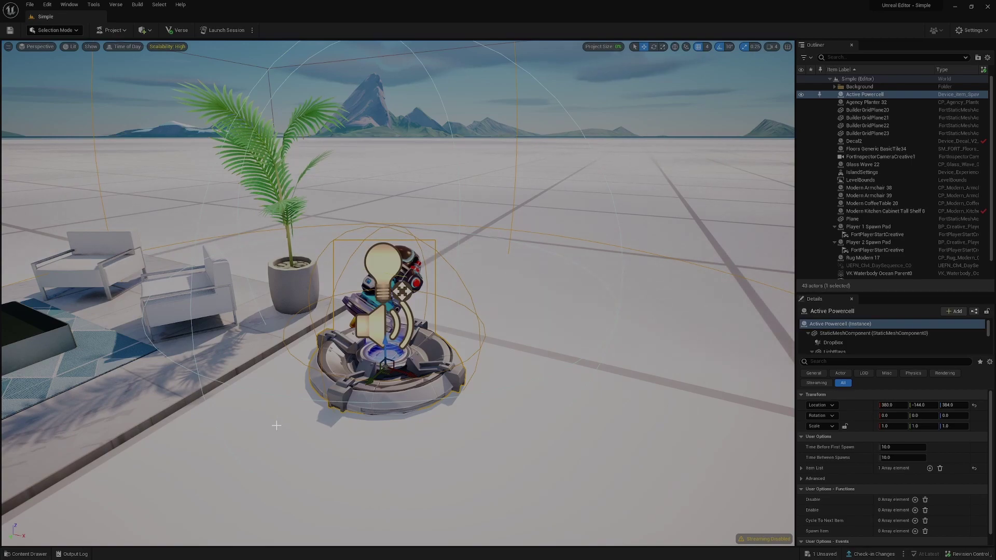
Toggle the Content Drawer open and closed several times, including with the Consumables folder showing, and return to the viewport
{"action": "key", "text": "ctrl+space"}
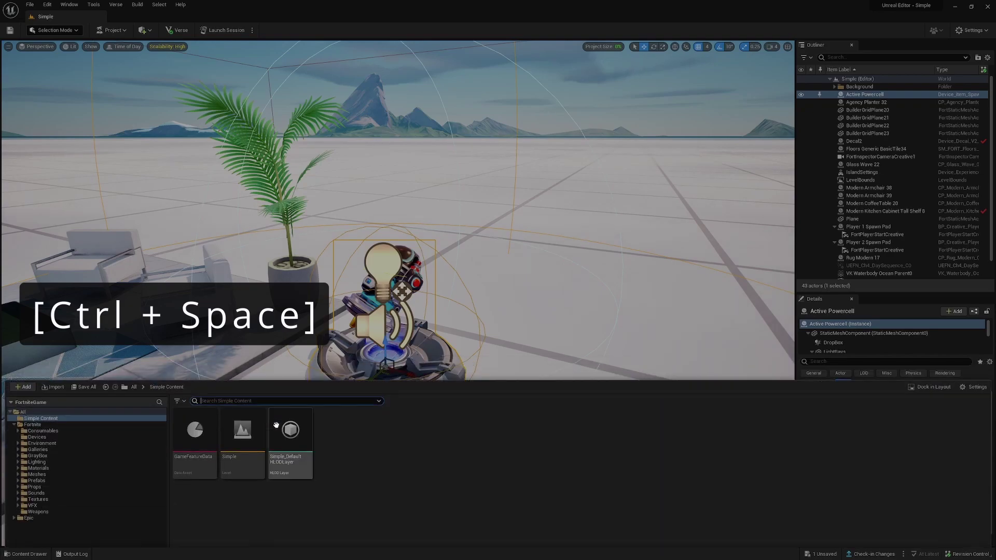
{"action": "key", "text": "ctrl+space"}
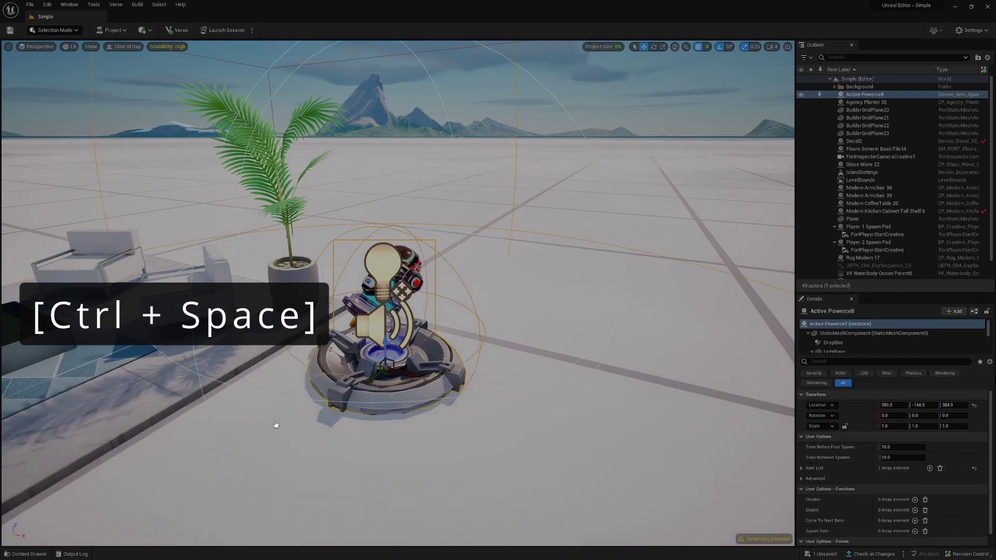
{"action": "key", "text": "ctrl+space"}
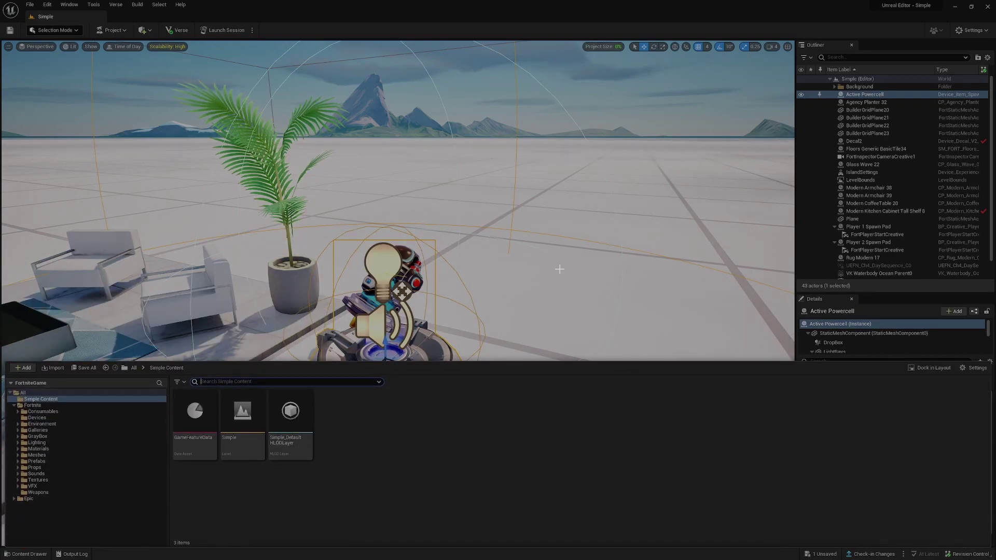
{"action": "left_click", "coordinate": [574, 206]}
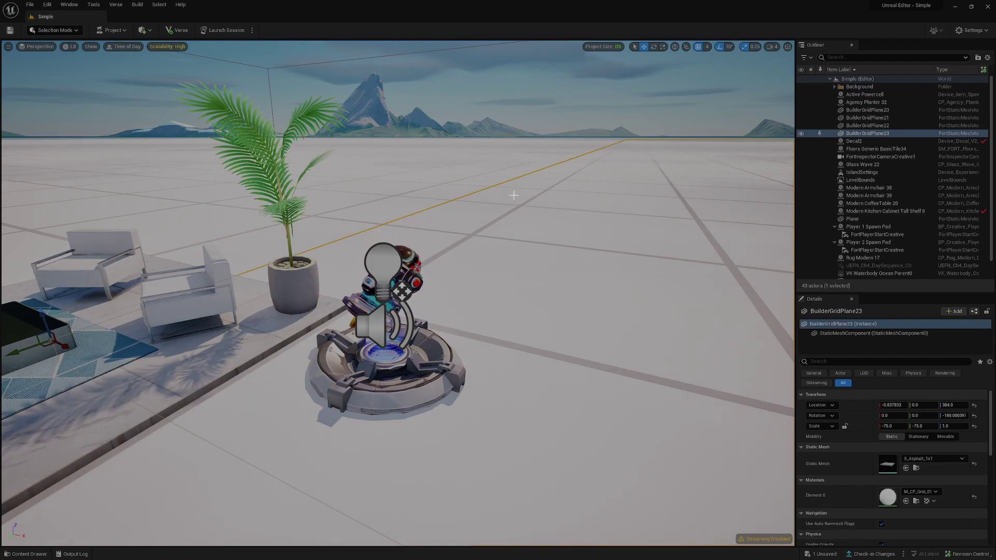
{"action": "key", "text": "ctrl+space"}
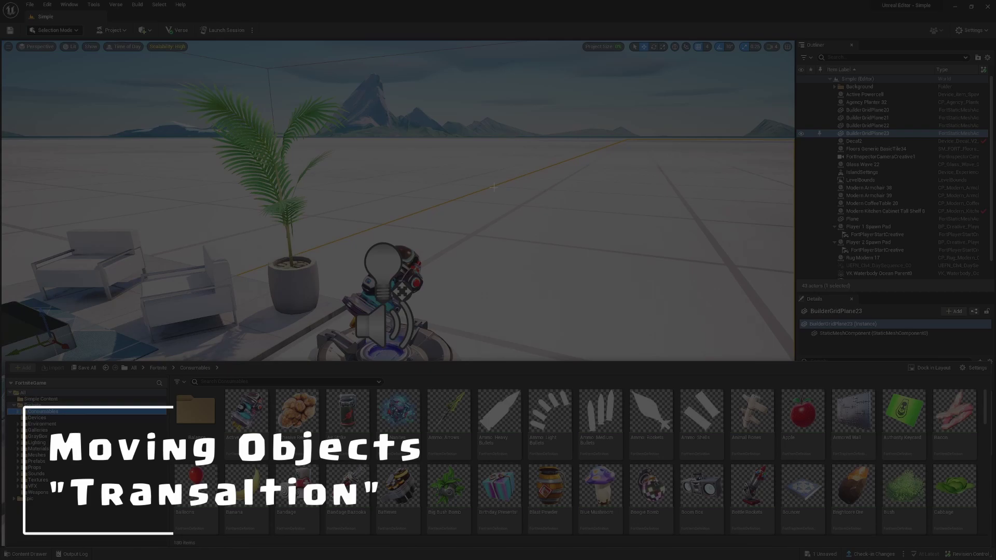
{"action": "key", "text": "s"}
{"action": "mouse_move", "coordinate": [515, 165]}
{"action": "right_mouse_down"}
{"action": "mouse_move", "coordinate": [550, 158]}
{"action": "mouse_move", "coordinate": [516, 165]}
{"action": "right_mouse_up"}
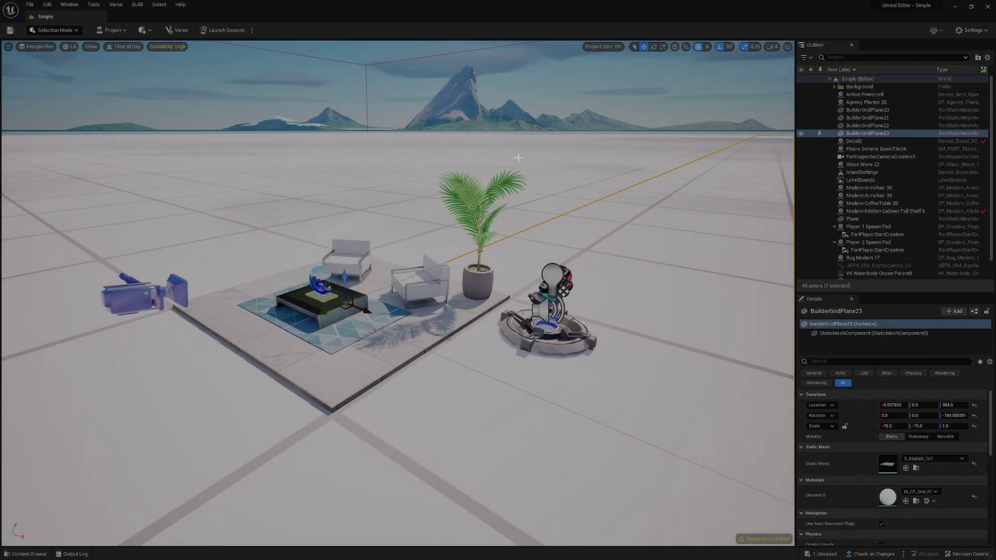
Select the Active Powercell and compare its Select, Translate, Rotate and Scale modes
{"action": "left_click", "coordinate": [537, 331]}
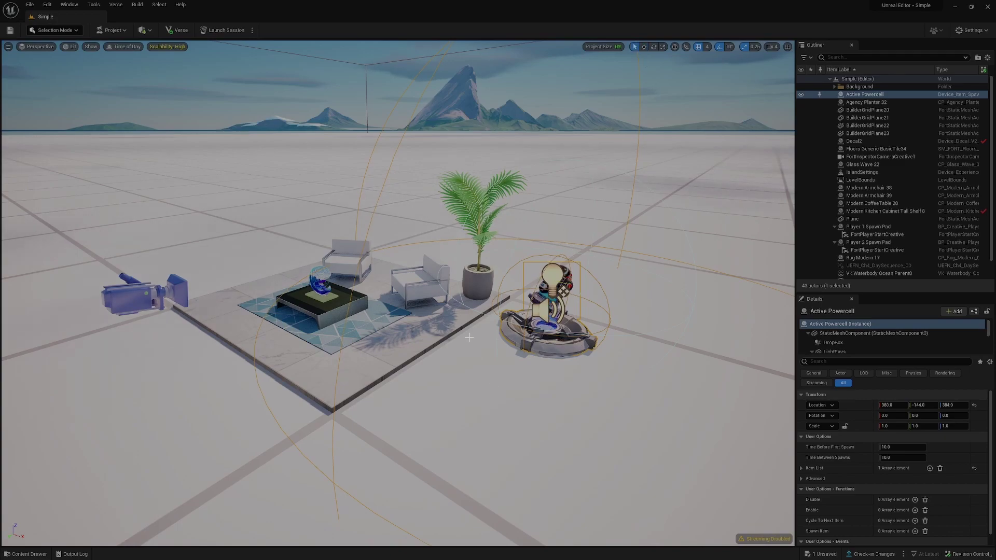
{"action": "key", "text": "q"}
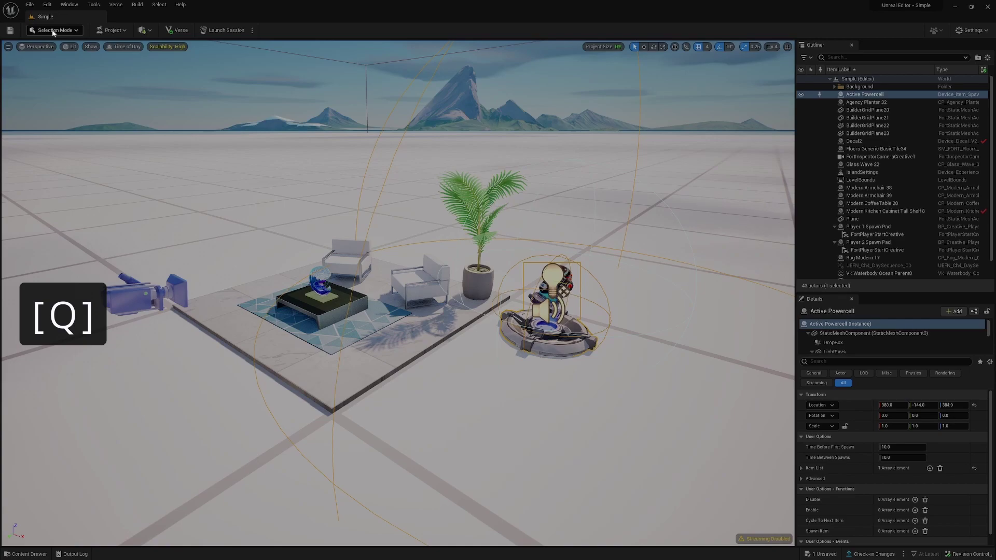
{"action": "left_click", "coordinate": [644, 47]}
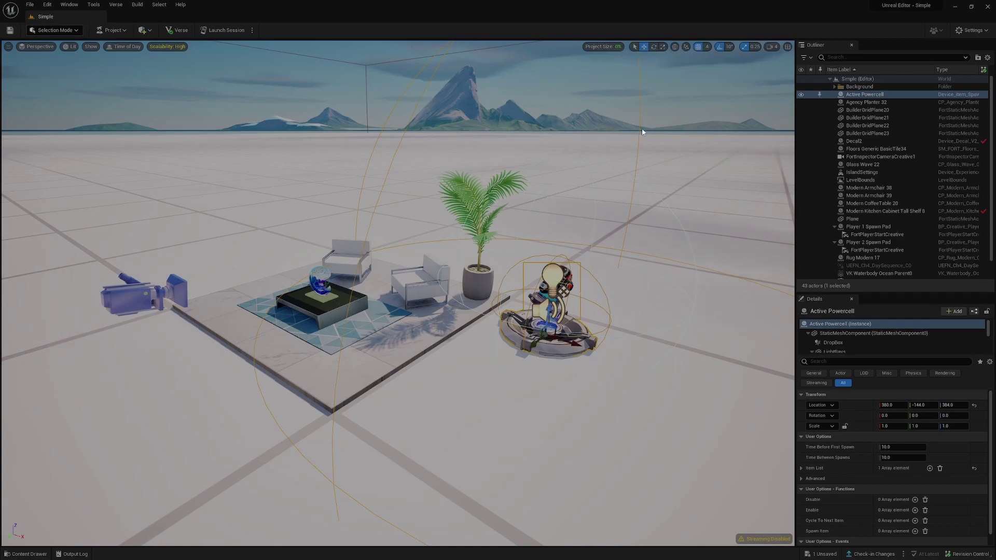
{"action": "left_click", "coordinate": [654, 47]}
{"action": "left_click", "coordinate": [662, 47]}
{"action": "left_click", "coordinate": [653, 48]}
{"action": "left_click", "coordinate": [661, 47]}
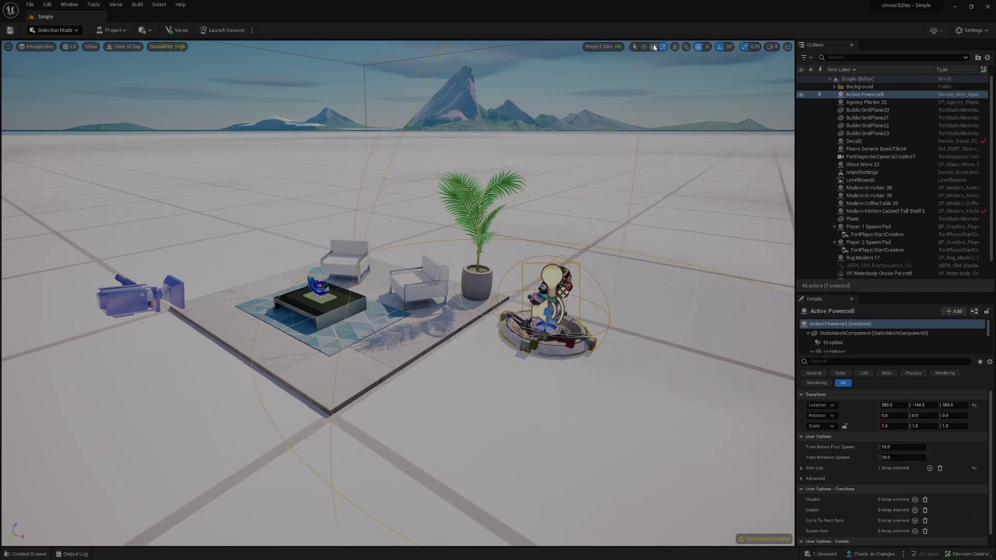
{"action": "left_click", "coordinate": [654, 46]}
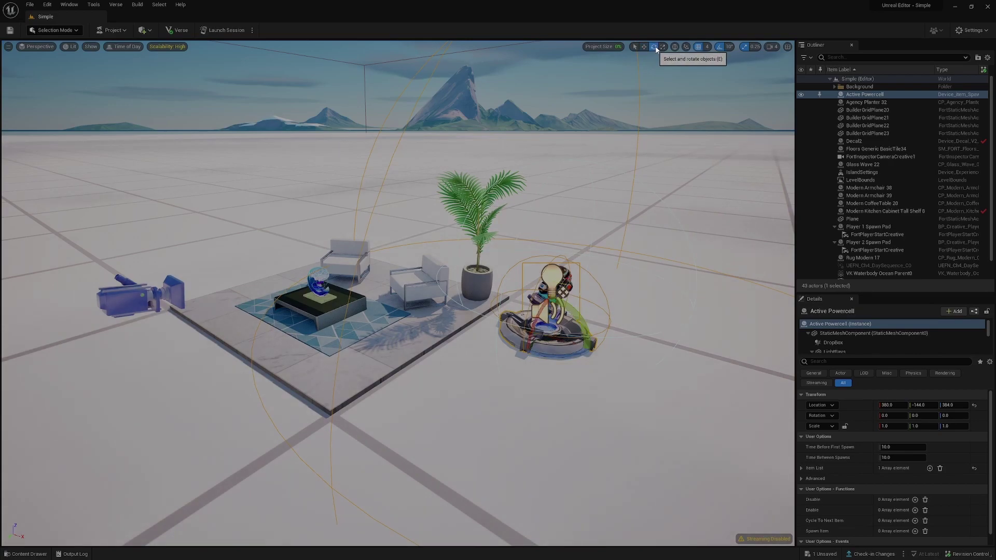
{"action": "left_click", "coordinate": [662, 47]}
Reselect the Active Powercell after selecting the floor plane, and activate the Translate tool
{"action": "left_click", "coordinate": [588, 212]}
{"action": "left_click", "coordinate": [588, 210]}
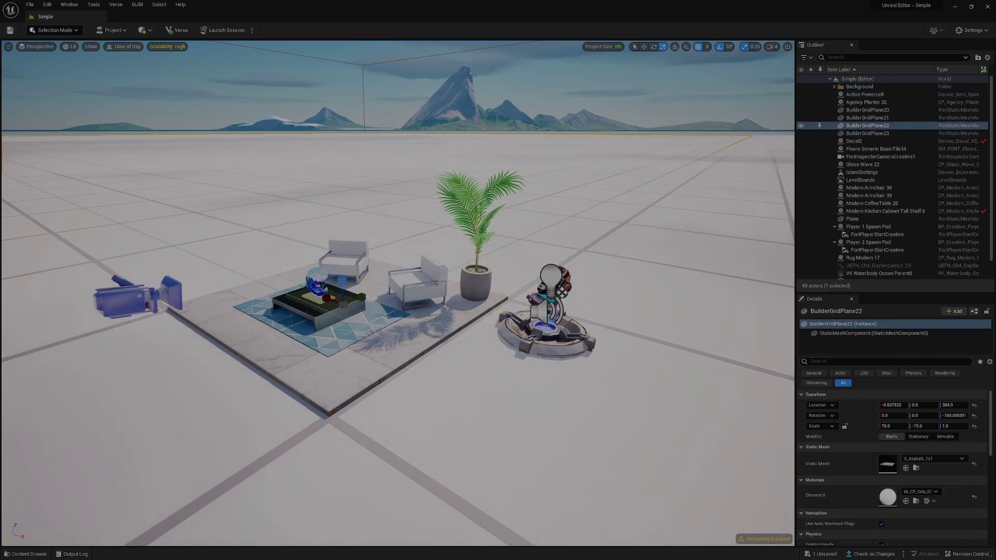
{"action": "left_click", "coordinate": [586, 247]}
{"action": "left_click", "coordinate": [644, 47]}
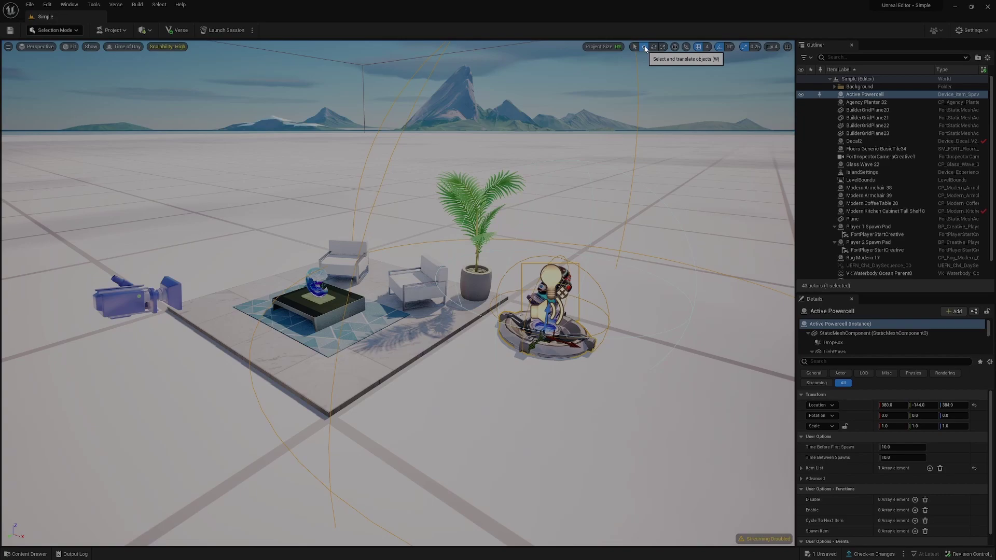
Focus the viewport in turn on the Active Powercell, the potted palm and the armchair, ending on the Active Powercell
{"action": "right_click_drag", "start_coordinate": [615, 326], "coordinate": [623, 327]}
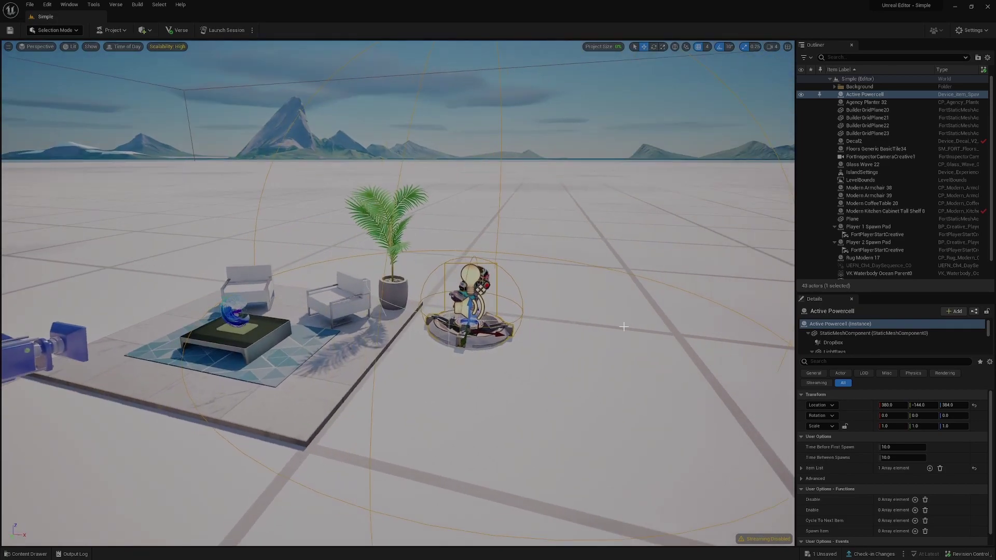
{"action": "key", "text": "f"}
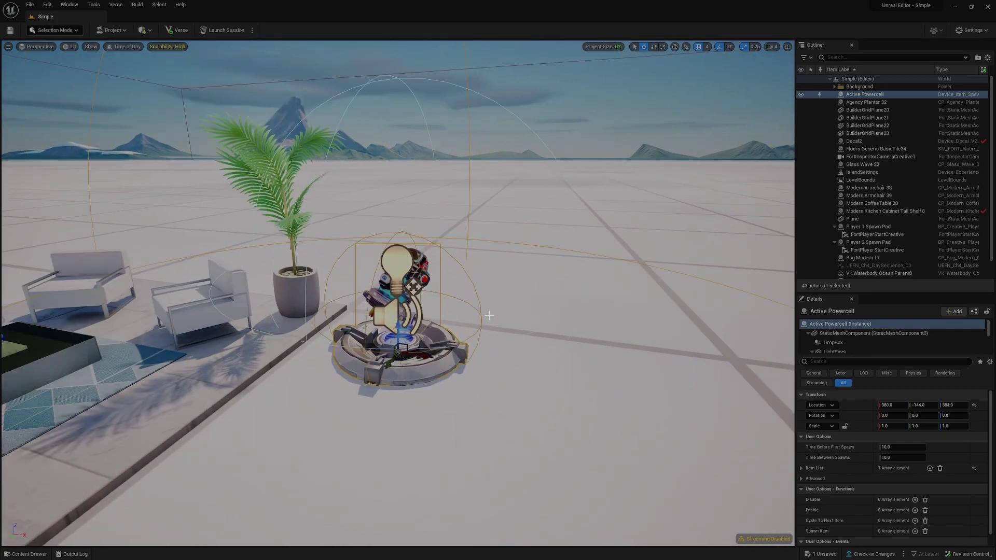
{"action": "left_click_drag", "start_coordinate": [458, 325], "coordinate": [474, 309], "text": "alt"}
{"action": "key", "text": "f"}
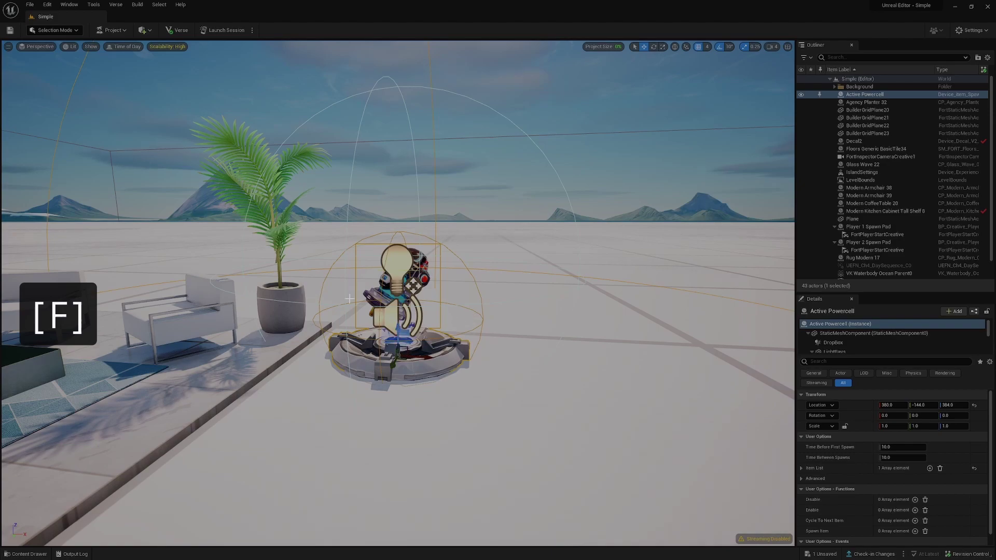
{"action": "left_click", "coordinate": [299, 293]}
{"action": "key", "text": "f"}
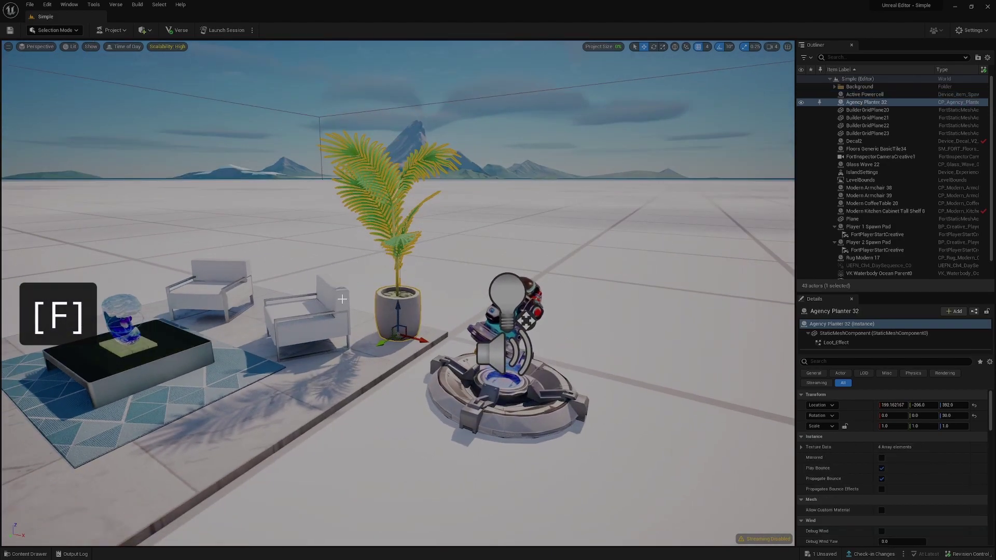
{"action": "left_click", "coordinate": [324, 310]}
{"action": "key", "text": "f"}
{"action": "scroll", "coordinate": [489, 306], "scroll_direction": "down", "scroll_amount": 5}
{"action": "left_click", "coordinate": [689, 332]}
{"action": "key", "text": "f"}
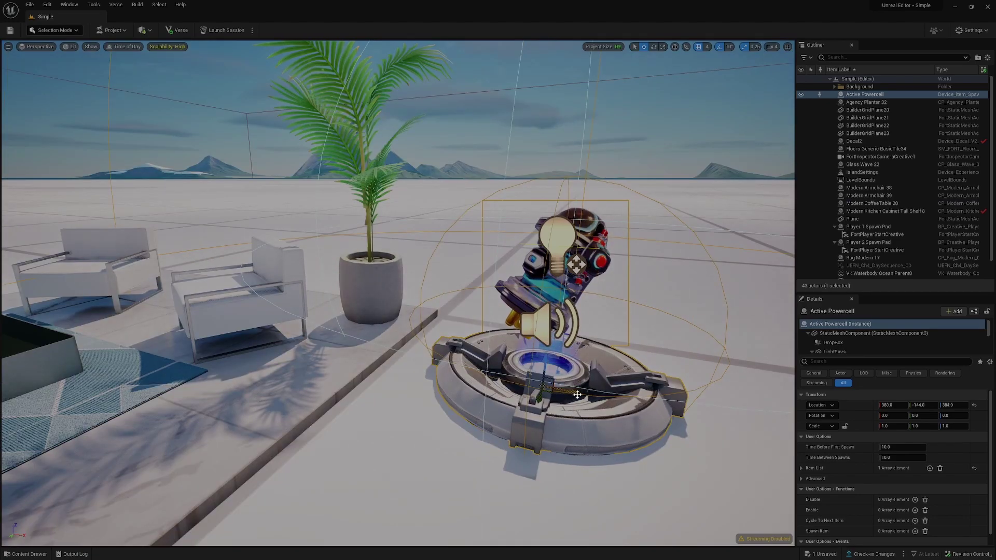
Move the Active Powercell away from the palm and up off the floor, to location 448, -252, 512
{"action": "right_click_drag", "start_coordinate": [565, 396], "coordinate": [608, 407]}
{"action": "left_click_drag", "start_coordinate": [468, 334], "coordinate": [546, 310]}
{"action": "left_click_drag", "start_coordinate": [547, 262], "coordinate": [555, 171]}
{"action": "scroll", "coordinate": [574, 192], "scroll_direction": "down", "scroll_amount": 6}
{"action": "left_click_drag", "start_coordinate": [468, 221], "coordinate": [474, 190]}
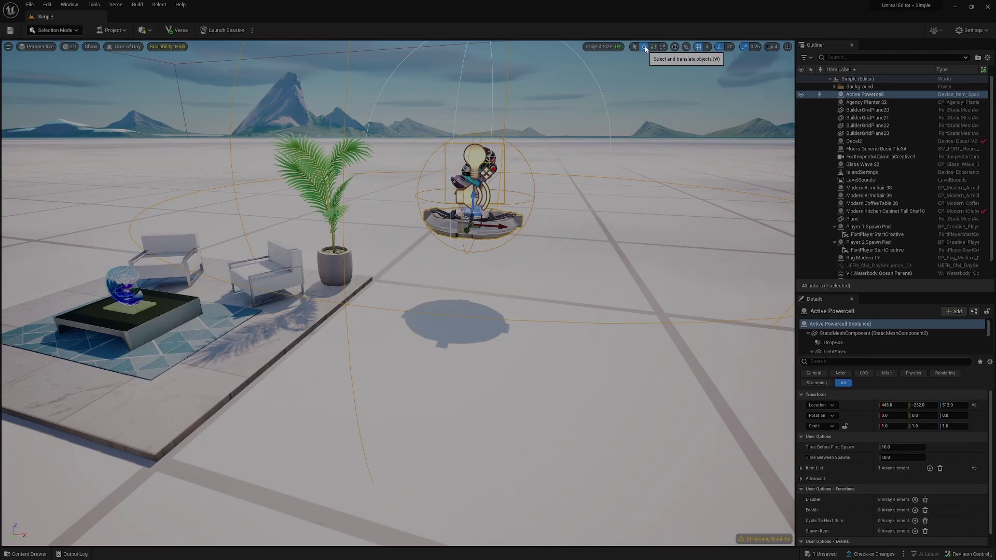
Cycle the raised Active Powercell's gizmo through the Translate, Rotate and Scale modes, ending on Scale
{"action": "key", "text": "w"}
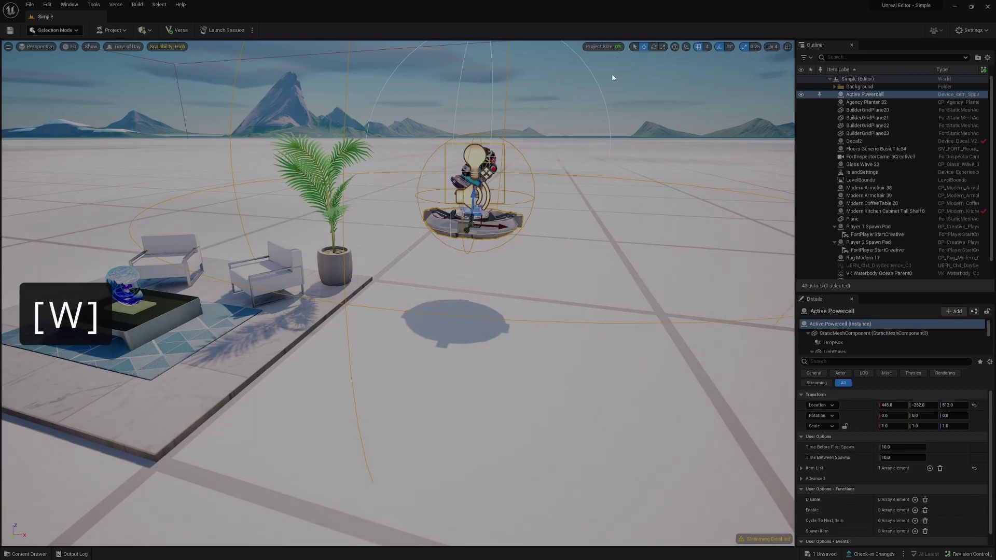
{"action": "left_click", "coordinate": [655, 47]}
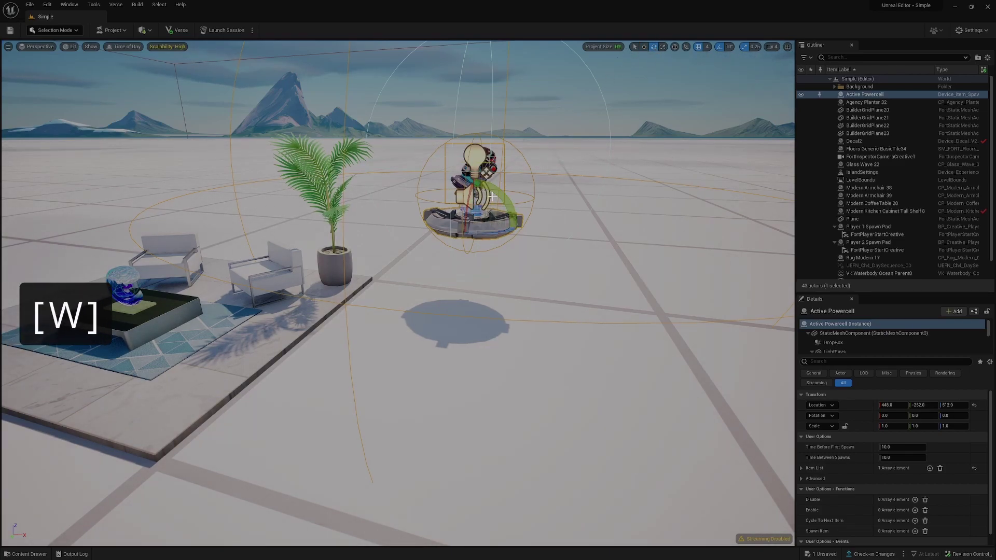
{"action": "key", "text": "r"}
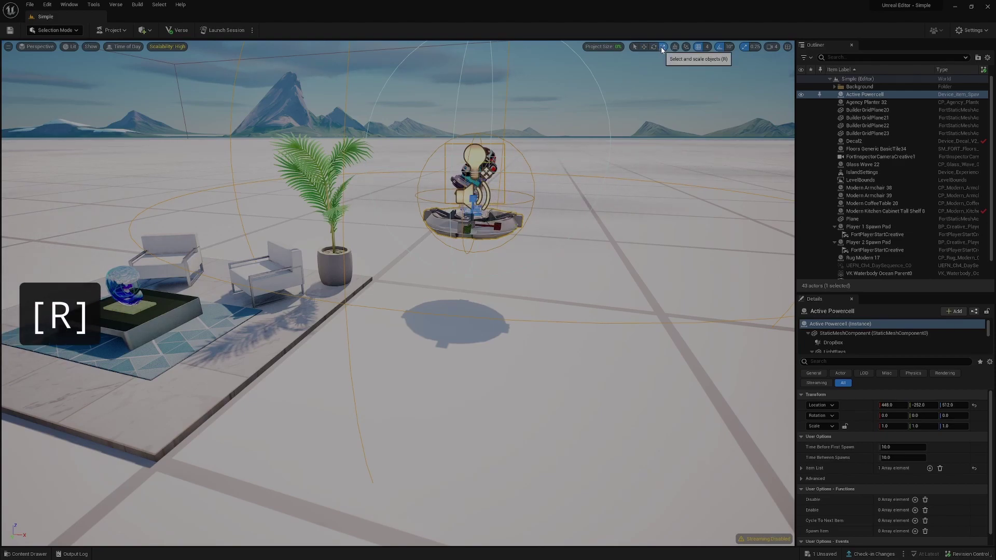
{"action": "right_click", "coordinate": [662, 48]}
{"action": "left_click", "coordinate": [479, 185]}
{"action": "key", "text": "w"}
{"action": "key", "text": "e"}
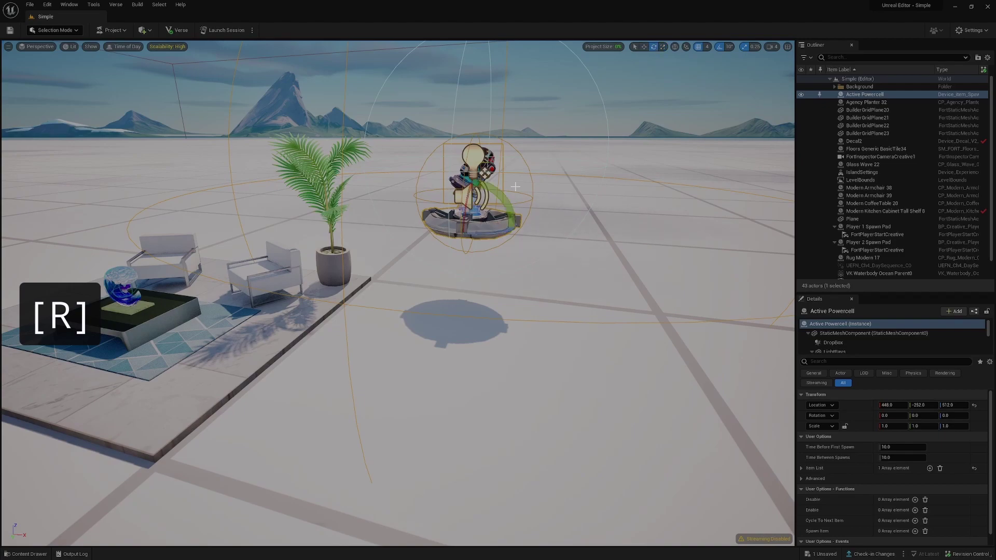
{"action": "key", "text": "r"}
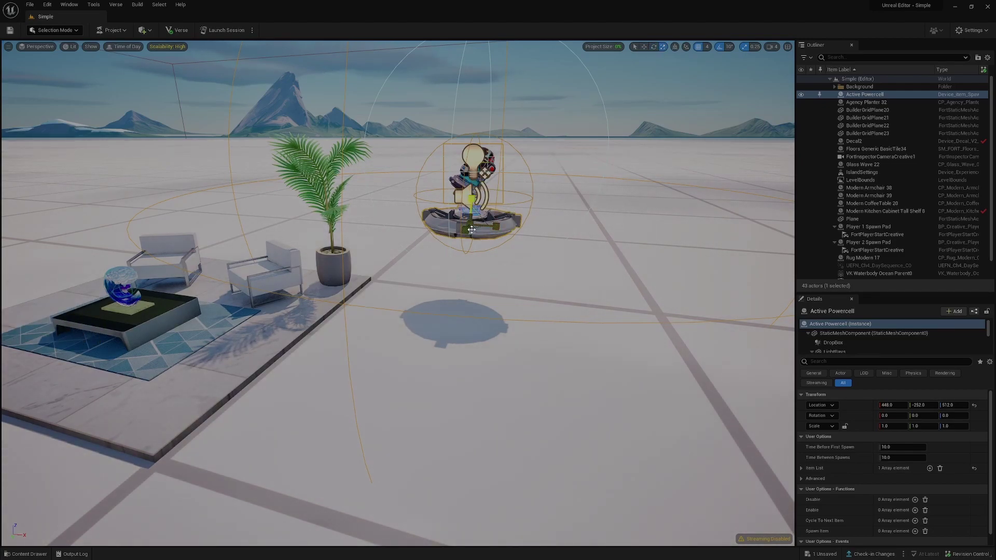
Rotate the Active Powercell so that it tilts to -10 degrees about the Y axis
{"action": "key", "text": "e"}
{"action": "mouse_move", "coordinate": [510, 229]}
{"action": "left_mouse_down"}
{"action": "mouse_move", "coordinate": [503, 261]}
{"action": "mouse_move", "coordinate": [513, 245]}
{"action": "mouse_move", "coordinate": [510, 198]}
{"action": "mouse_move", "coordinate": [511, 234]}
{"action": "left_mouse_up"}
{"action": "mouse_move", "coordinate": [467, 208]}
{"action": "left_mouse_down"}
{"action": "mouse_move", "coordinate": [468, 241]}
{"action": "mouse_move", "coordinate": [482, 203]}
{"action": "left_mouse_up"}
{"action": "left_click_drag", "start_coordinate": [475, 237], "coordinate": [455, 206]}
Try enlarging the Active Powercell uniformly and along separate axes, and undo all the scaling
{"action": "key", "text": "r"}
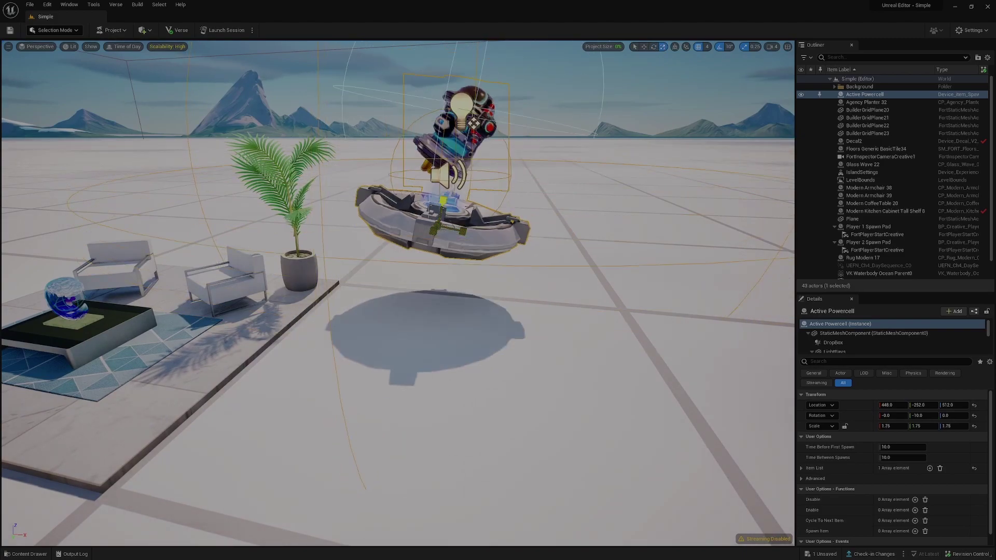
{"action": "right_click_drag", "start_coordinate": [437, 227], "coordinate": [406, 234]}
{"action": "left_click_drag", "start_coordinate": [442, 232], "coordinate": [504, 249]}
{"action": "key", "text": "ctrl+z"}
{"action": "left_click_drag", "start_coordinate": [428, 236], "coordinate": [390, 255]}
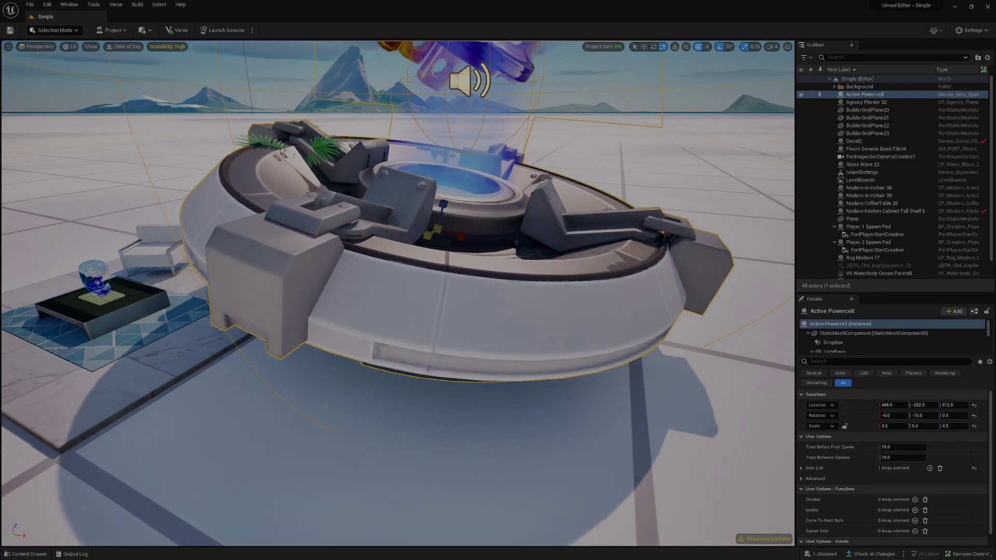
{"action": "key", "text": "ctrl+z"}
{"action": "key", "text": "ctrl+z"}
{"action": "key", "text": "ctrl+z"}
{"action": "key", "text": "ctrl+z"}
{"action": "key", "text": "ctrl+z"}
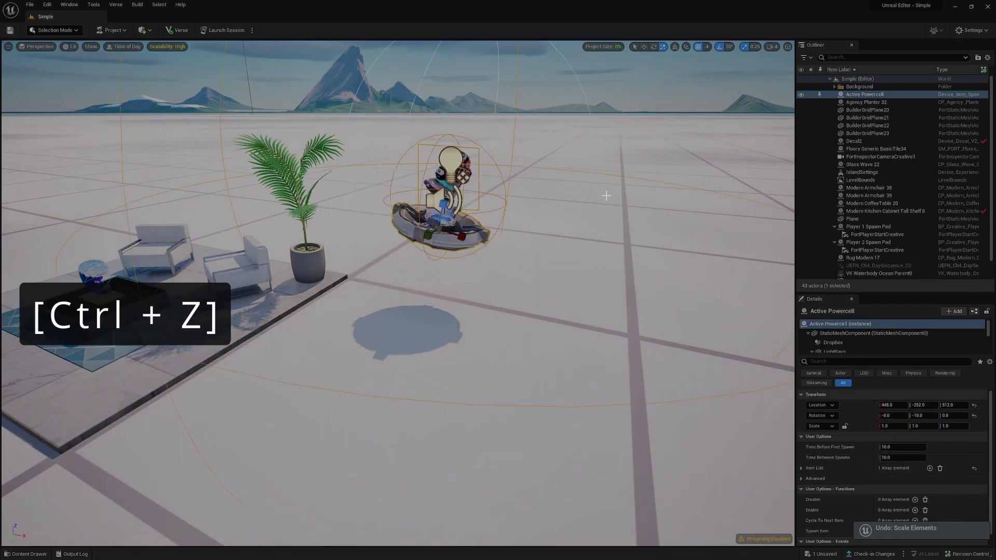
Select Modern CoffeeTable 20 and Modern Armchair 39 in turn, returning to the Active Powercell each time to examine its transform details
{"action": "left_click_drag", "start_coordinate": [516, 208], "coordinate": [543, 213], "text": "alt"}
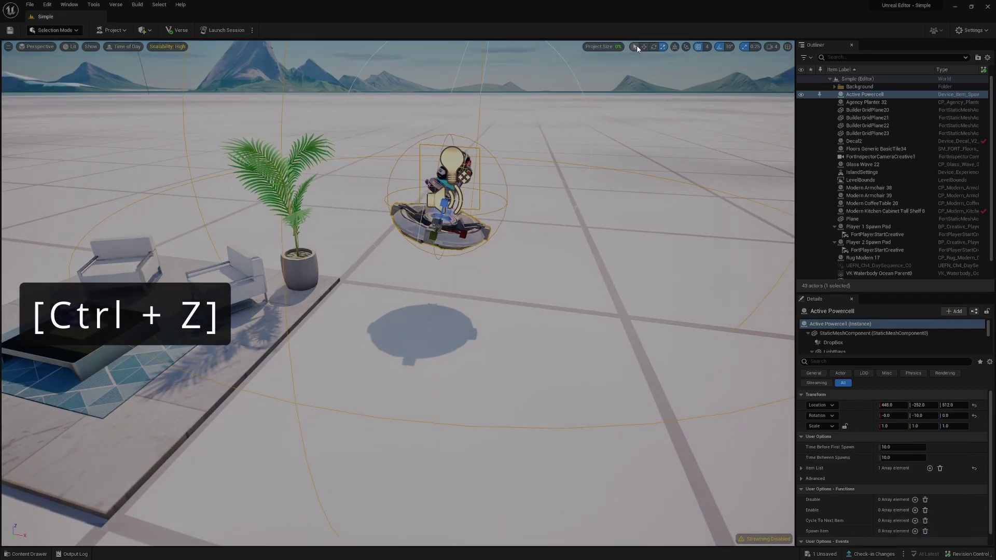
{"action": "key", "text": "w"}
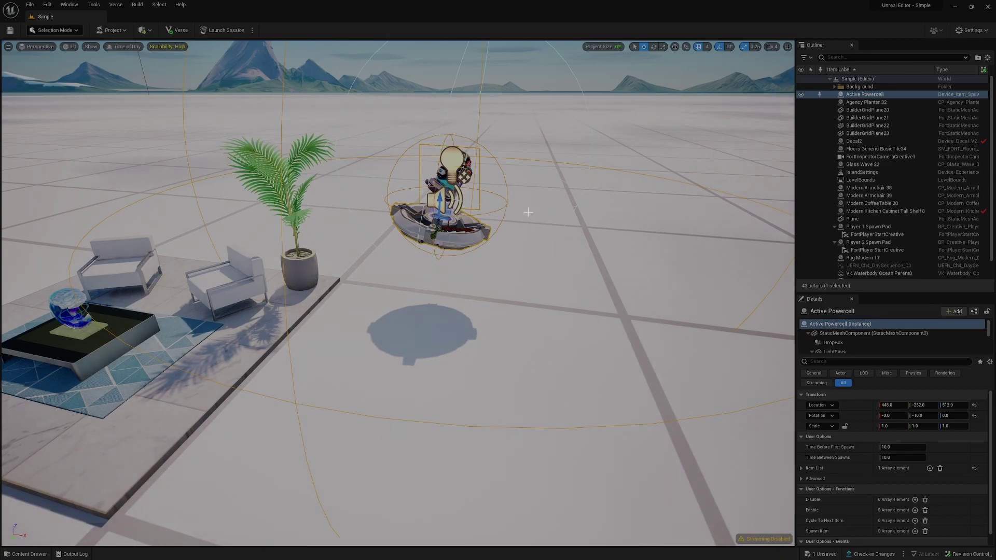
{"action": "left_click_drag", "start_coordinate": [528, 212], "coordinate": [522, 220], "text": "alt"}
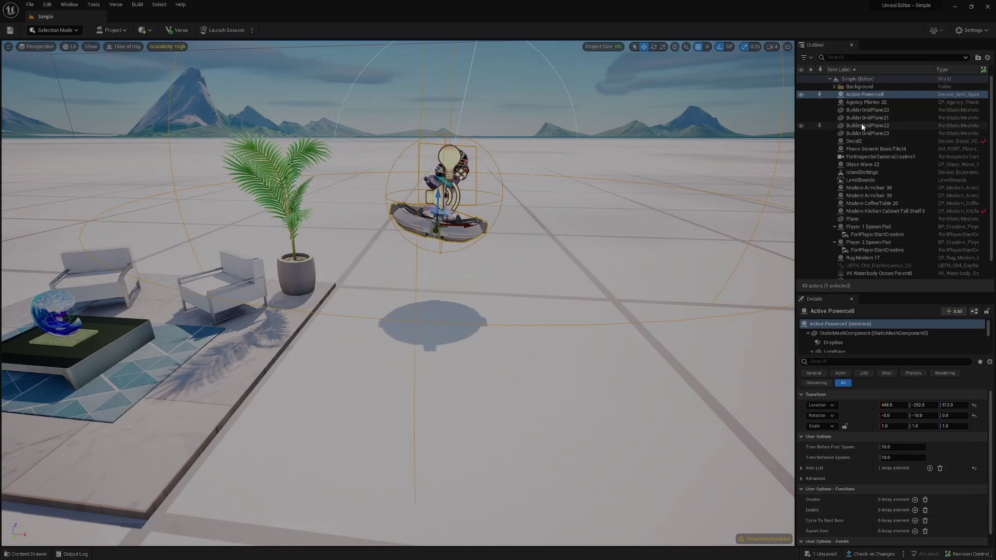
{"action": "left_click", "coordinate": [871, 203]}
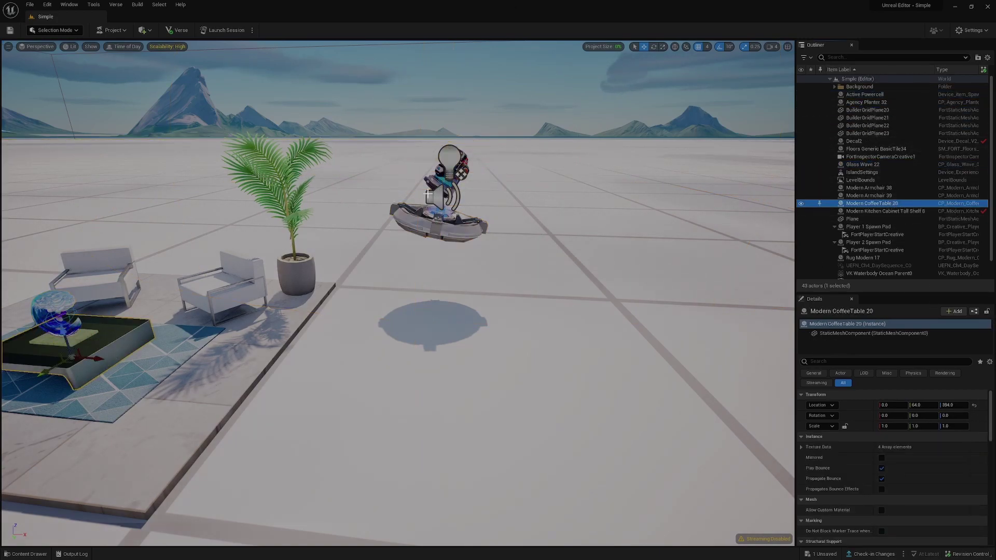
{"action": "left_click", "coordinate": [441, 228]}
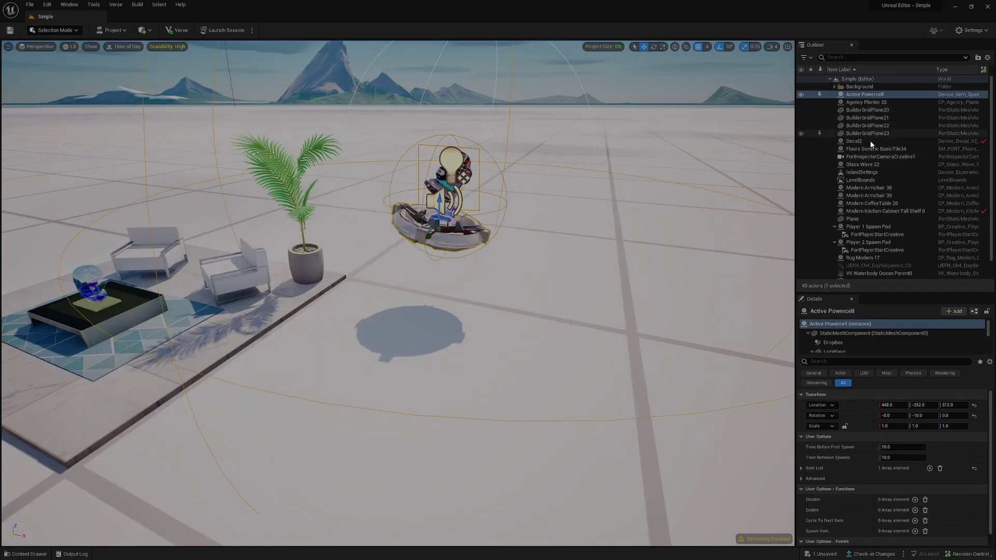
{"action": "left_click", "coordinate": [876, 196]}
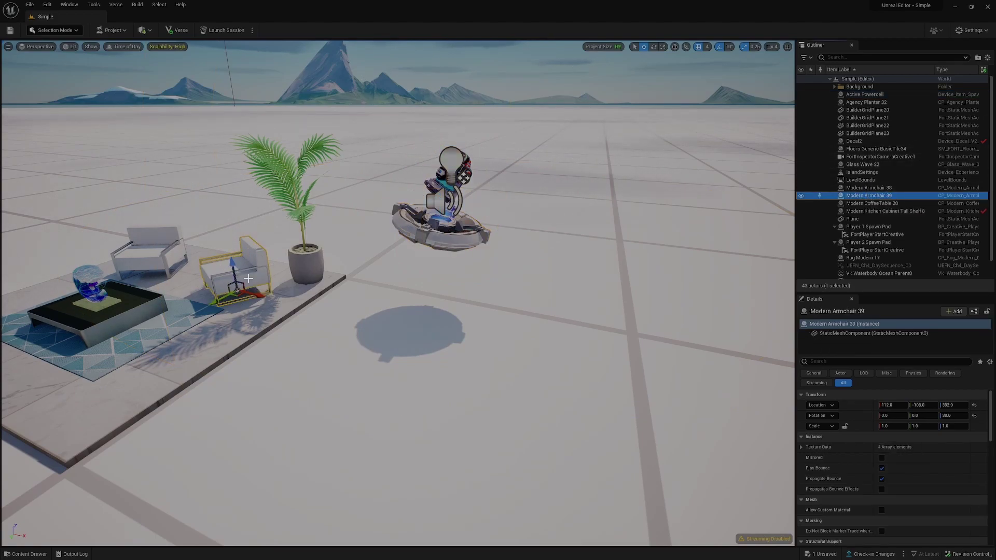
{"action": "left_click", "coordinate": [467, 190]}
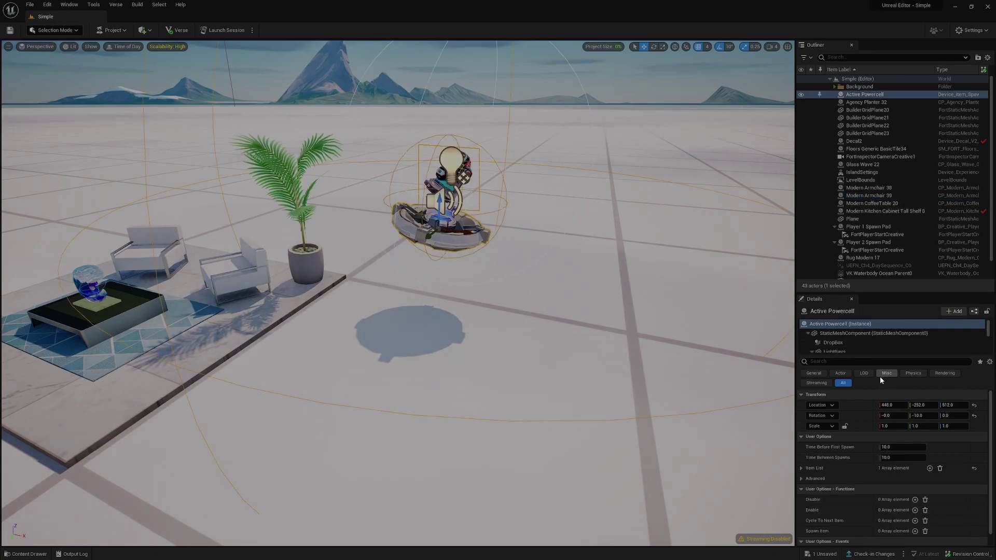
{"action": "key", "text": "e"}
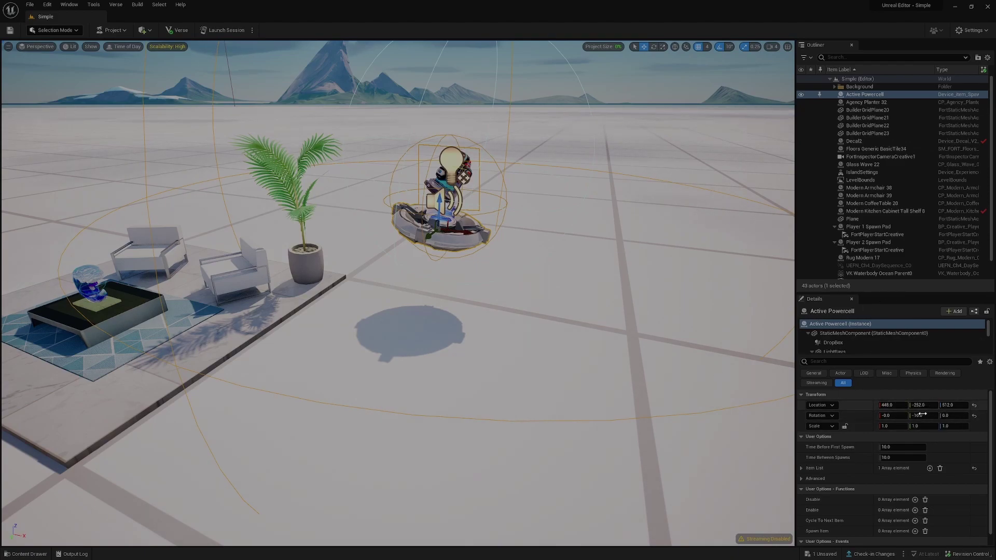
Focus on the Active Powercell and reset its Y rotation to 0
{"action": "key", "text": "f"}
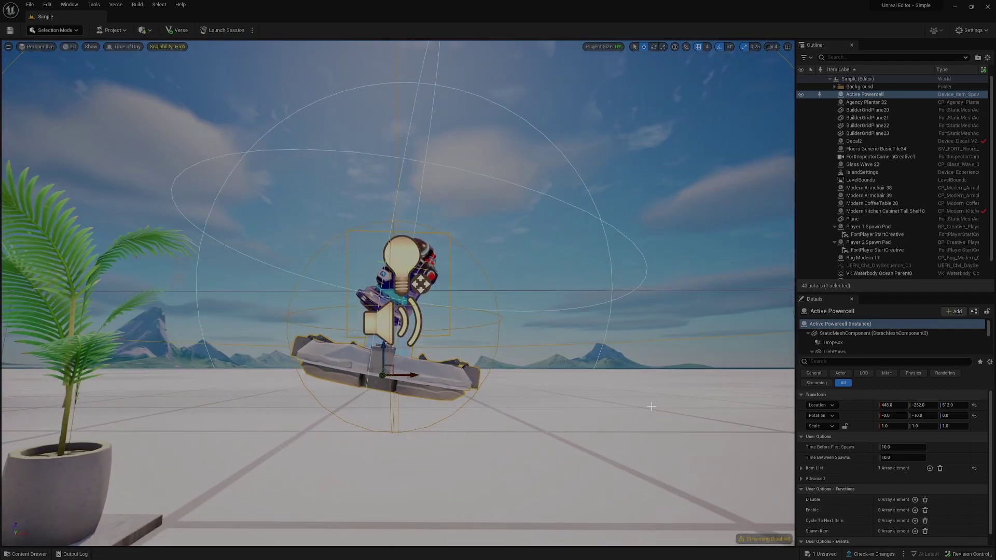
{"action": "middle_click_drag", "start_coordinate": [465, 311], "coordinate": [485, 298]}
{"action": "left_click", "coordinate": [924, 415]}
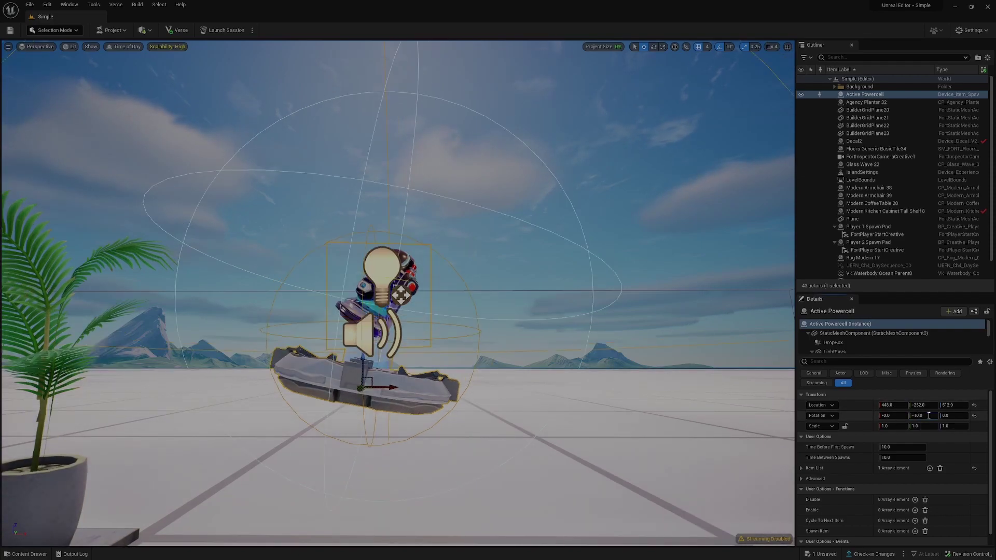
{"action": "type", "text": "0"}
{"action": "key", "text": "Return"}
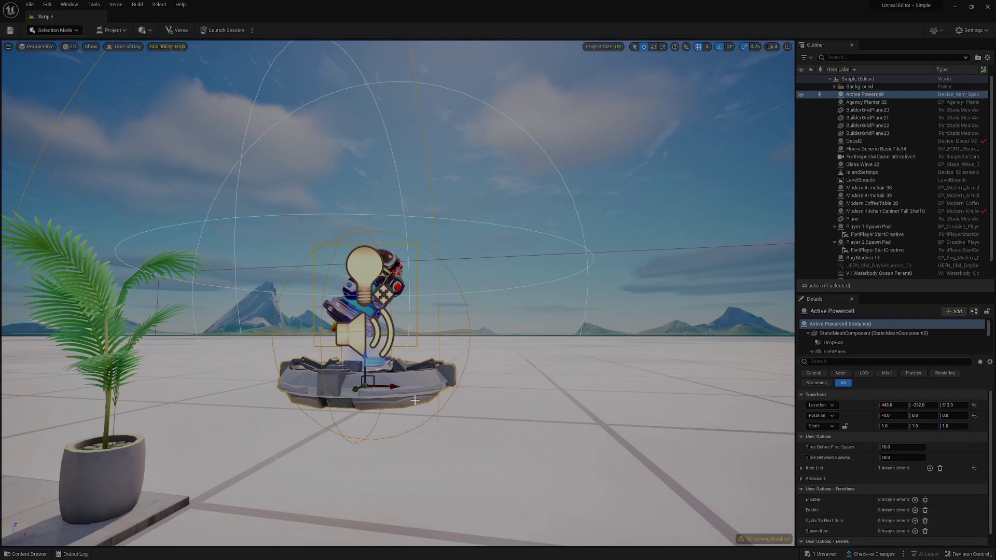
Snap the raised Active Powercell straight down onto the floor and check how it rests there
{"action": "middle_click_drag", "start_coordinate": [381, 389], "coordinate": [459, 351]}
{"action": "left_click_drag", "start_coordinate": [459, 351], "coordinate": [509, 323], "text": "alt"}
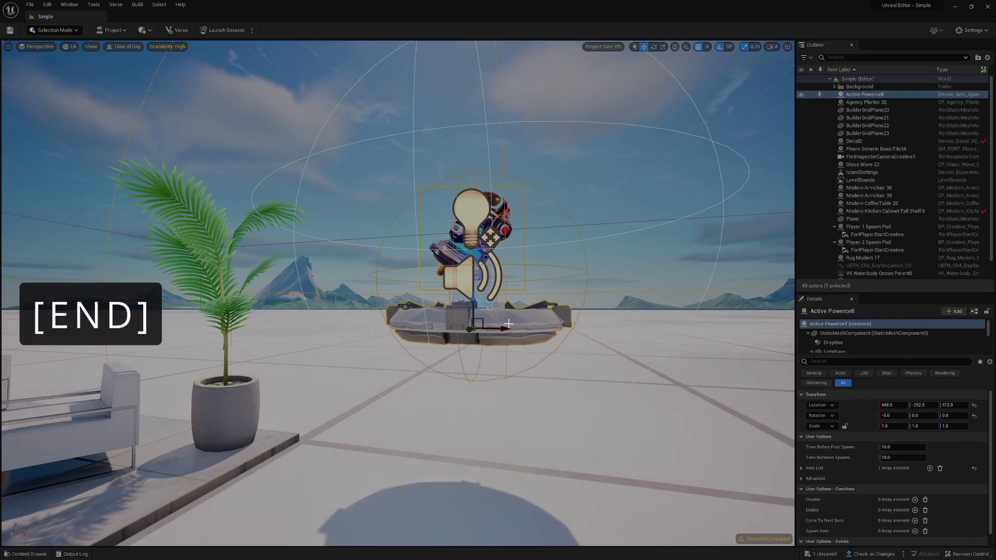
{"action": "key", "text": "End"}
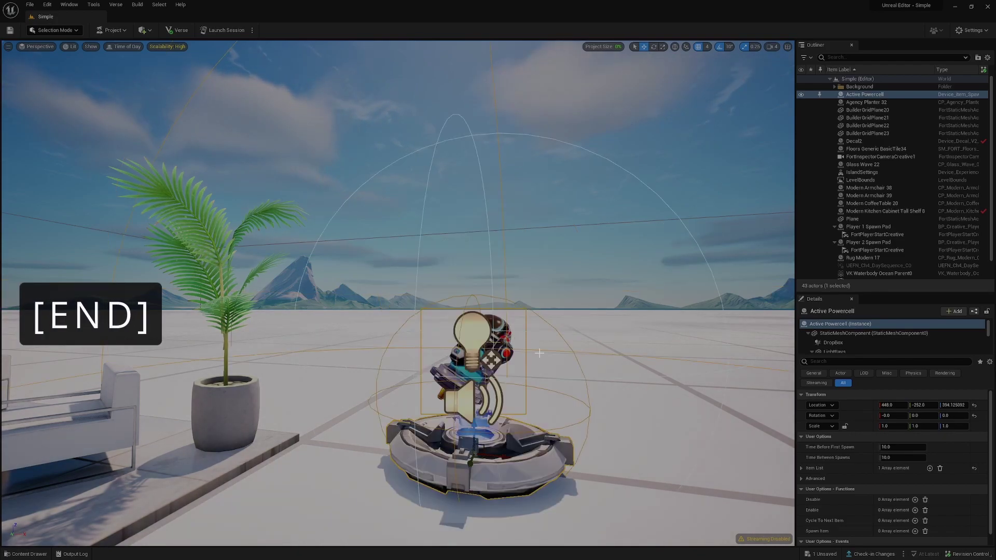
{"action": "middle_click_drag", "start_coordinate": [540, 353], "coordinate": [449, 301]}
{"action": "left_click_drag", "start_coordinate": [448, 301], "coordinate": [440, 331], "text": "alt"}
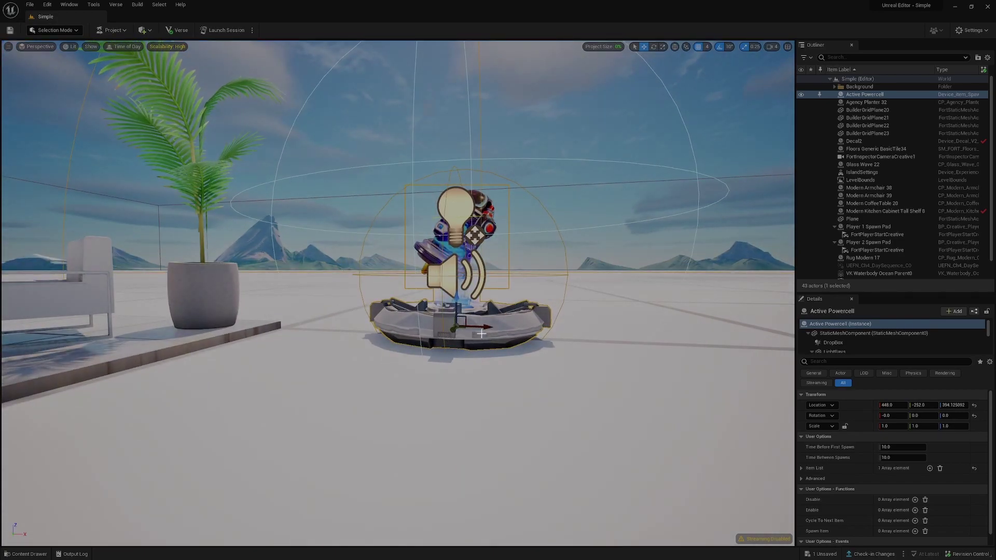
Try placing Birthday Presents from the Consumables folder beside the Active Powercell, raising it and snapping it to the floor, and delete it
{"action": "left_click_drag", "start_coordinate": [519, 328], "coordinate": [492, 255], "text": "alt"}
{"action": "scroll", "coordinate": [529, 285], "scroll_direction": "down", "scroll_amount": 4}
{"action": "scroll", "coordinate": [491, 256], "scroll_direction": "down", "scroll_amount": 2}
{"action": "key", "text": "ctrl+space"}
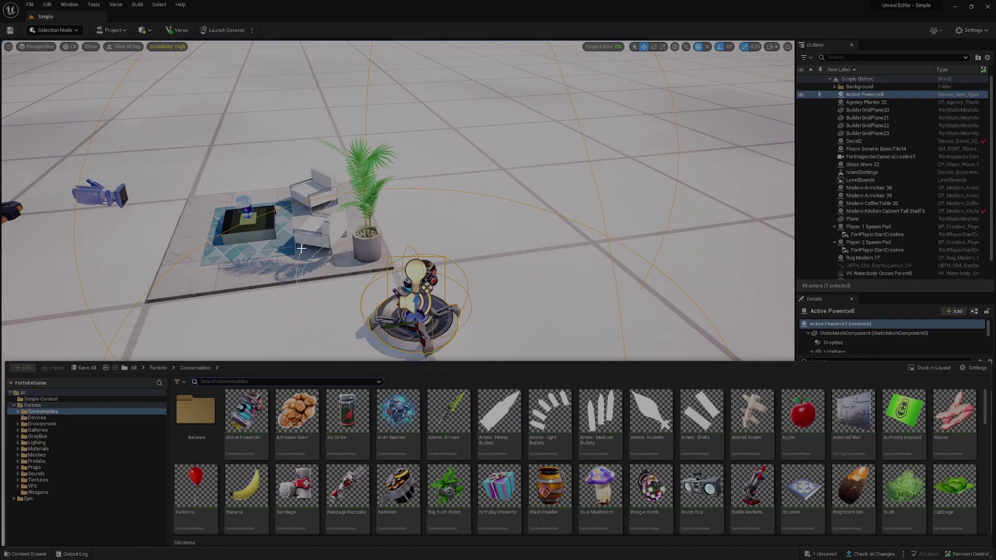
{"action": "left_click_drag", "start_coordinate": [497, 485], "coordinate": [577, 239]}
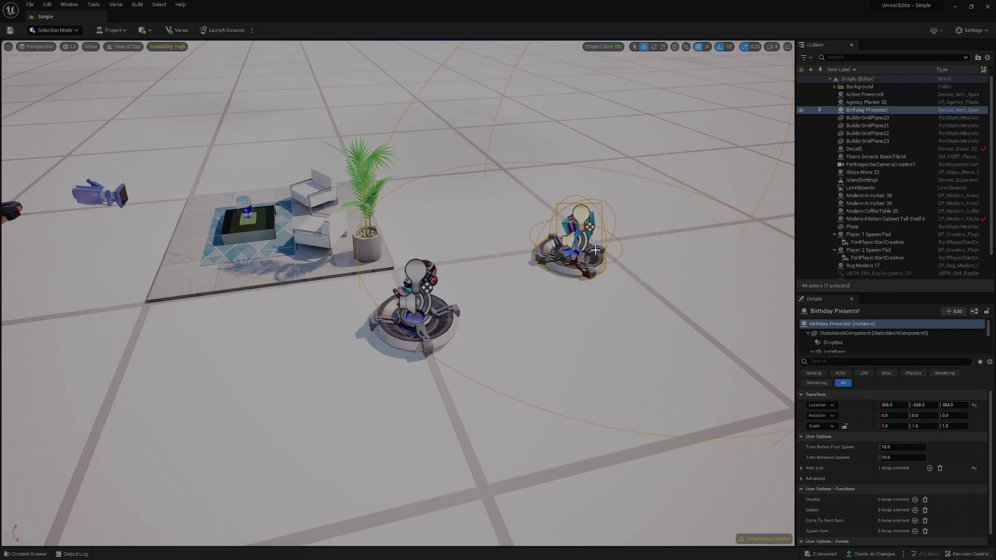
{"action": "left_click_drag", "start_coordinate": [578, 239], "coordinate": [589, 139]}
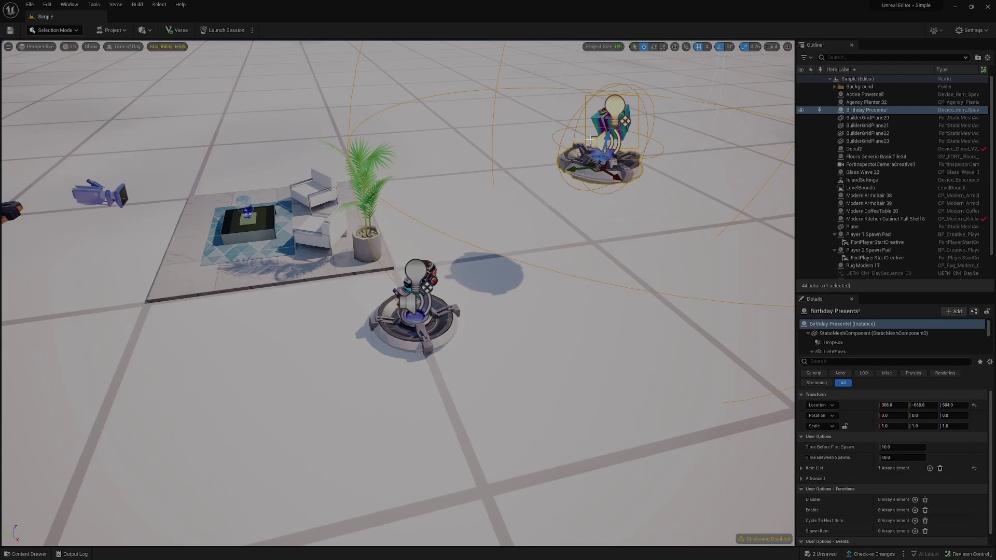
{"action": "key", "text": "End"}
{"action": "key", "text": "Delete"}
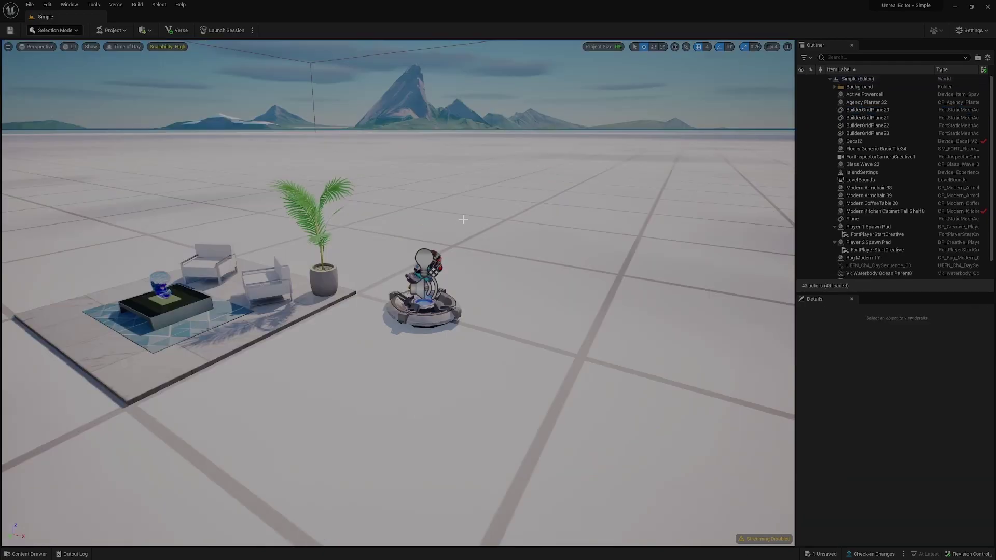
Select the Active Powercell to examine its component list, and select Modern Armchair 39 to compare
{"action": "right_click_drag", "start_coordinate": [463, 226], "coordinate": [482, 249]}
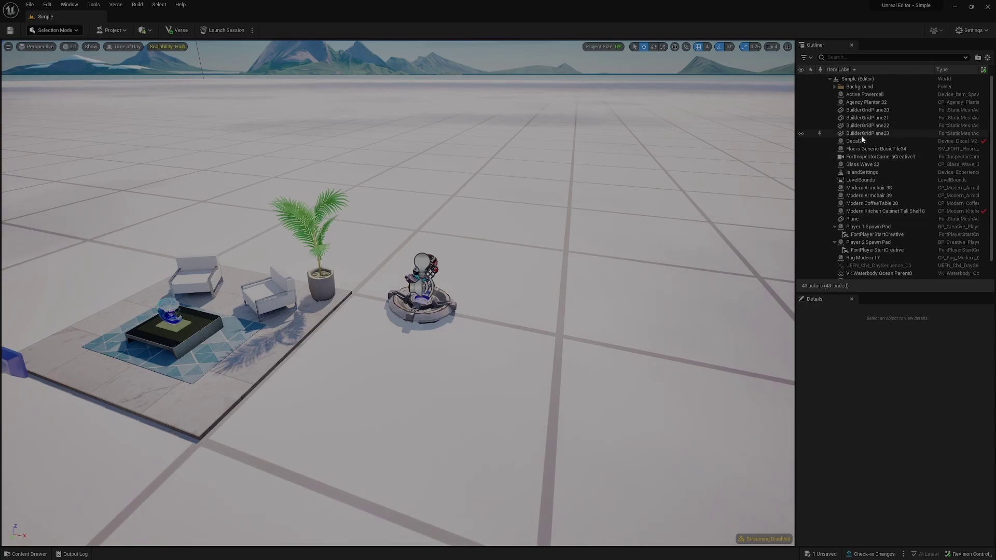
{"action": "left_click", "coordinate": [471, 290]}
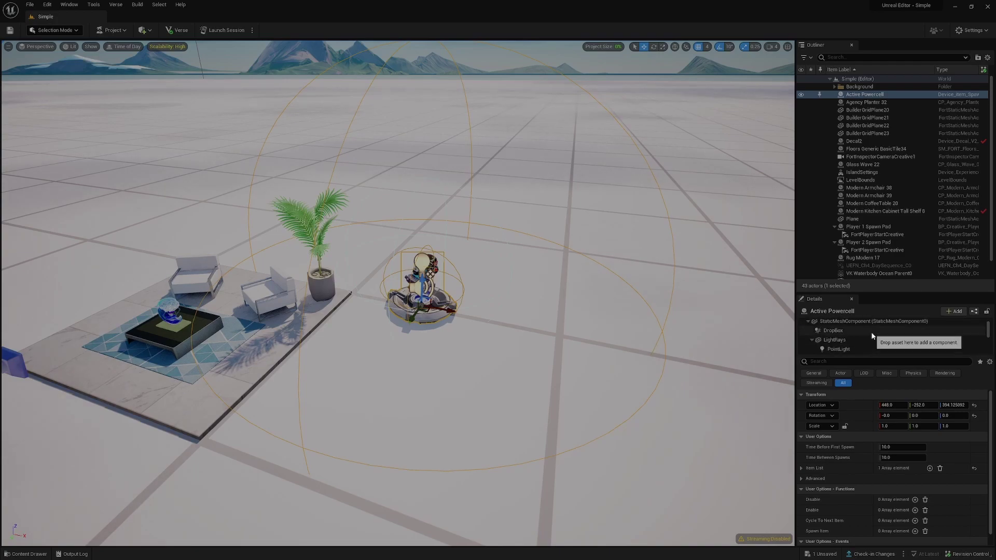
{"action": "scroll", "coordinate": [854, 331], "scroll_direction": "down", "scroll_amount": 1}
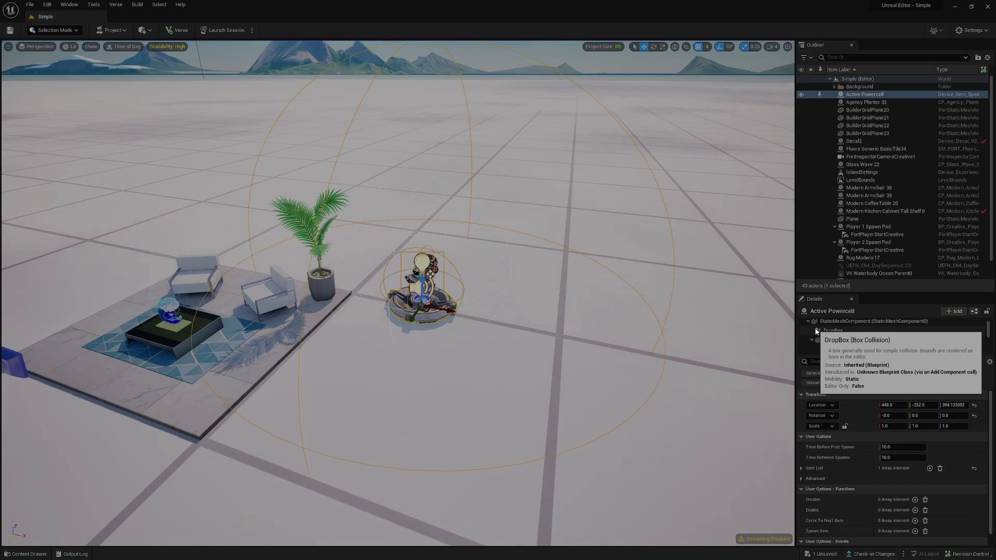
{"action": "scroll", "coordinate": [716, 247], "scroll_direction": "down", "scroll_amount": 1}
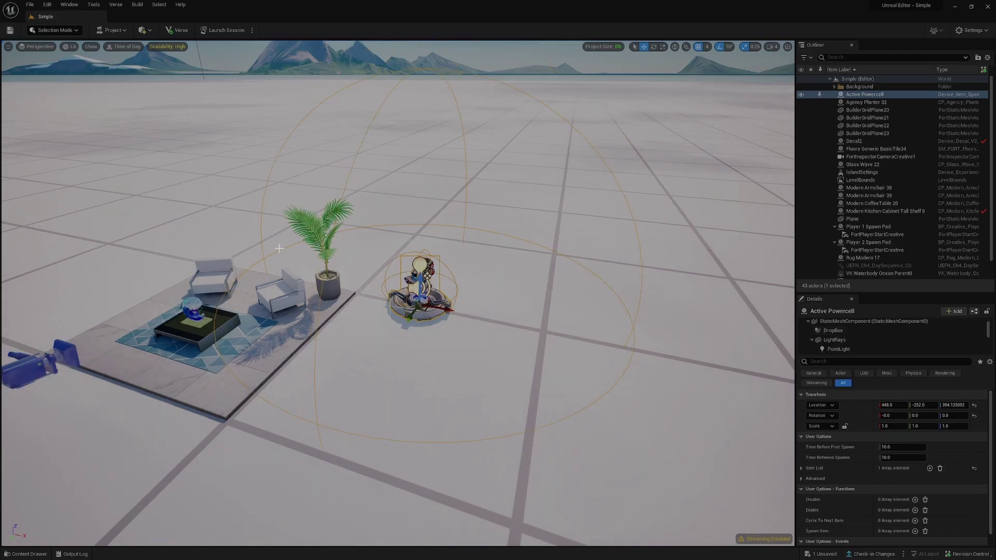
{"action": "left_click", "coordinate": [294, 279]}
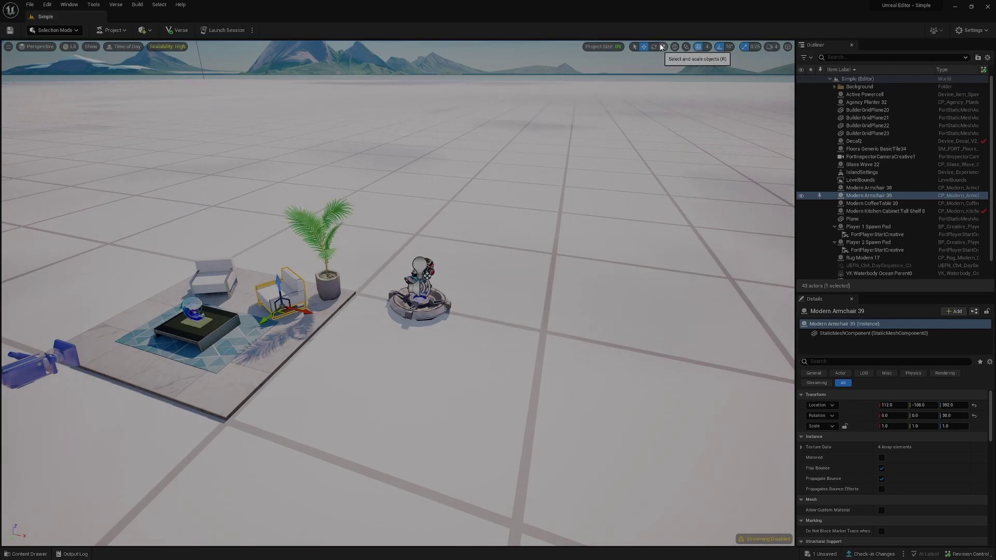
Select the Active Powercell and move it along the X axis to 564 with the 4-unit grid snapping
{"action": "left_click", "coordinate": [423, 275]}
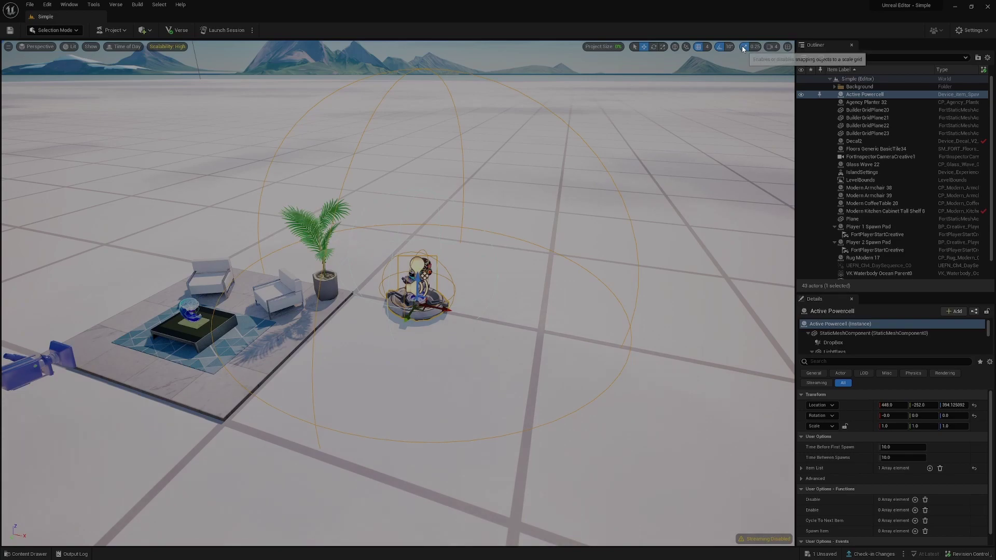
{"action": "left_click", "coordinate": [699, 47]}
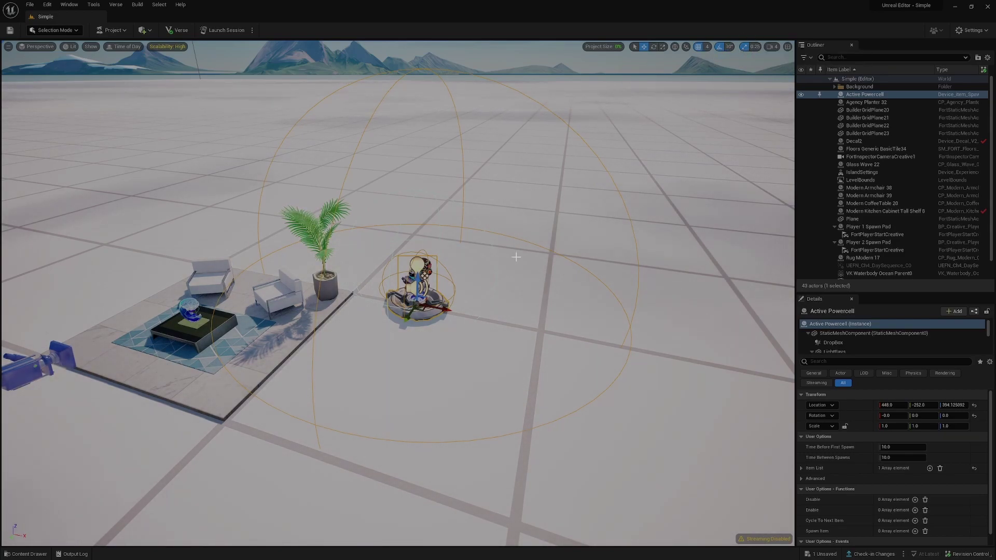
{"action": "left_click_drag", "start_coordinate": [516, 256], "coordinate": [630, 194], "text": "ctrl"}
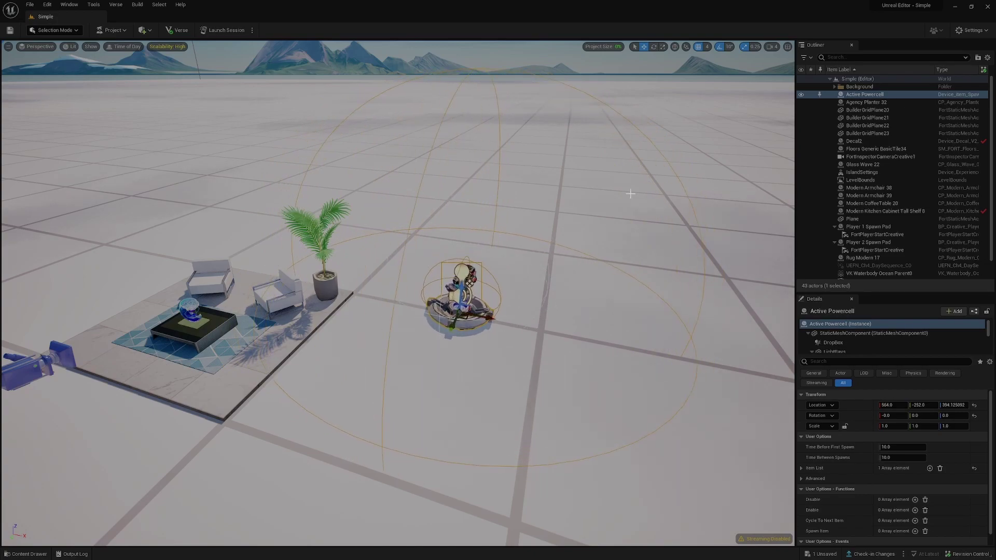
Set the position grid snap to 256 and move the Active Powercell one increment along X to 820
{"action": "left_click", "coordinate": [707, 47]}
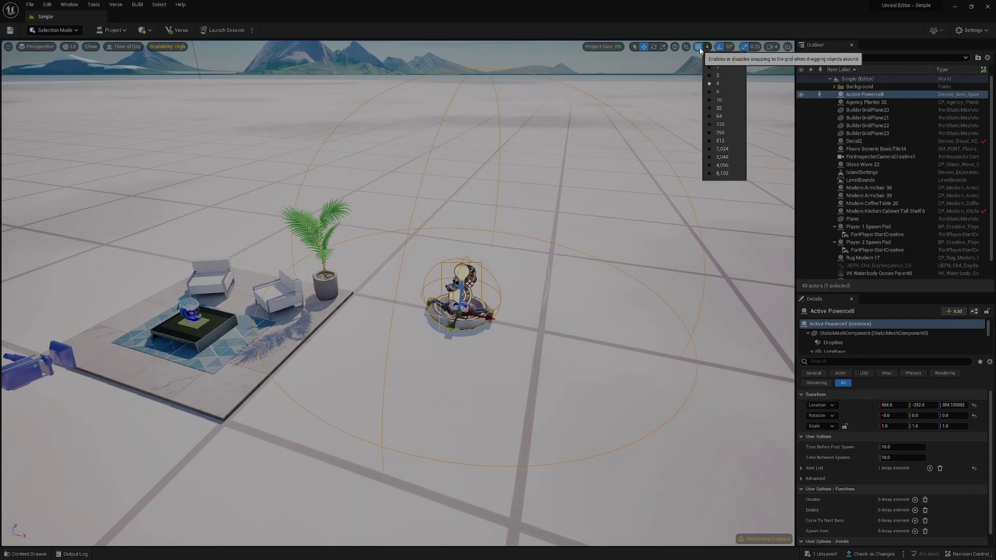
{"action": "left_click", "coordinate": [711, 132]}
{"action": "left_click_drag", "start_coordinate": [488, 319], "coordinate": [571, 334]}
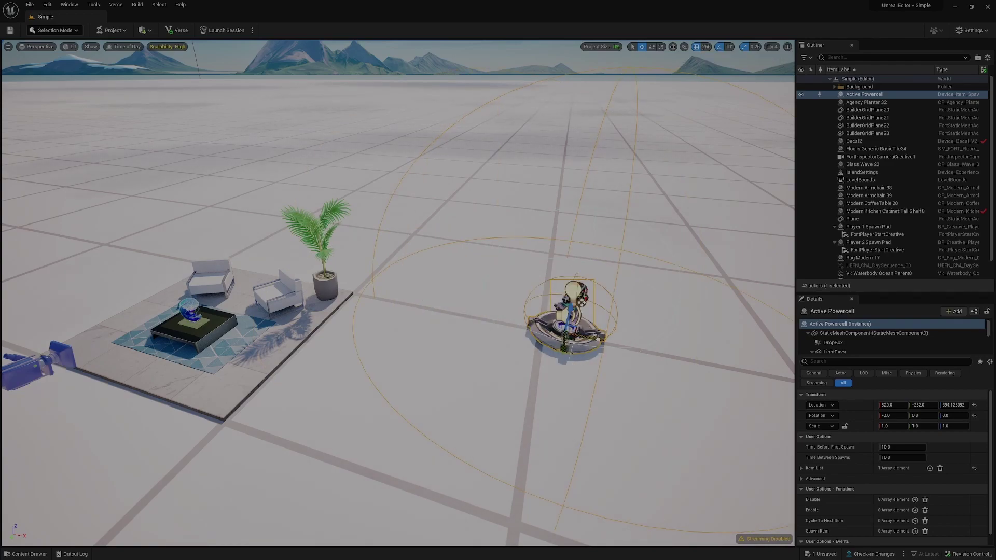
{"action": "left_click_drag", "start_coordinate": [570, 334], "coordinate": [542, 302]}
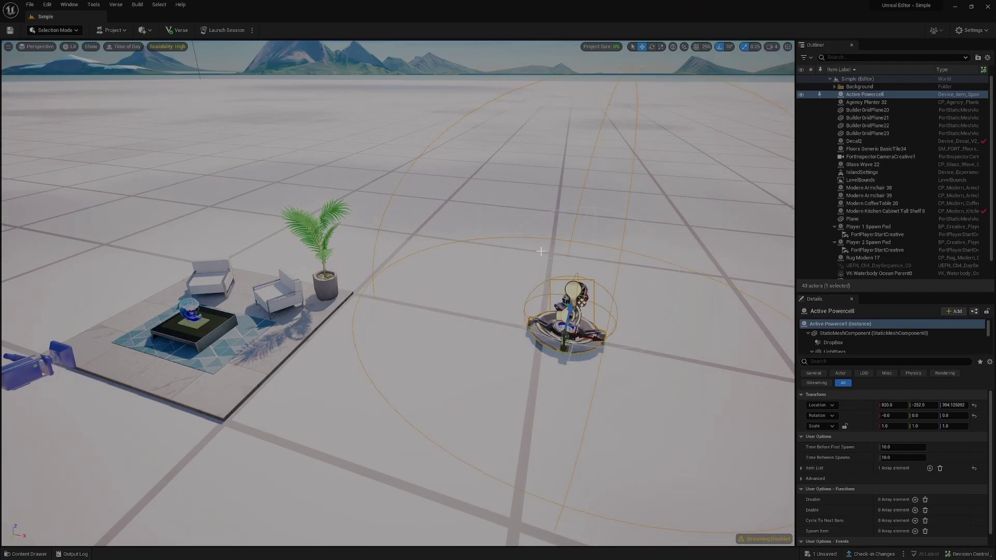
Move the Active Powercell back along X to about 644 without grid snapping, deselect it and turn grid snapping back on
{"action": "left_click_drag", "start_coordinate": [590, 350], "coordinate": [517, 328]}
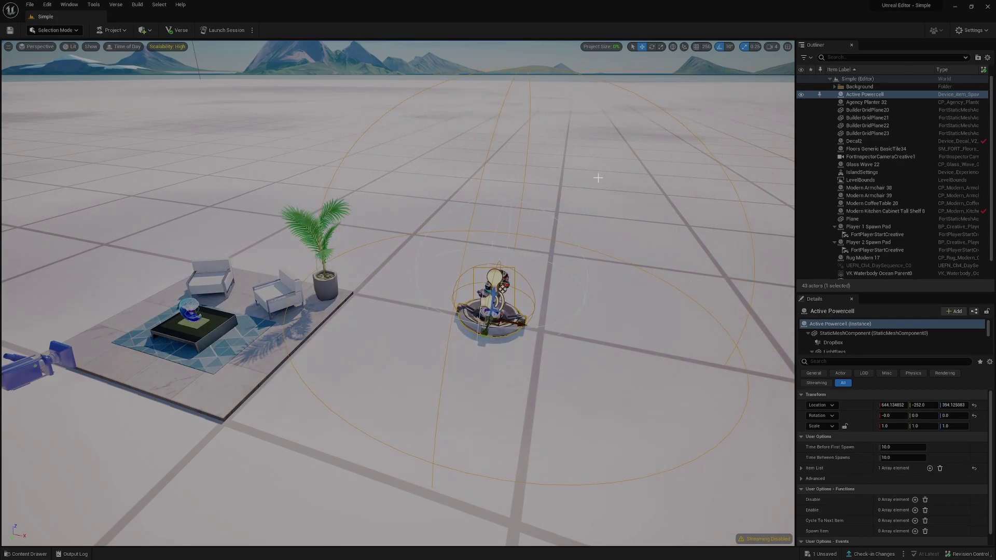
{"action": "left_click", "coordinate": [696, 61]}
{"action": "left_click", "coordinate": [700, 48]}
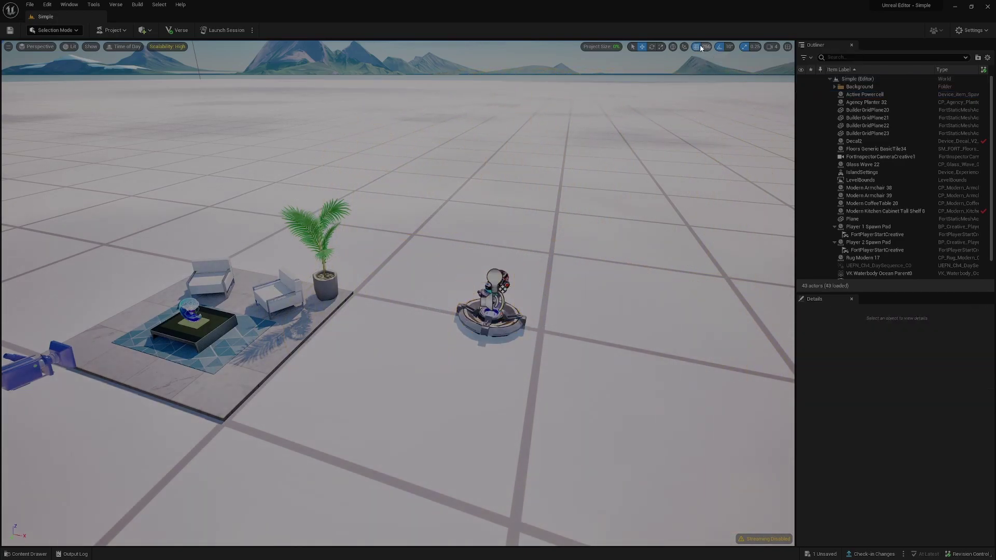
Look over the rotation snap angles and try rotating the Active Powercell with 10° snapping
{"action": "left_click", "coordinate": [729, 47]}
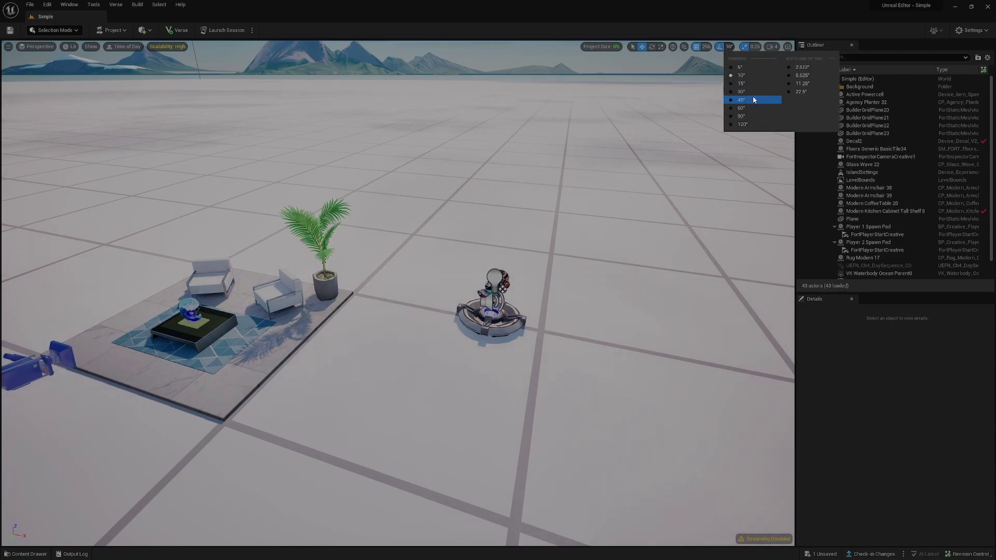
{"action": "left_click", "coordinate": [503, 314]}
{"action": "key", "text": "e"}
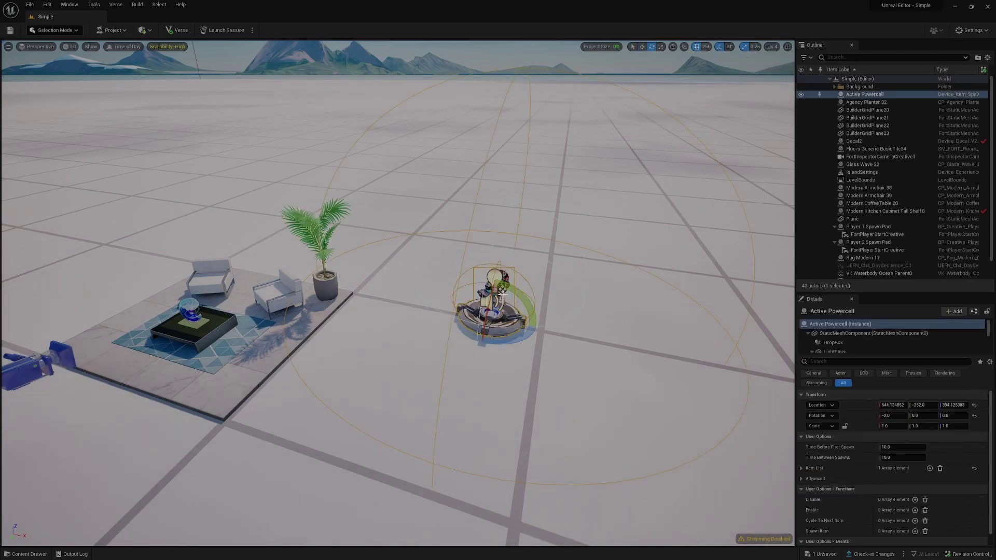
{"action": "left_click_drag", "start_coordinate": [526, 294], "coordinate": [542, 311]}
Set the rotation snap to 120°, try rotating the Active Powercell with it, and undo the rotation
{"action": "left_click", "coordinate": [729, 46]}
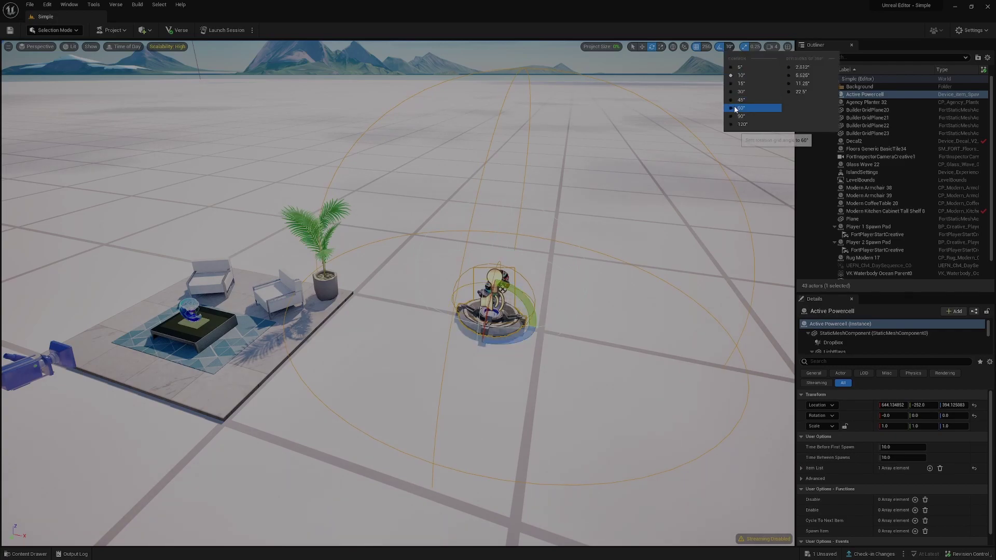
{"action": "left_click", "coordinate": [743, 125]}
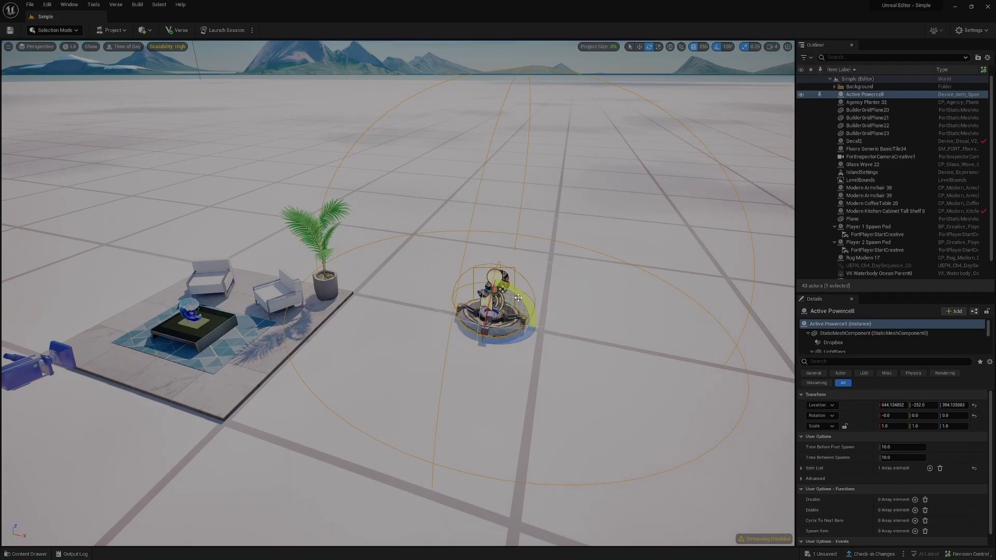
{"action": "left_click_drag", "start_coordinate": [534, 325], "coordinate": [470, 276]}
{"action": "key", "text": "ctrl+z"}
{"action": "key", "text": "ctrl+z"}
Set the rotation snap to 10° and the position grid snap to 4
{"action": "left_click", "coordinate": [729, 47]}
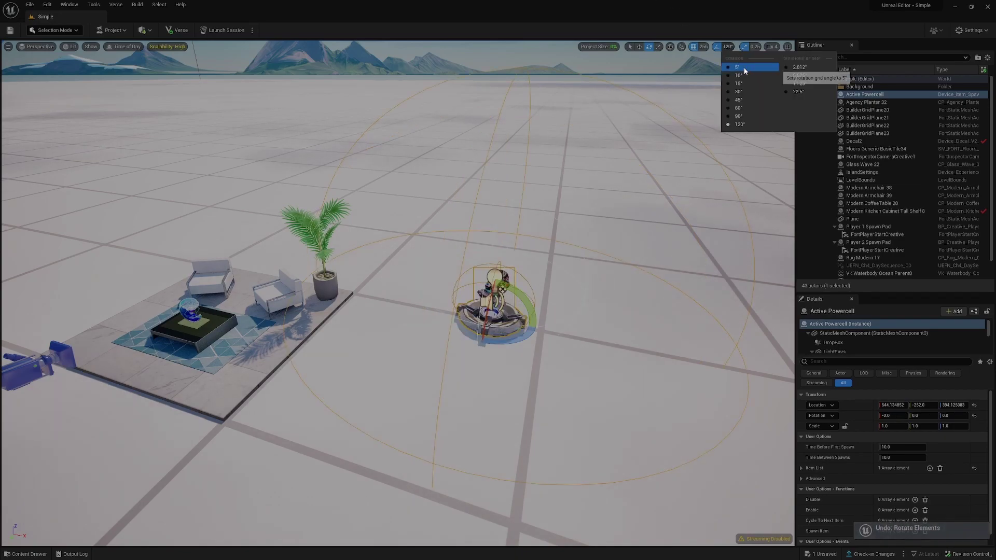
{"action": "left_click", "coordinate": [740, 75]}
{"action": "left_click", "coordinate": [701, 47]}
{"action": "left_click", "coordinate": [716, 83]}
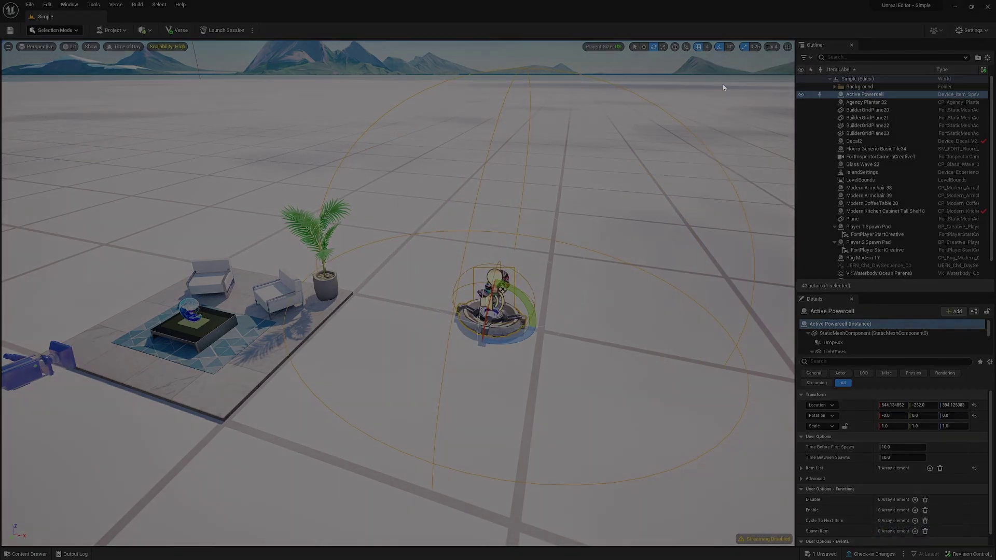
Switch the gizmo to Translate and fly the camera around the furnished platform to view the level from several sides
{"action": "right_click_drag", "start_coordinate": [518, 248], "coordinate": [342, 171]}
{"action": "right_click_drag", "start_coordinate": [682, 116], "coordinate": [819, 107]}
{"action": "key", "text": "w"}
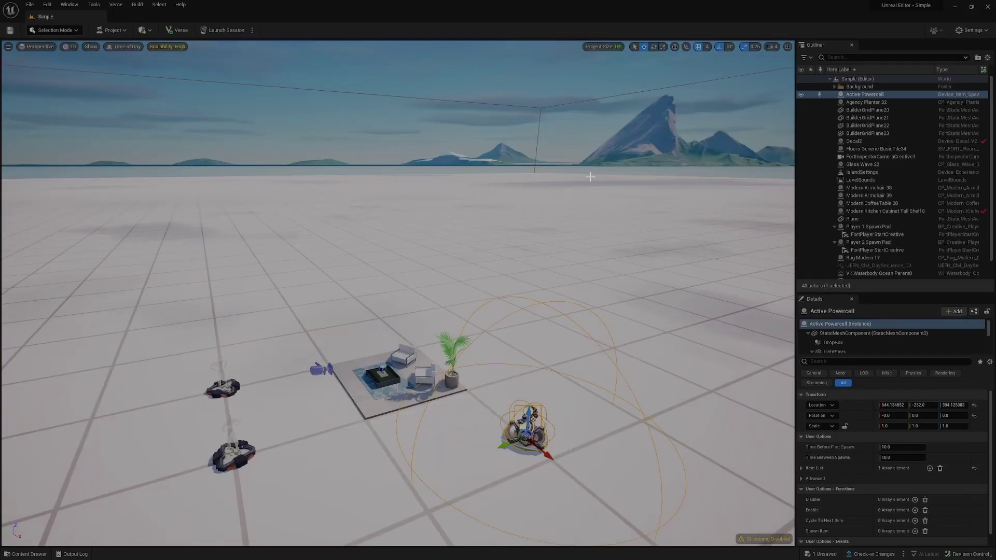
{"action": "right_click_drag", "start_coordinate": [590, 176], "coordinate": [590, 177]}
{"action": "key", "text": "w"}
{"action": "key", "text": "s"}
{"action": "key", "text": "d"}
Raise the camera speed to 7 and fly quickly across the level
{"action": "left_click", "coordinate": [771, 46]}
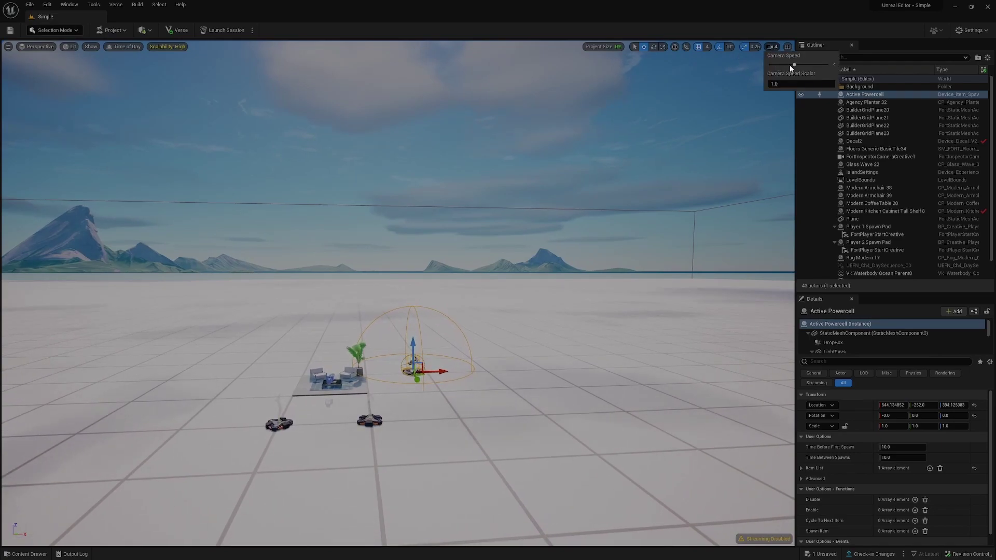
{"action": "left_click_drag", "start_coordinate": [794, 65], "coordinate": [818, 65]}
{"action": "right_click_drag", "start_coordinate": [722, 143], "coordinate": [722, 143]}
Reopen the camera speed setting, and fly the camera down below the water, up again and forward to the furnished platform
{"action": "left_click", "coordinate": [772, 47]}
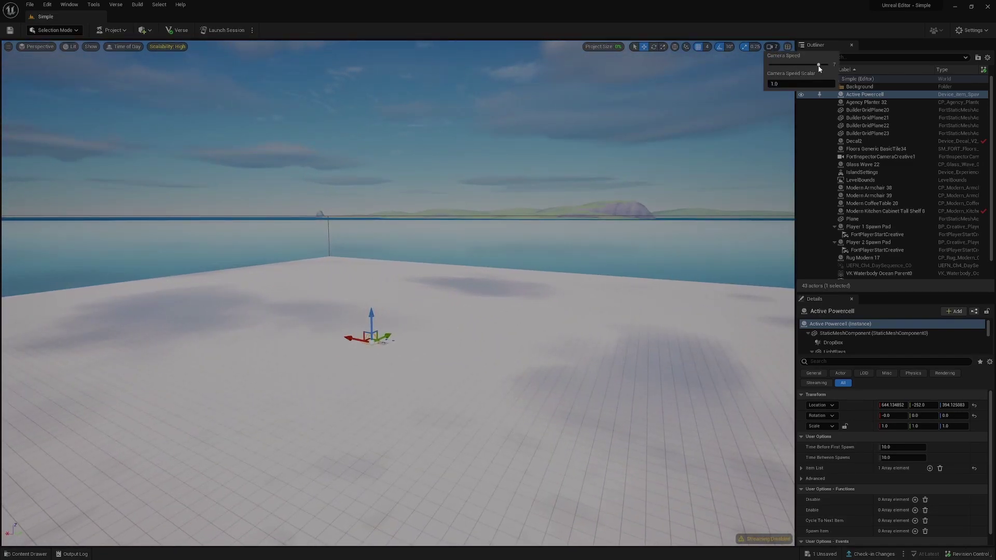
{"action": "mouse_move", "coordinate": [726, 140]}
{"action": "right_mouse_down"}
{"action": "mouse_move", "coordinate": [643, 140]}
{"action": "mouse_move", "coordinate": [733, 140]}
{"action": "mouse_move", "coordinate": [760, 125]}
{"action": "mouse_move", "coordinate": [783, 136]}
{"action": "mouse_move", "coordinate": [722, 145]}
{"action": "right_mouse_up"}
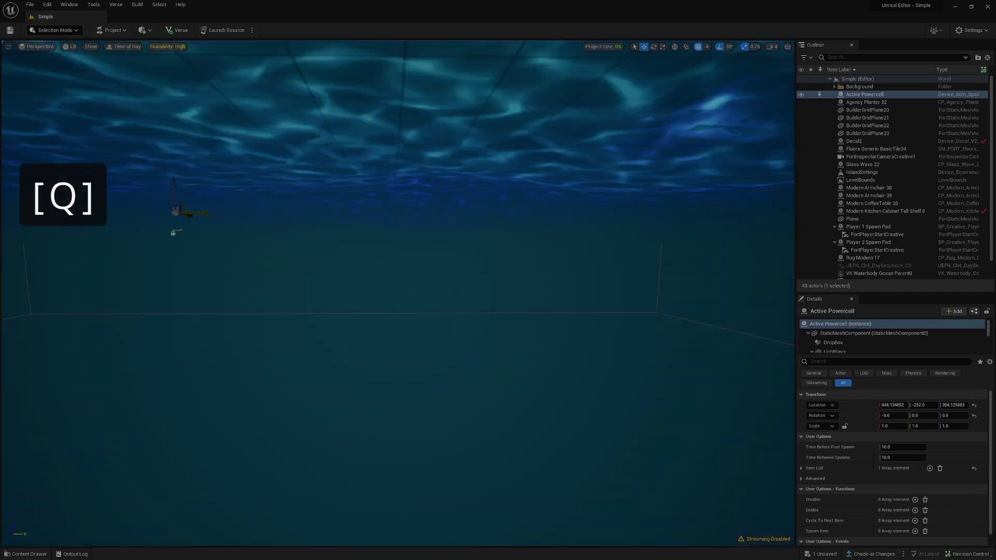
{"action": "key", "text": "e"}
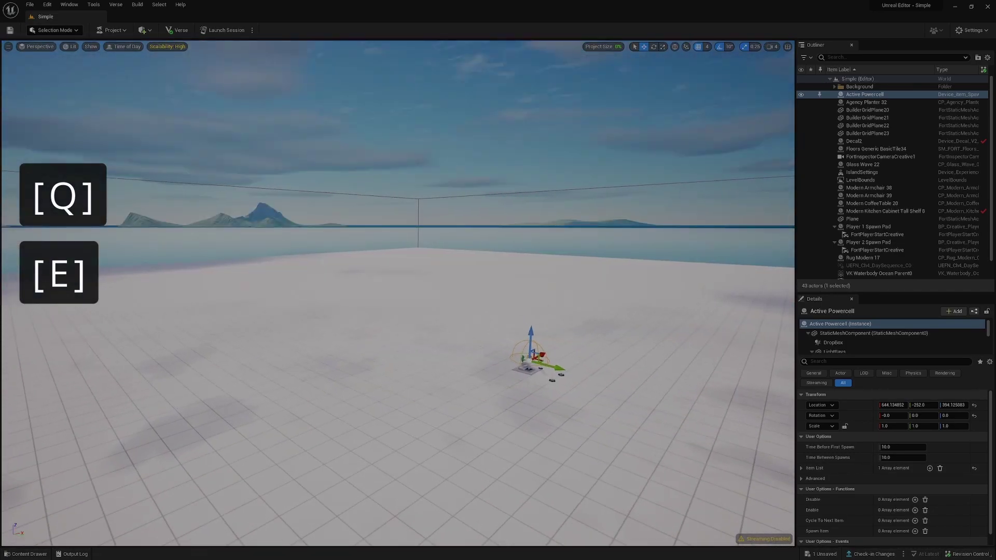
{"action": "mouse_move", "coordinate": [610, 165]}
{"action": "right_mouse_down"}
{"action": "mouse_move", "coordinate": [656, 157]}
{"action": "mouse_move", "coordinate": [656, 179]}
{"action": "mouse_move", "coordinate": [591, 169]}
{"action": "mouse_move", "coordinate": [621, 166]}
{"action": "right_mouse_up"}
{"action": "key", "text": "w"}
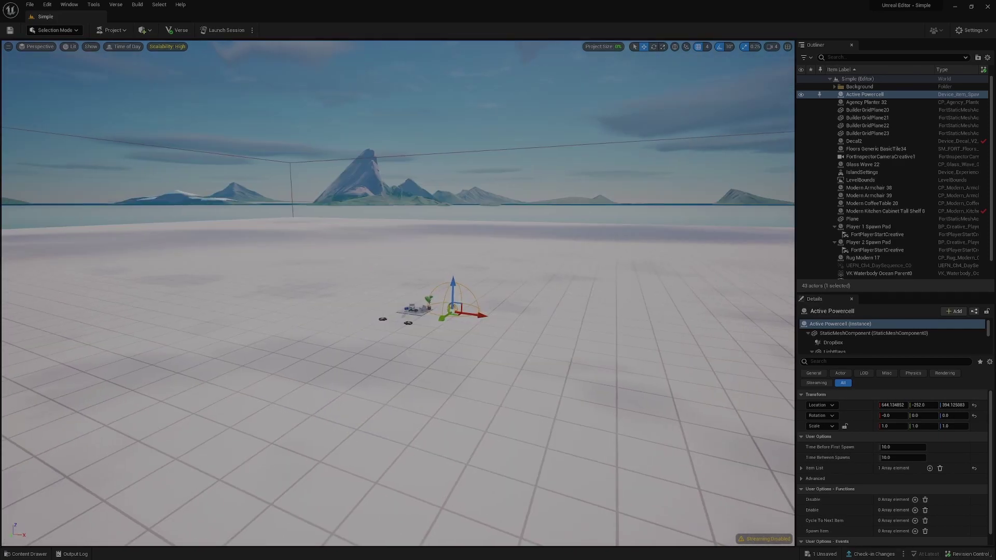
Select the large backdrop mountain and frame it in the viewport, and do the same with the small islands beside it
{"action": "right_click_drag", "start_coordinate": [356, 213], "coordinate": [332, 206]}
{"action": "left_click", "coordinate": [383, 194]}
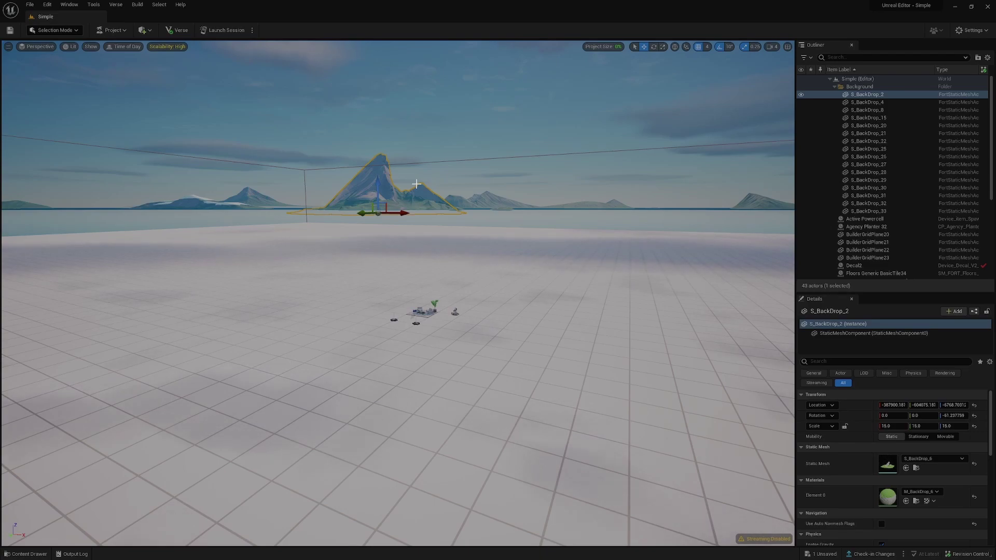
{"action": "key", "text": "f"}
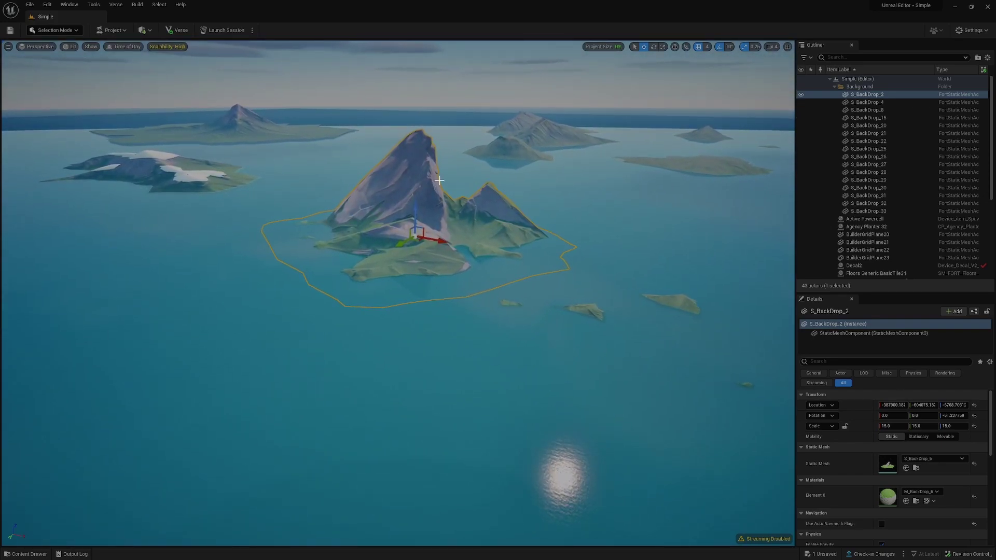
{"action": "left_click", "coordinate": [581, 304]}
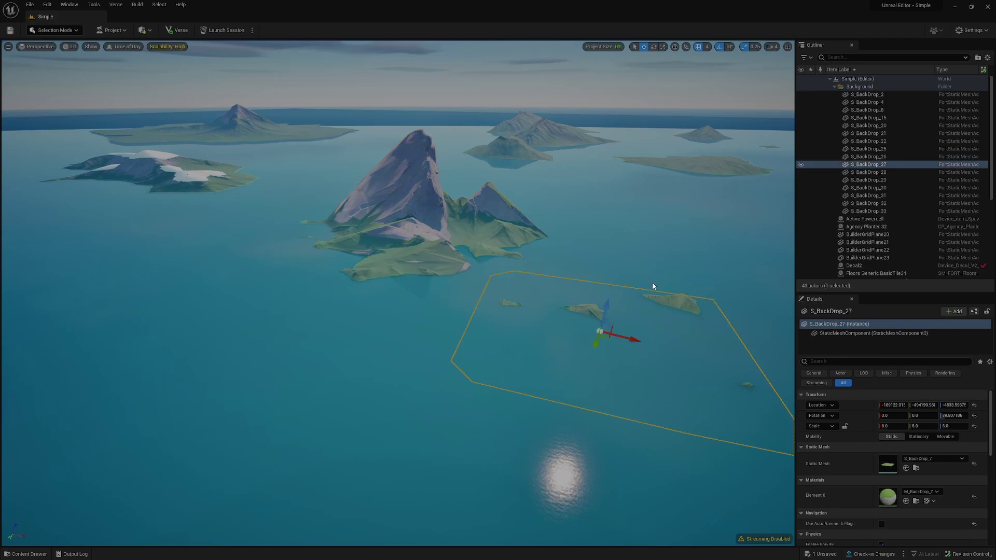
{"action": "key", "text": "f"}
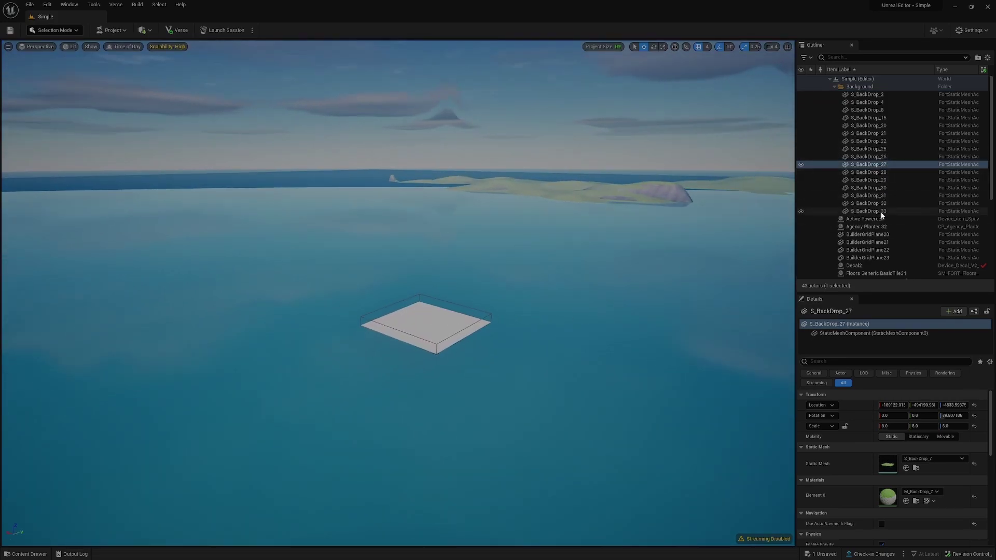
Search the Outliner for "cha", select Modern Armchair 38, clear the search and focus the view on the armchair
{"action": "scroll", "coordinate": [884, 236], "scroll_direction": "down", "scroll_amount": 1}
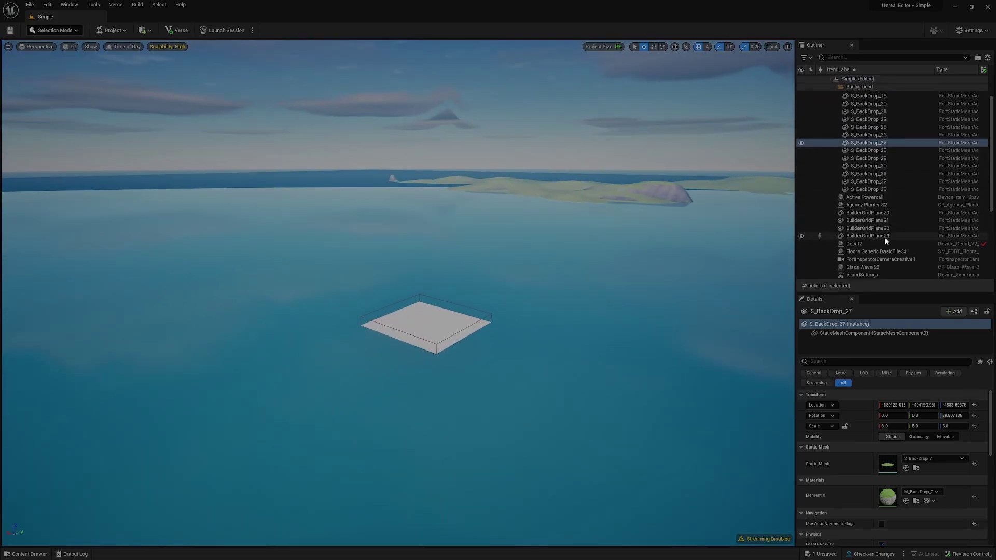
{"action": "left_click", "coordinate": [857, 58]}
{"action": "type", "text": "cha"}
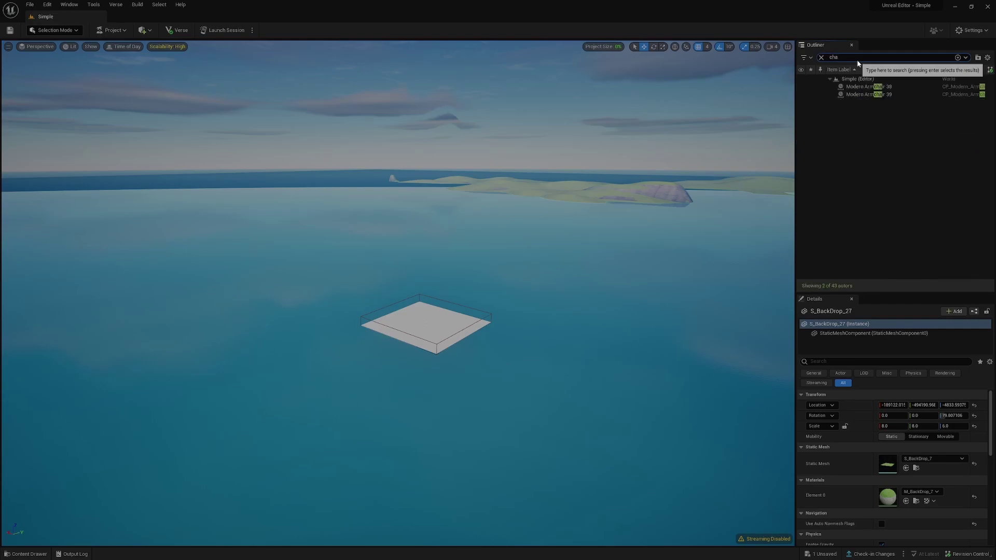
{"action": "left_click", "coordinate": [867, 86]}
{"action": "left_click", "coordinate": [821, 57]}
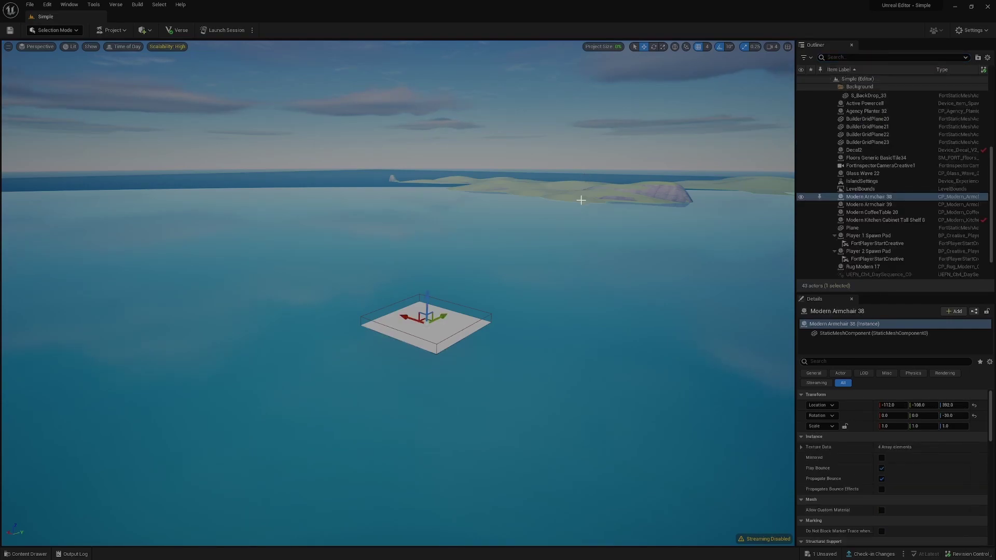
{"action": "key", "text": "f"}
{"action": "left_click_drag", "start_coordinate": [580, 200], "coordinate": [161, 241], "text": "alt"}
{"action": "right_click_drag", "start_coordinate": [161, 241], "coordinate": [140, 222]}
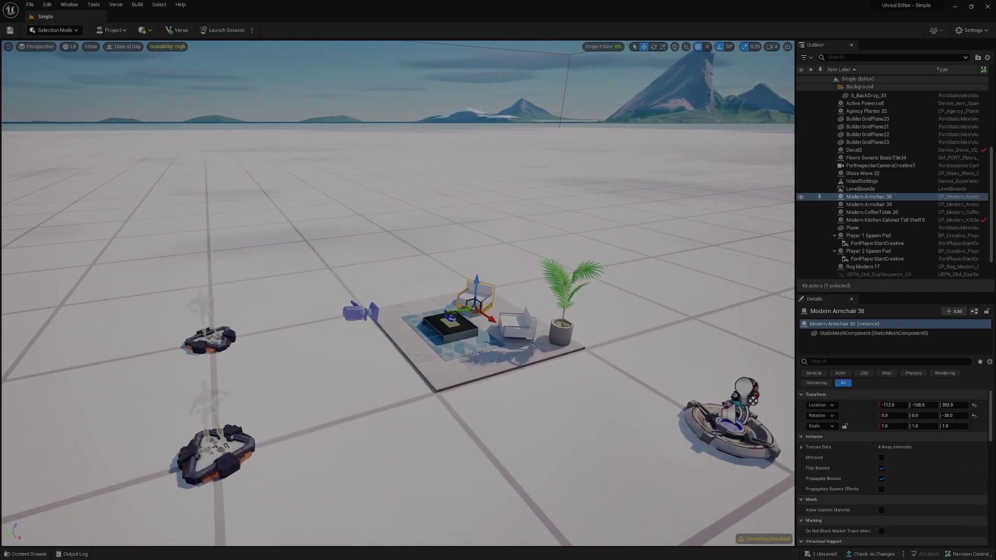
{"action": "key", "text": "d"}
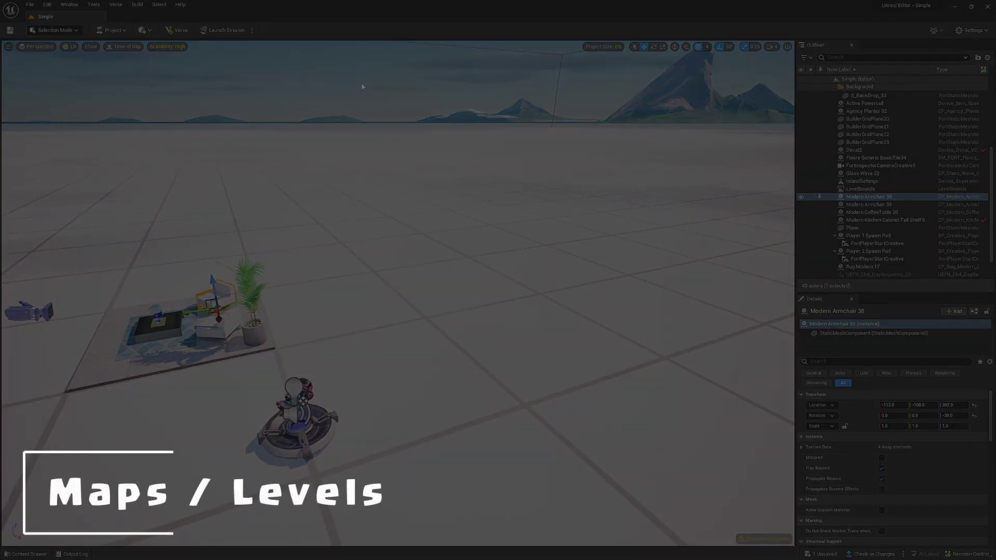
Show the Simple Content folder in the Content Drawer and inspect the details of the Simple level asset
{"action": "key", "text": "ctrl+space"}
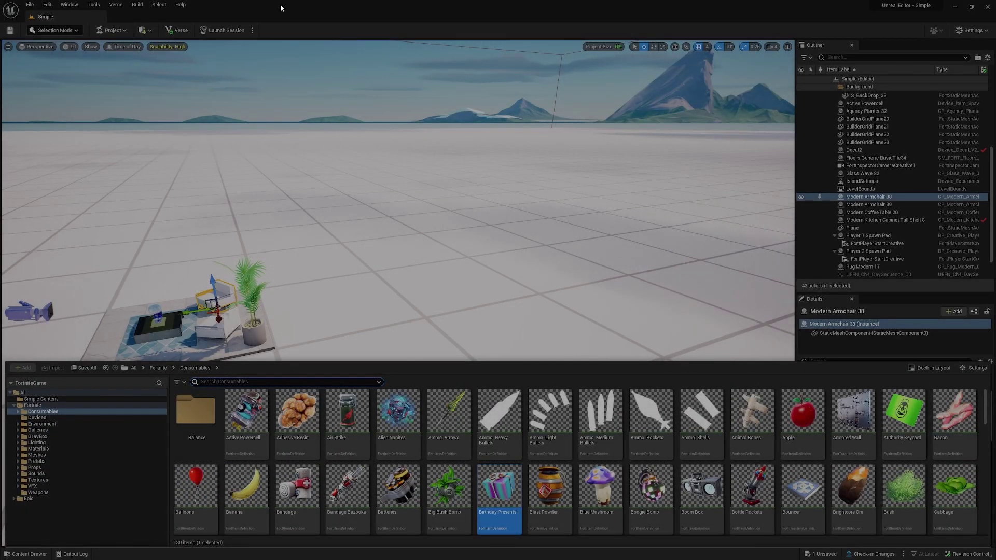
{"action": "left_click", "coordinate": [122, 69]}
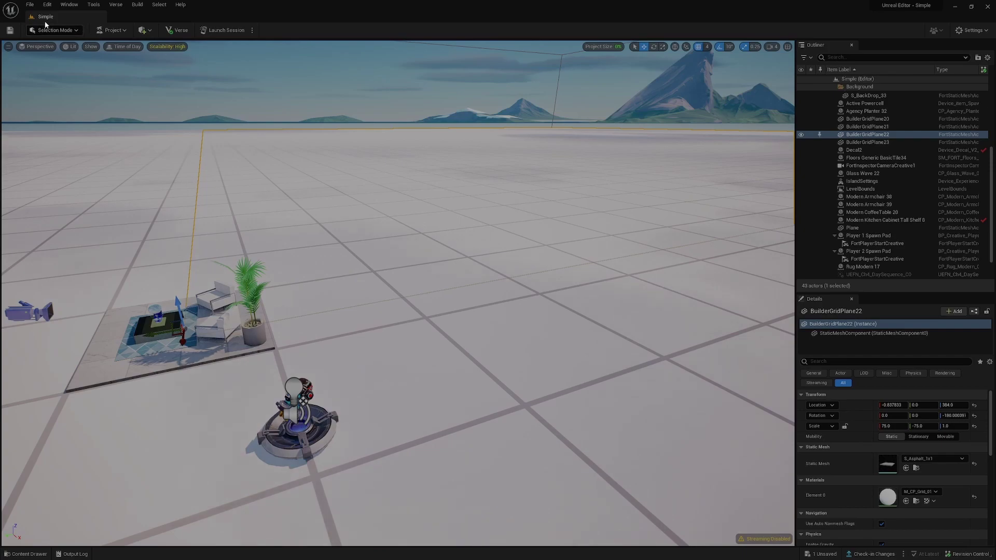
{"action": "left_click", "coordinate": [26, 554]}
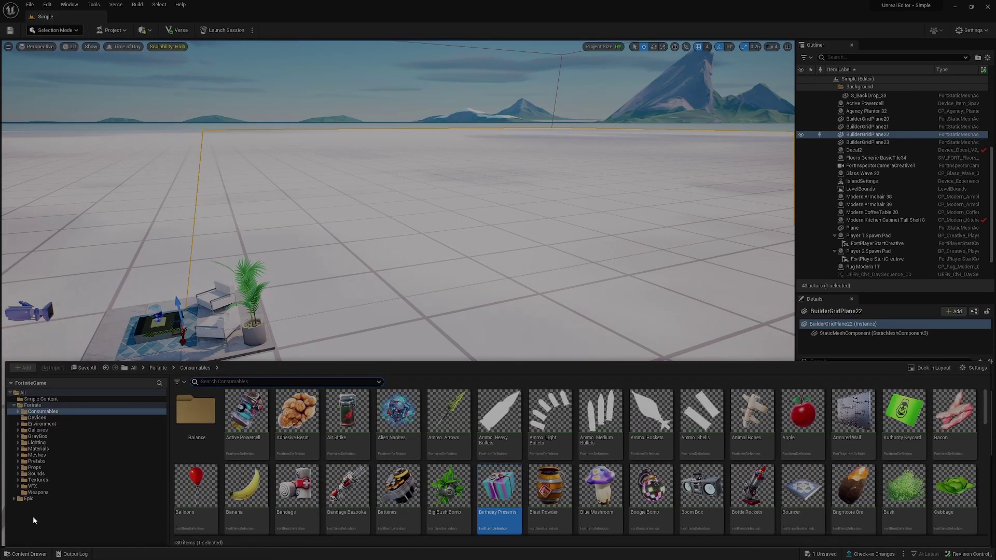
{"action": "left_click", "coordinate": [32, 400]}
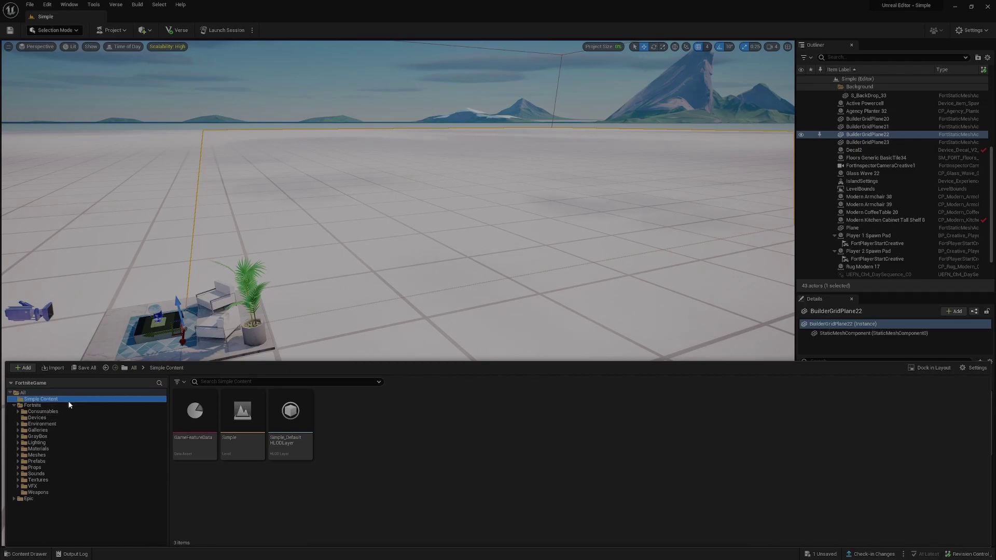
{"action": "mouse_move", "coordinate": [254, 420]}
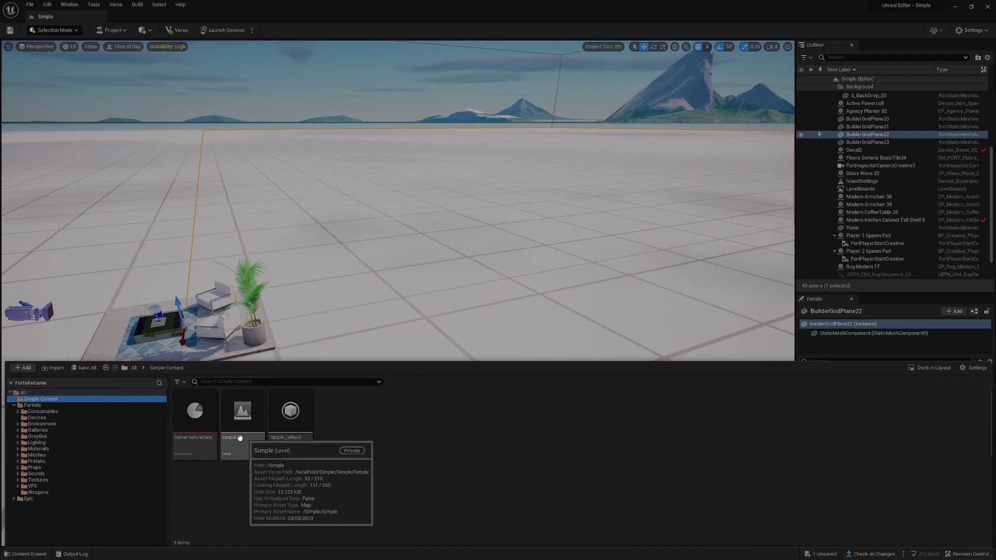
{"action": "mouse_move", "coordinate": [216, 442]}
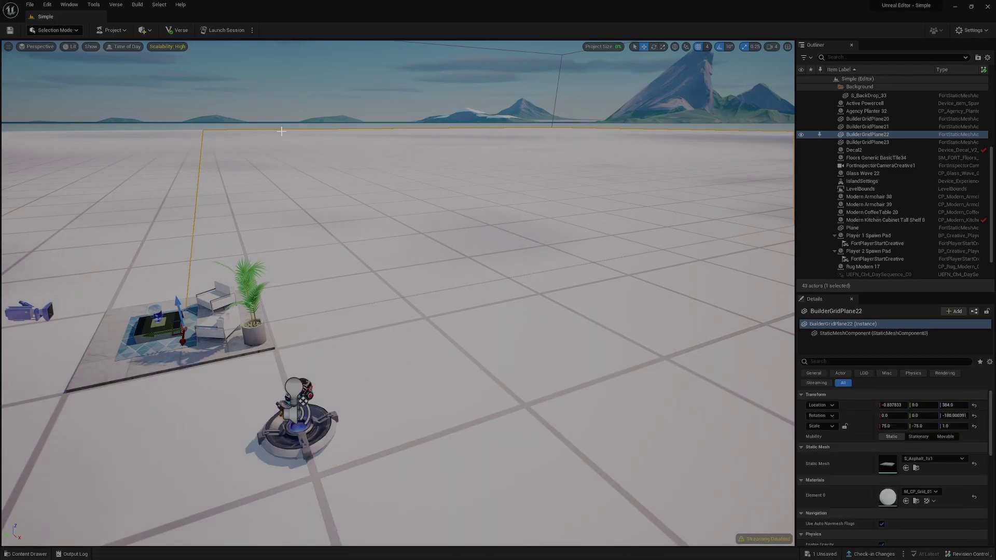
{"action": "right_click_drag", "start_coordinate": [422, 128], "coordinate": [473, 121]}
Create a new level from the Blank template, saving the pending Active Powercell change of the current level
{"action": "left_click", "coordinate": [30, 5]}
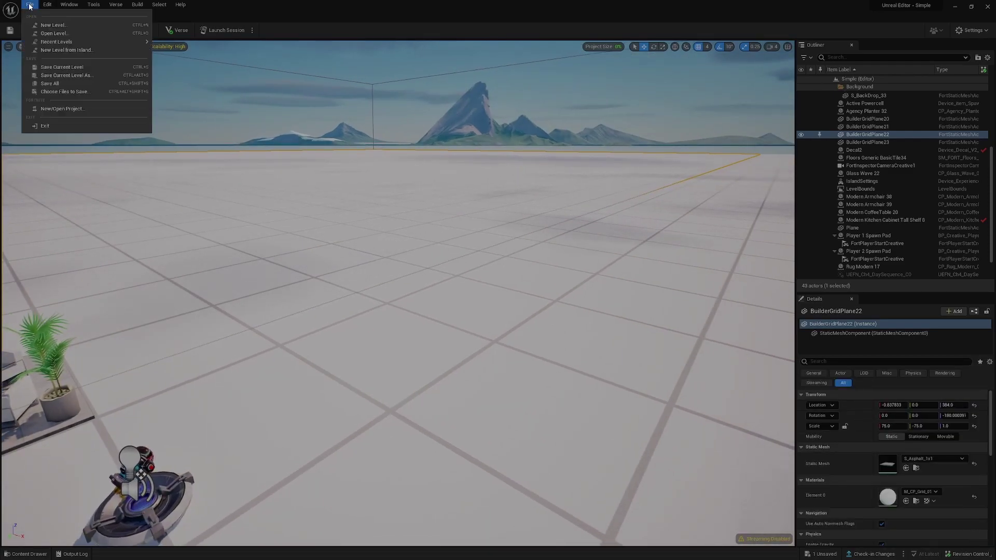
{"action": "left_click", "coordinate": [53, 25]}
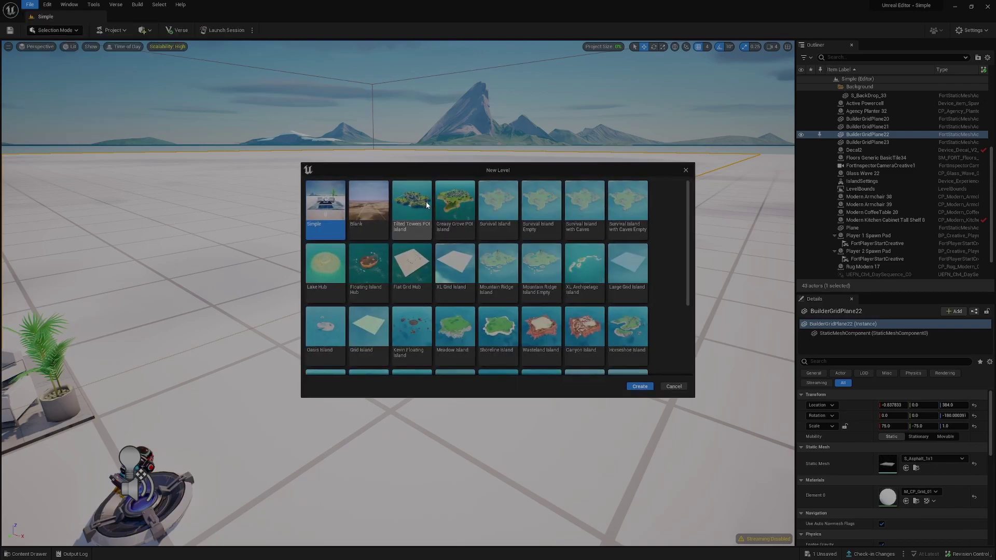
{"action": "scroll", "coordinate": [611, 240], "scroll_direction": "down", "scroll_amount": 2}
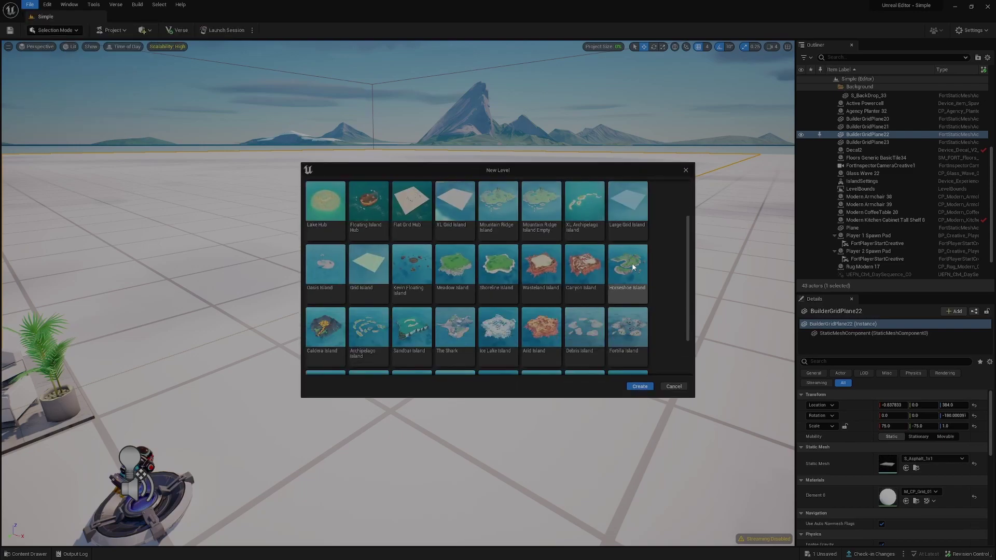
{"action": "scroll", "coordinate": [617, 325], "scroll_direction": "up", "scroll_amount": 2}
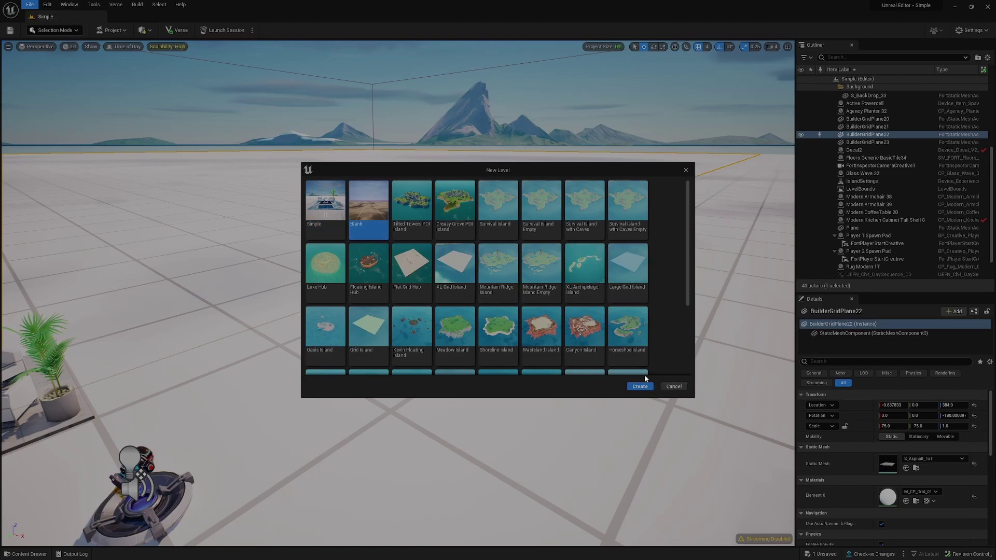
{"action": "left_click", "coordinate": [365, 198]}
{"action": "left_click", "coordinate": [637, 386]}
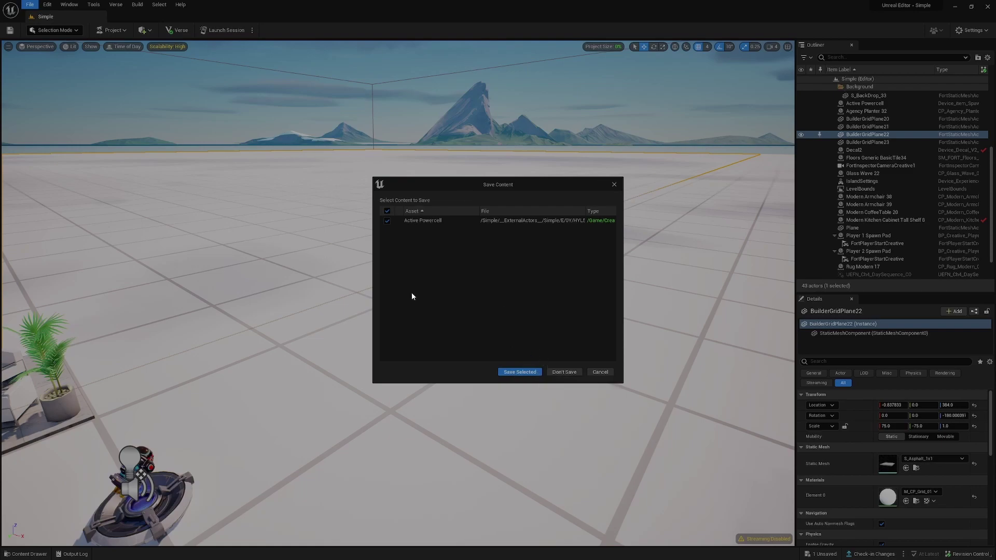
{"action": "left_click", "coordinate": [527, 372]}
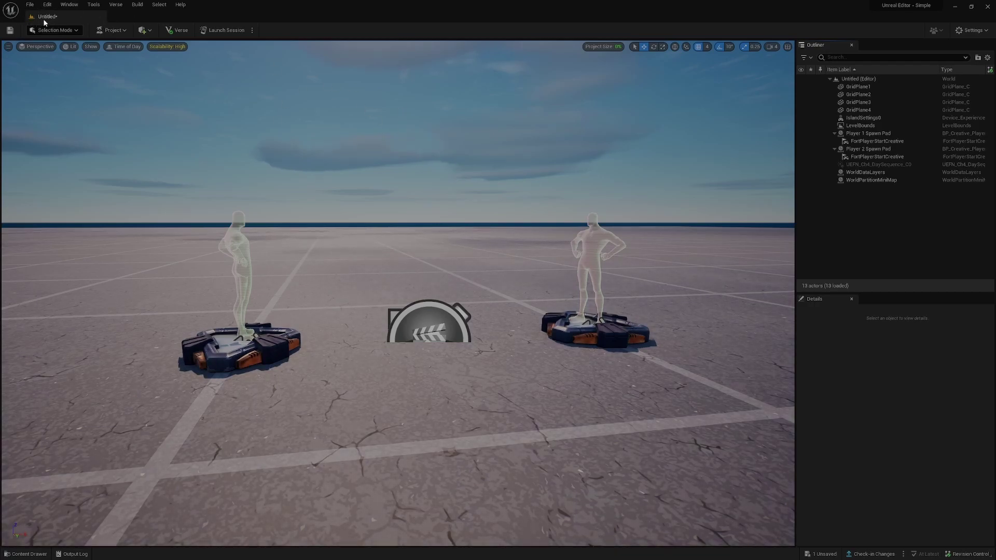
Fly the camera back and up to view the blank level's grid floor and its two spawn pads
{"action": "right_click_drag", "start_coordinate": [363, 233], "coordinate": [601, 259]}
{"action": "key", "text": "s"}
{"action": "right_click_drag", "start_coordinate": [327, 153], "coordinate": [327, 135]}
{"action": "key", "text": "w"}
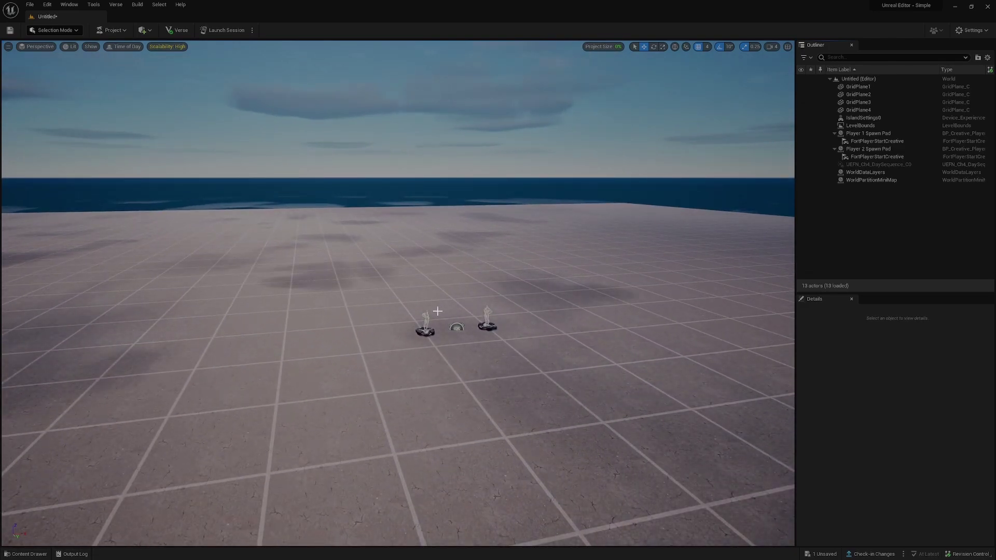
{"action": "scroll", "coordinate": [442, 314], "scroll_direction": "up", "scroll_amount": 3}
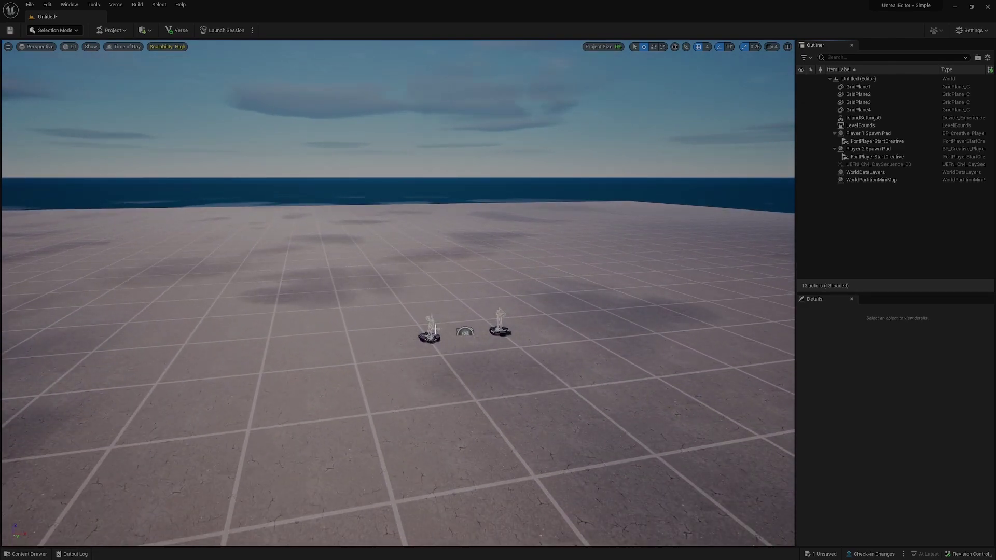
Save the untitled level as NewTestMap in the Simple Content folder
{"action": "key", "text": "ctrl+s"}
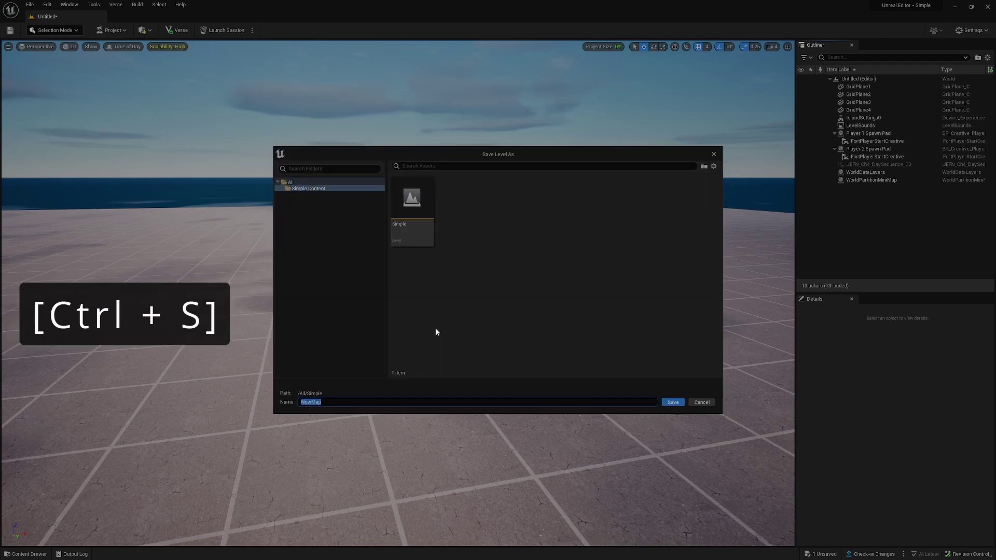
{"action": "left_click", "coordinate": [713, 154]}
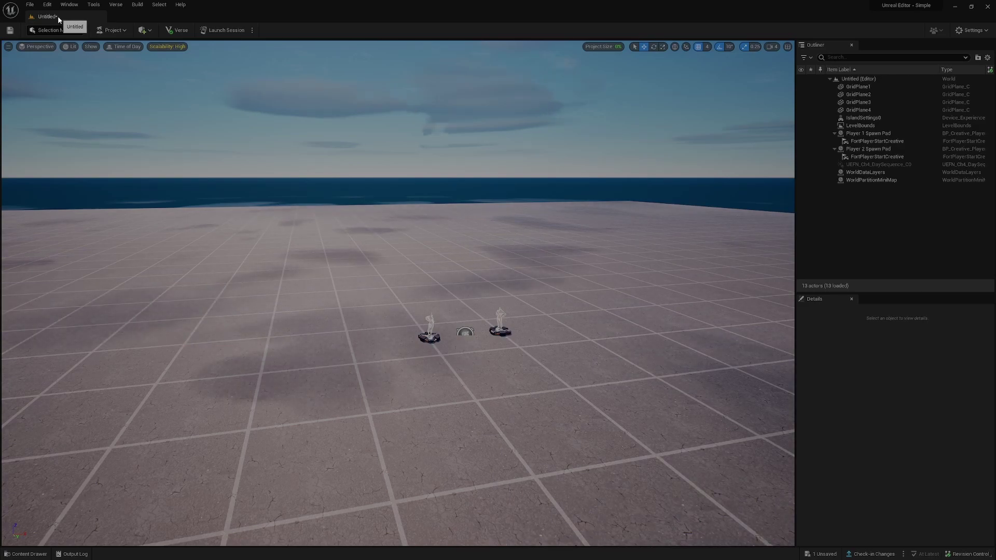
{"action": "key", "text": "ctrl+s"}
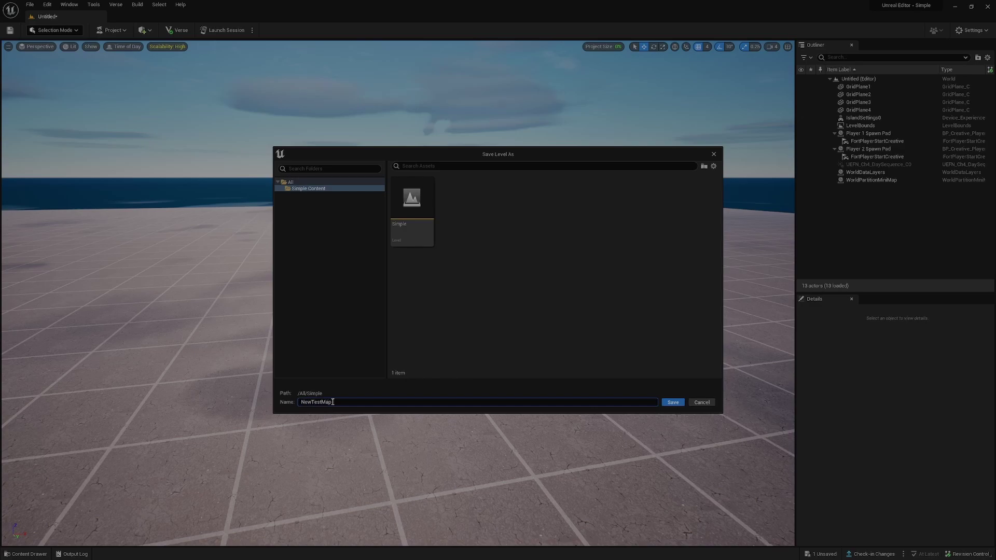
{"action": "left_click", "coordinate": [672, 403]}
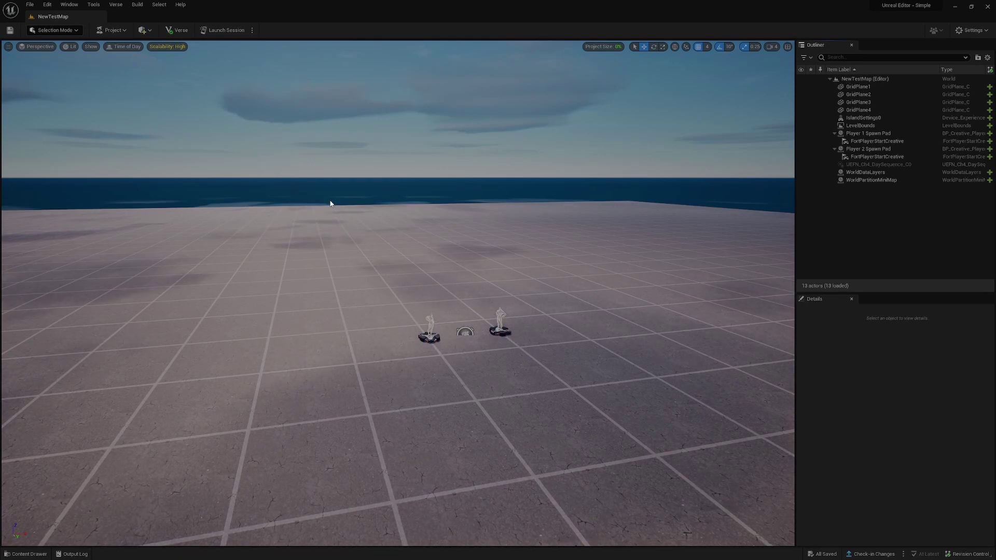
Open the Simple level from the Simple Content folder and switch back to NewTestMap the same way
{"action": "key", "text": "ctrl+space"}
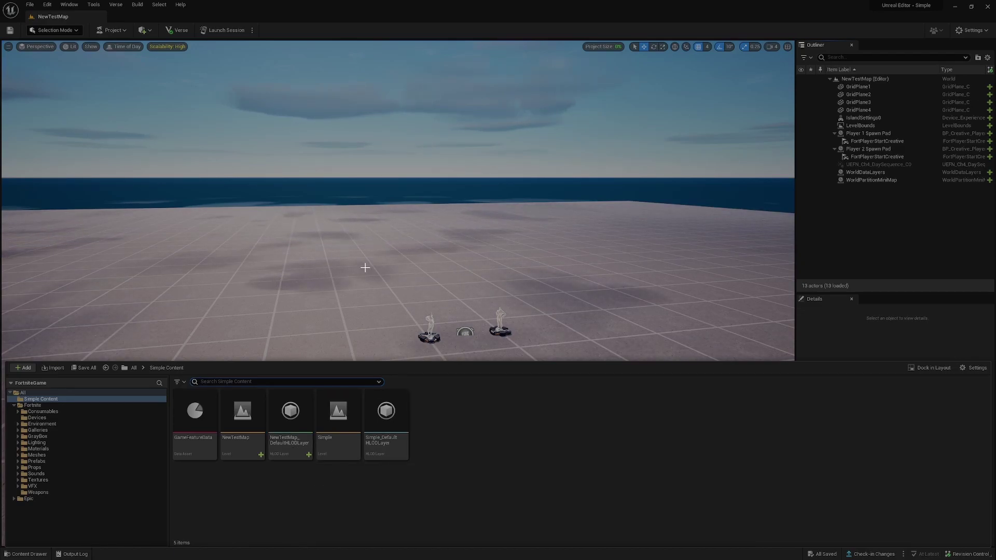
{"action": "right_click_drag", "start_coordinate": [364, 268], "coordinate": [541, 214]}
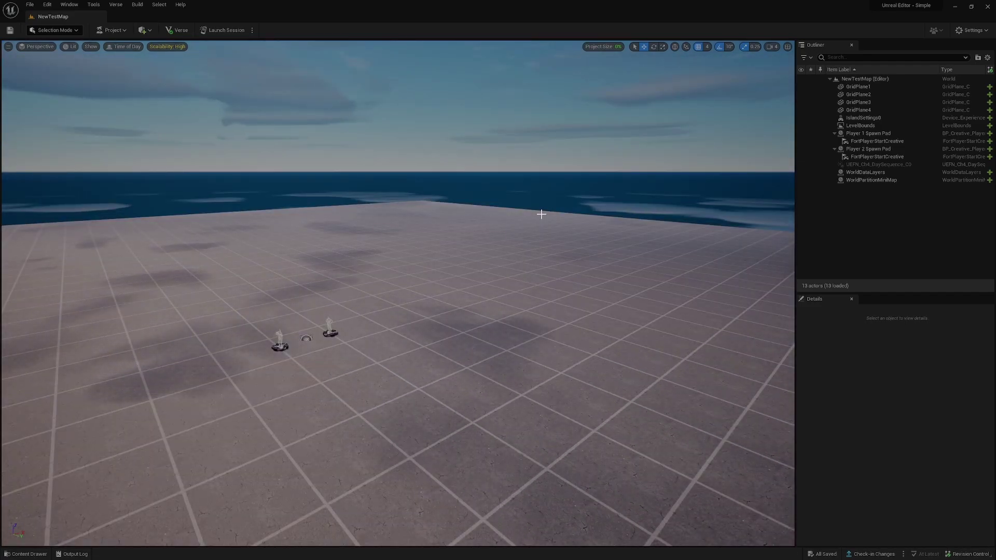
{"action": "key", "text": "ctrl+space"}
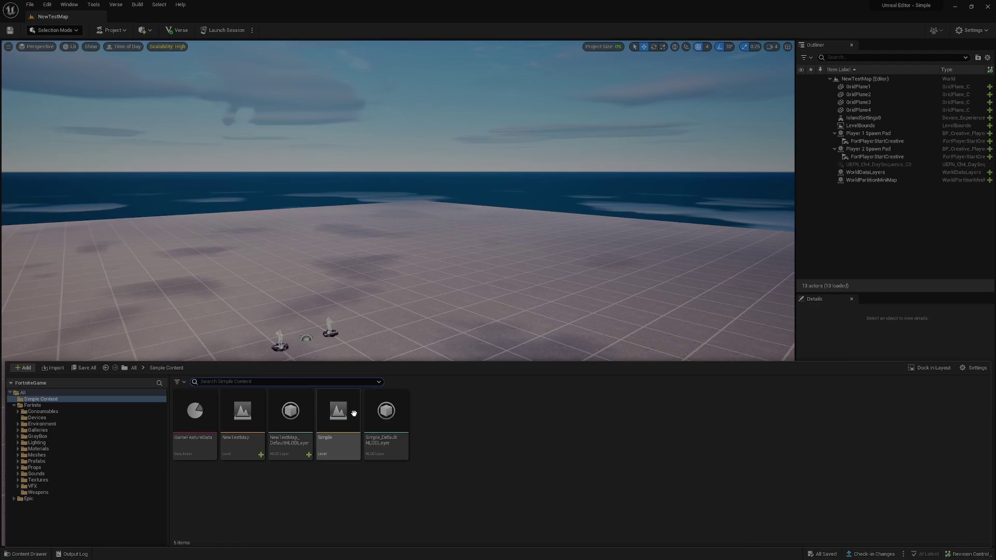
{"action": "left_click", "coordinate": [338, 411]}
{"action": "double_click", "coordinate": [338, 411]}
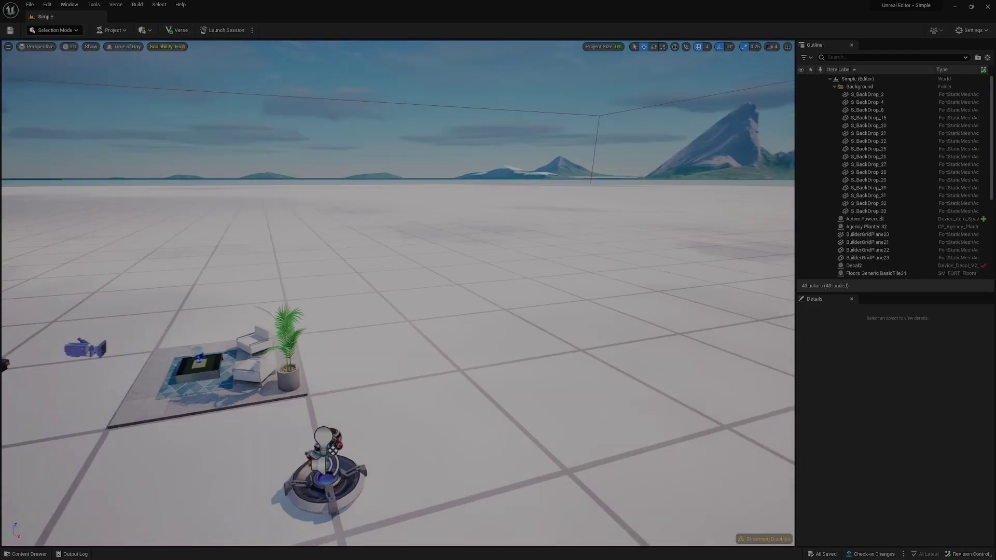
{"action": "key", "text": "ctrl+space"}
{"action": "double_click", "coordinate": [240, 411]}
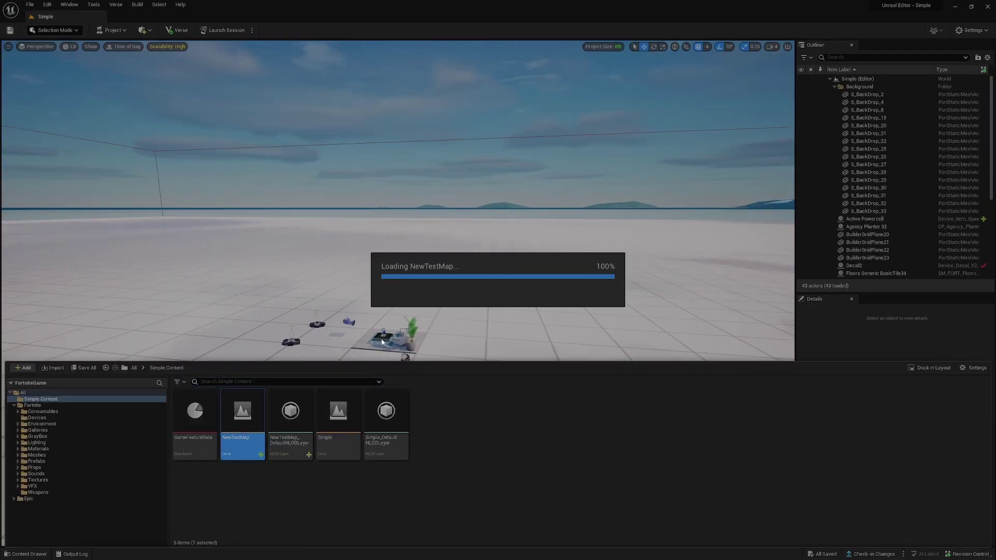
View the project's levels in the Open Level dialog, close it without opening any, and show the Simple Content folder again
{"action": "left_click", "coordinate": [29, 4]}
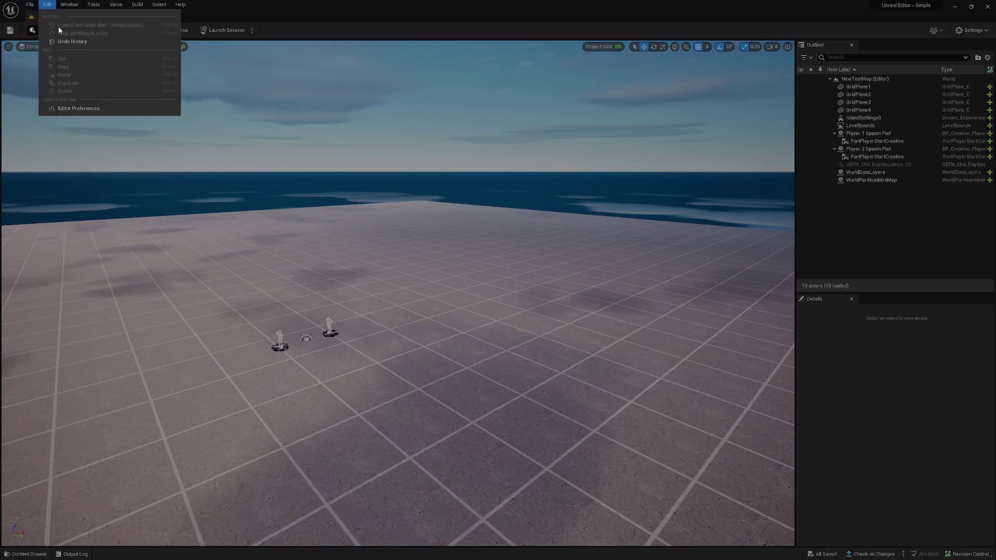
{"action": "left_click", "coordinate": [55, 33]}
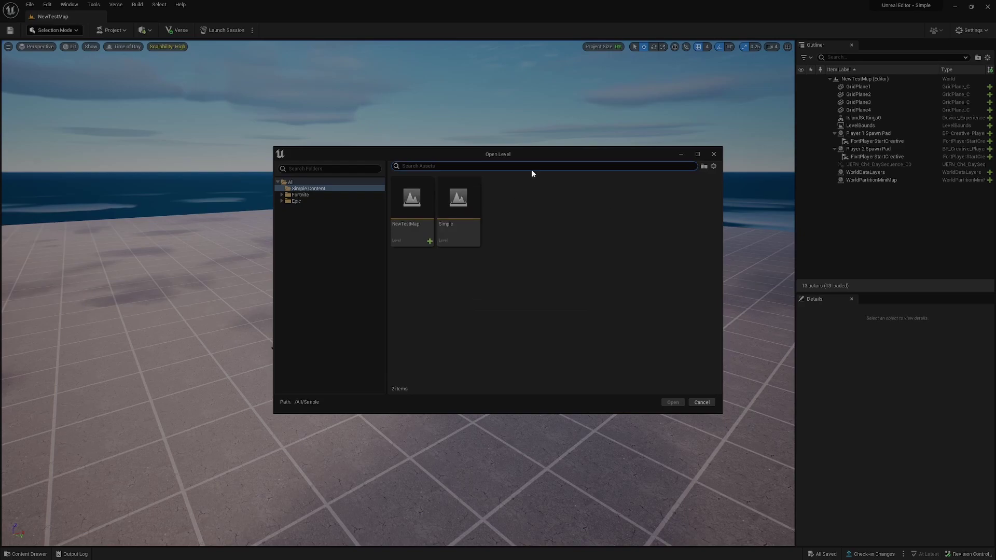
{"action": "left_click", "coordinate": [713, 155]}
{"action": "key", "text": "ctrl+space"}
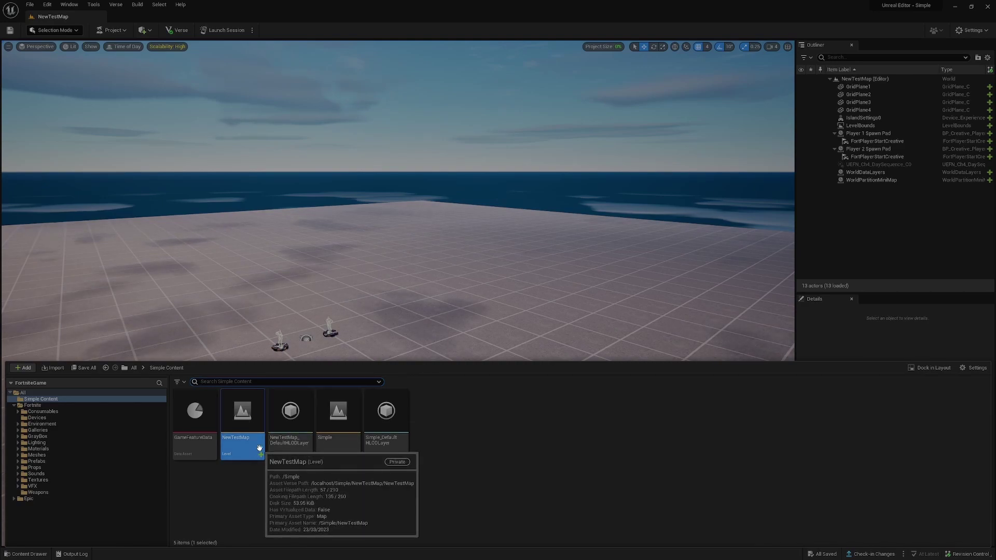
Open the Simple level from Simple Content and view the New Level templates, closing the dialog without creating a level
{"action": "double_click", "coordinate": [338, 415]}
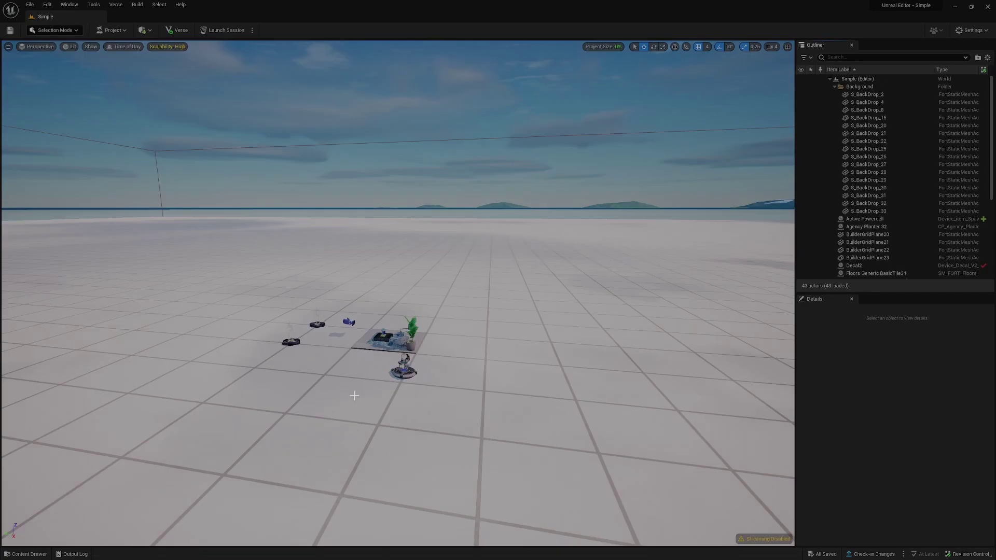
{"action": "key", "text": "ctrl+n"}
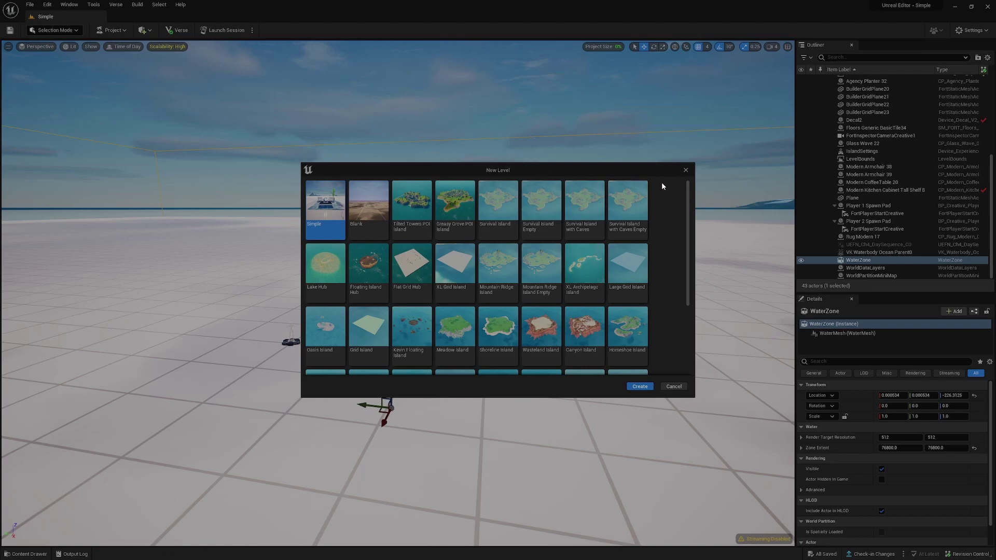
{"action": "left_click", "coordinate": [686, 170]}
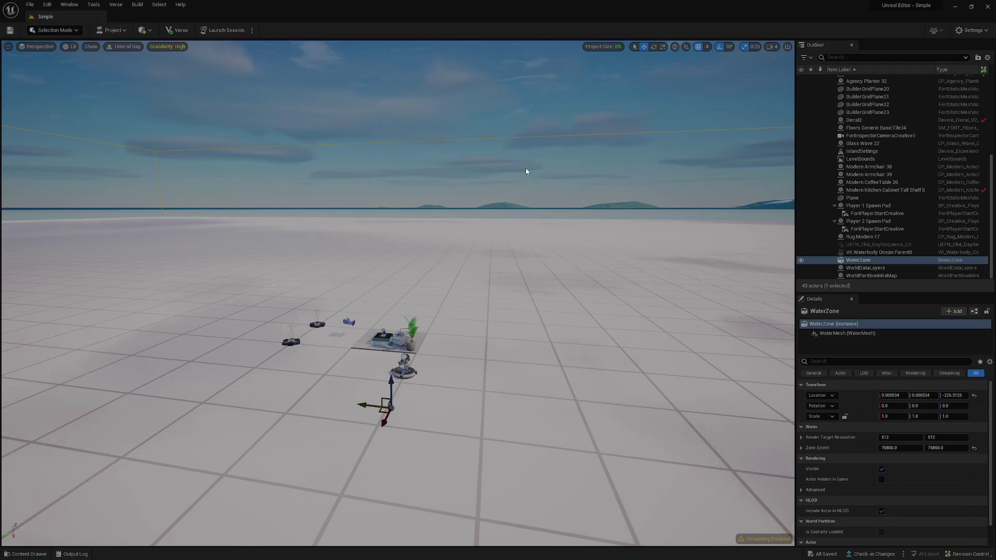
{"action": "key", "text": "ctrl+n"}
{"action": "scroll", "coordinate": [649, 214], "scroll_direction": "down", "scroll_amount": 1}
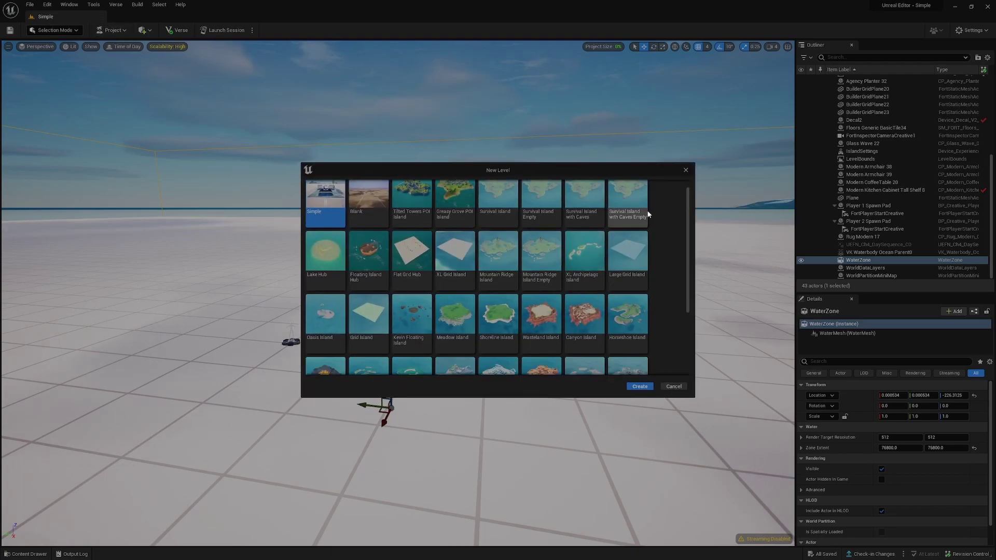
{"action": "left_click", "coordinate": [686, 170]}
Create a folder named Maps in the Simple Content folder
{"action": "left_click", "coordinate": [26, 553]}
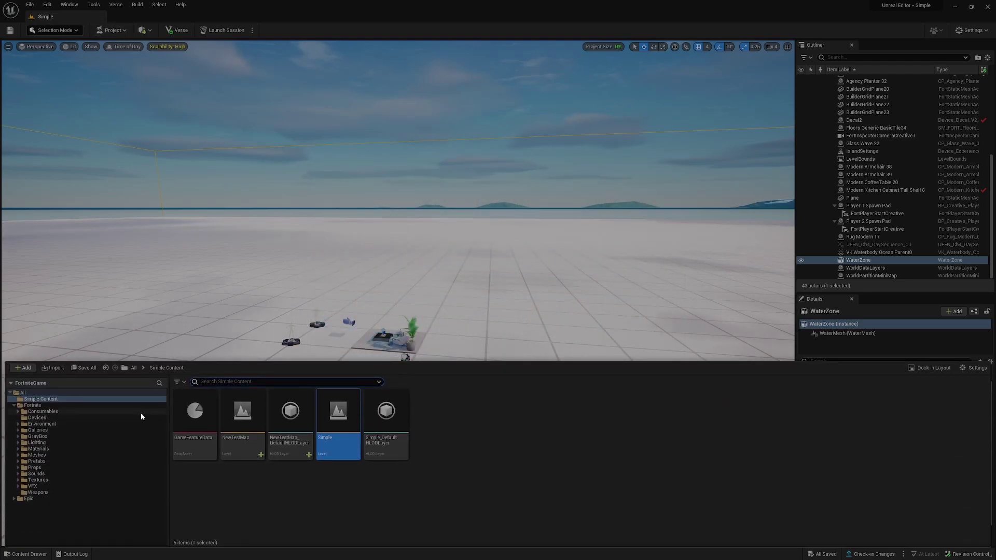
{"action": "mouse_move", "coordinate": [406, 419]}
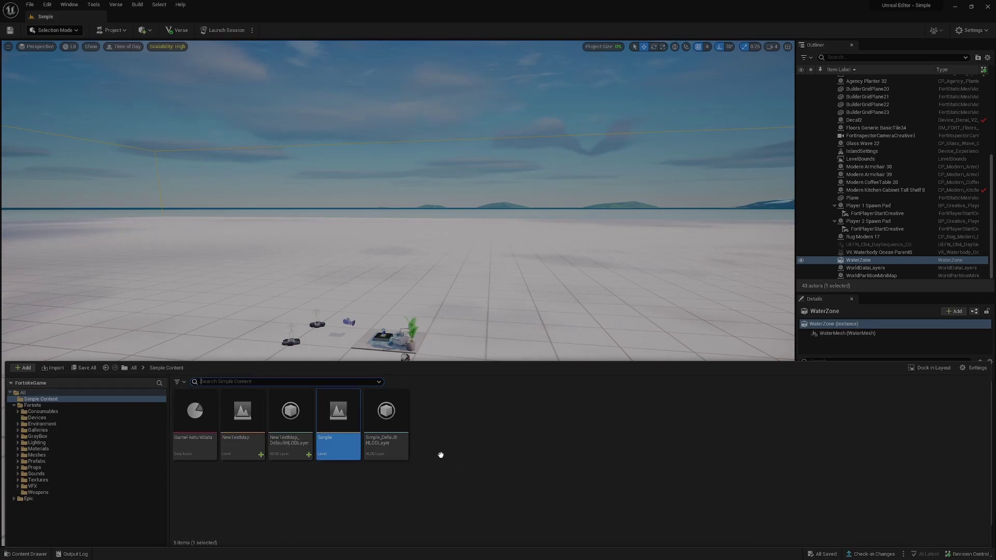
{"action": "left_click", "coordinate": [468, 450]}
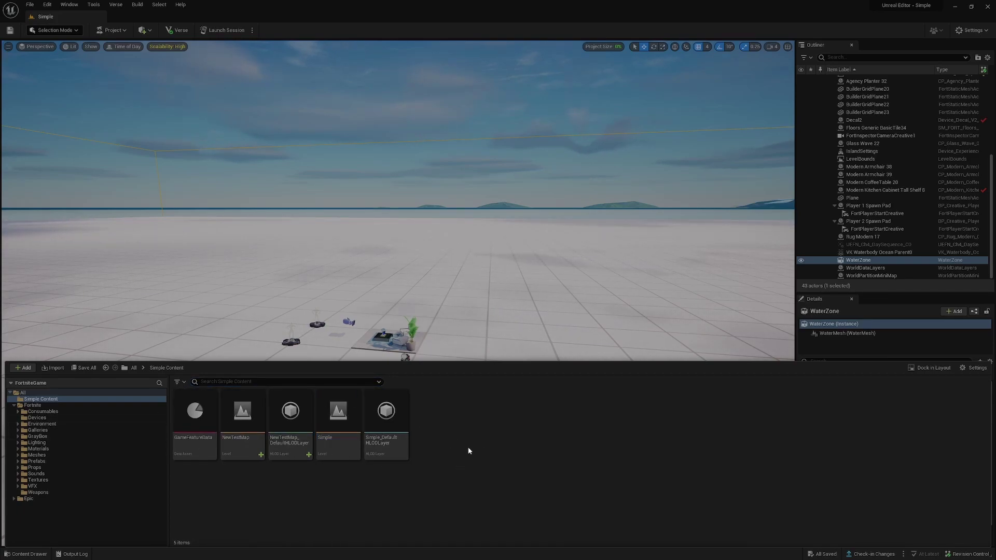
{"action": "key", "text": "ctrl+shift+n"}
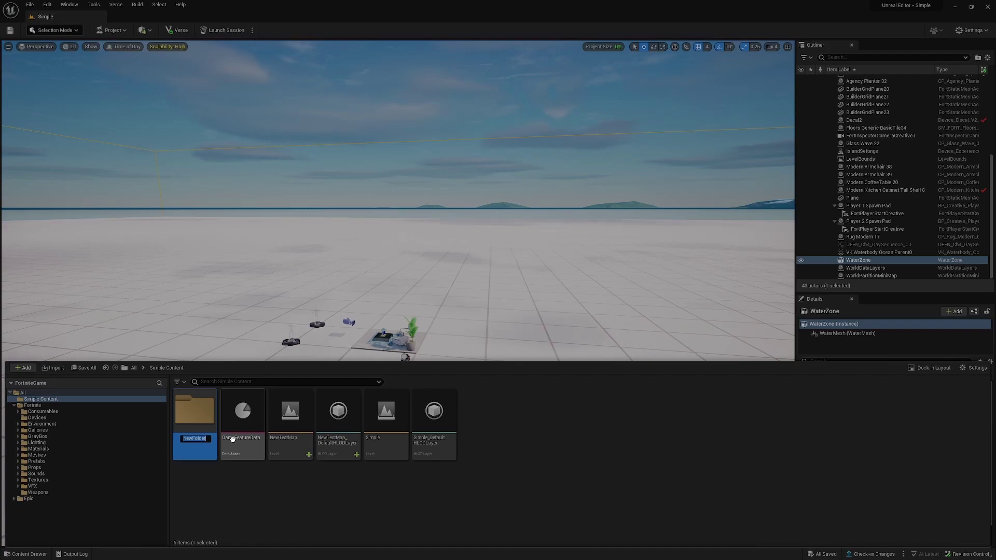
{"action": "type", "text": "Maps"}
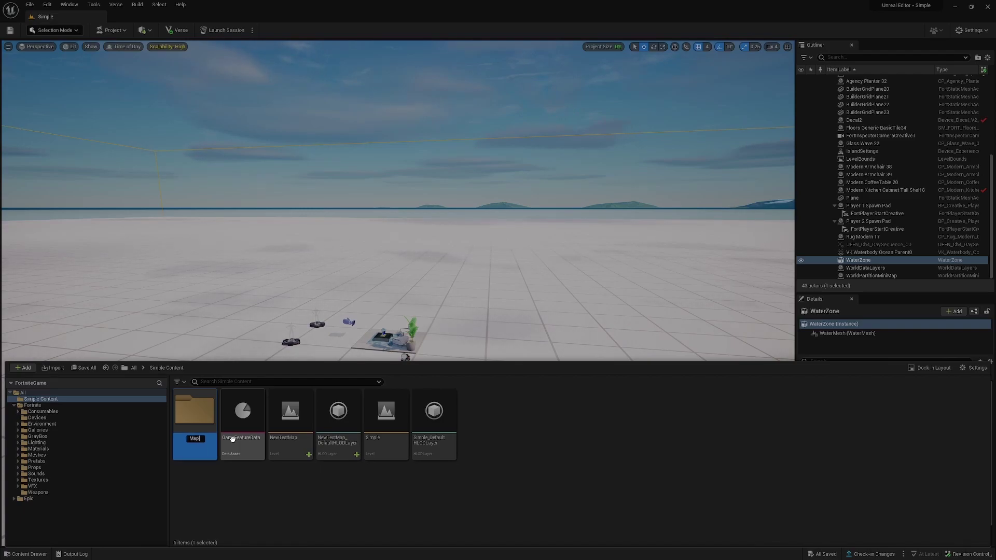
Move the NewTestMap and Simple levels into the Maps folder and open that folder
{"action": "left_click", "coordinate": [290, 415]}
{"action": "left_click", "coordinate": [386, 412], "text": "ctrl"}
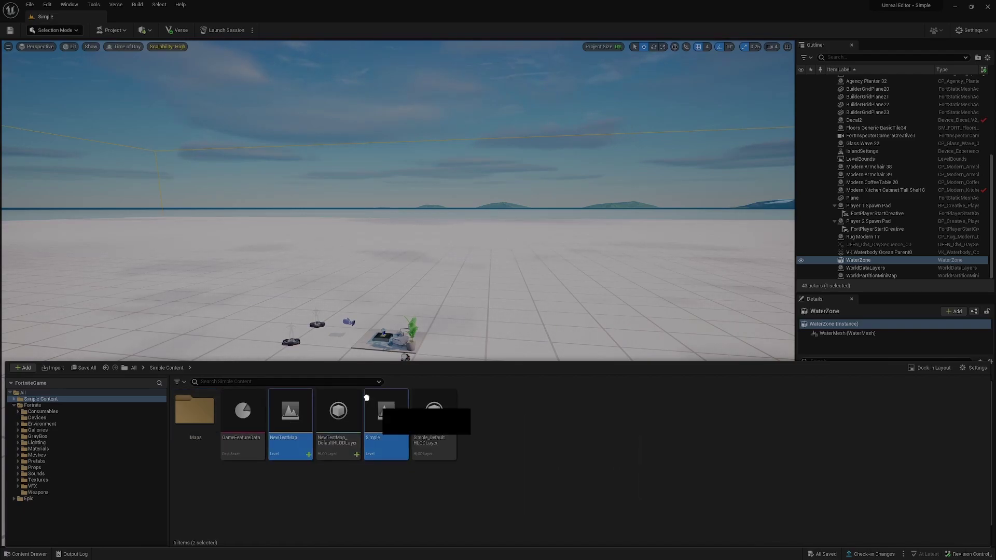
{"action": "left_click_drag", "start_coordinate": [366, 397], "coordinate": [191, 418]}
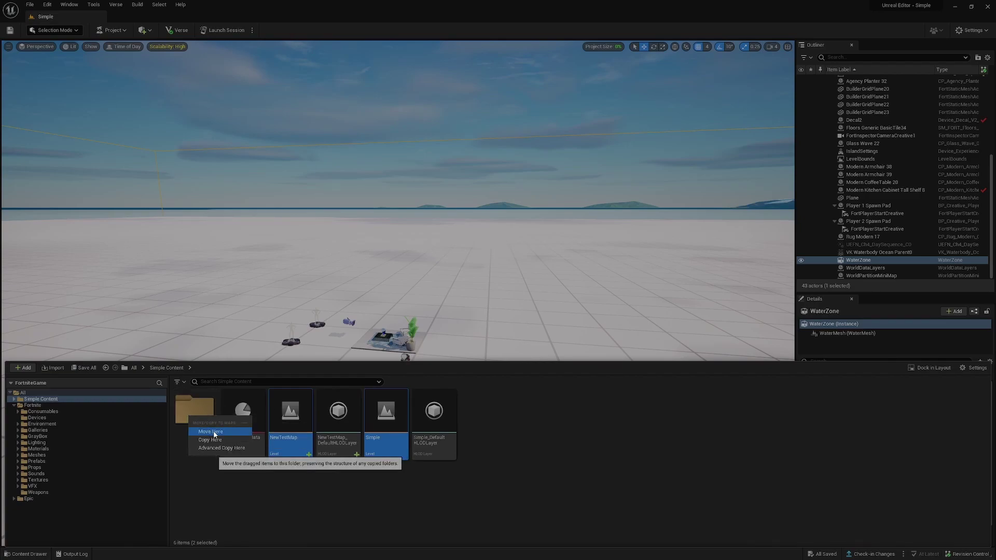
{"action": "left_click", "coordinate": [211, 431]}
{"action": "left_click", "coordinate": [543, 314]}
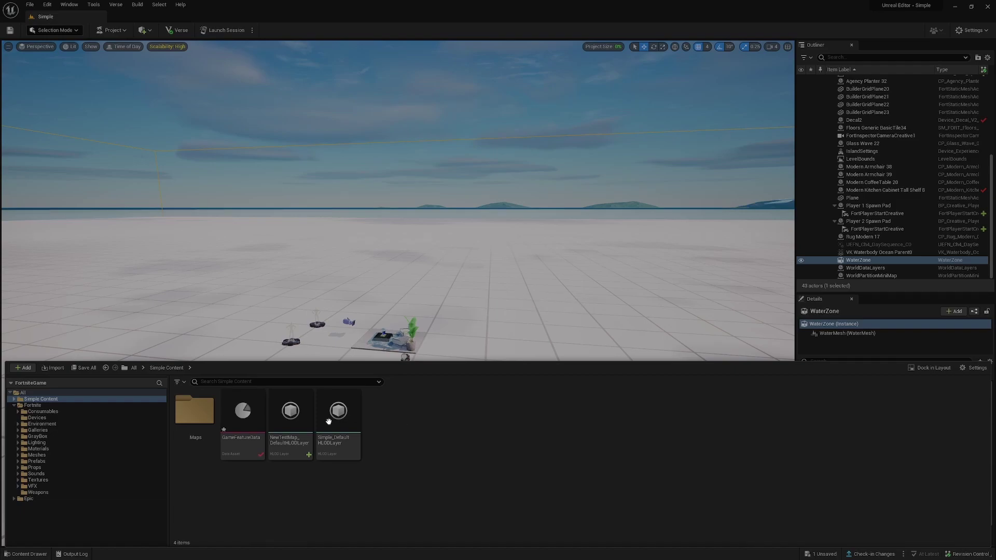
{"action": "double_click", "coordinate": [195, 410]}
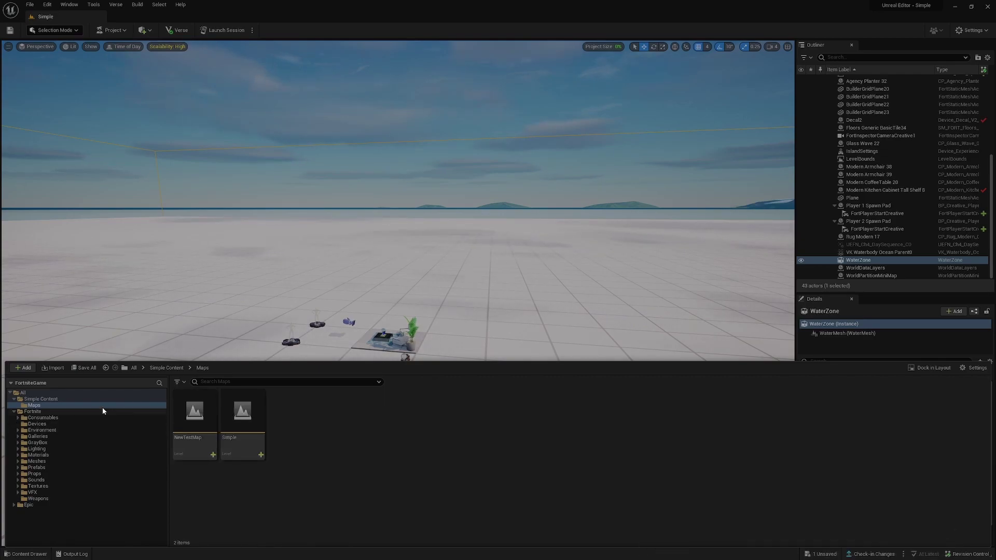
Browse Simple Content and the Fortnite Devices, Textures and Meshes folders, and show the meshes in BasicShapes
{"action": "left_click", "coordinate": [64, 399]}
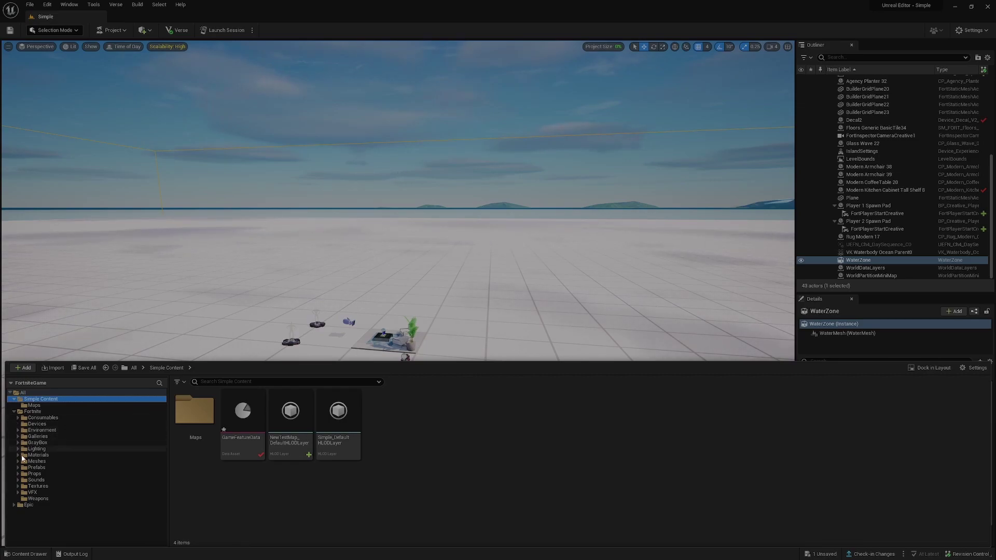
{"action": "left_click", "coordinate": [19, 426]}
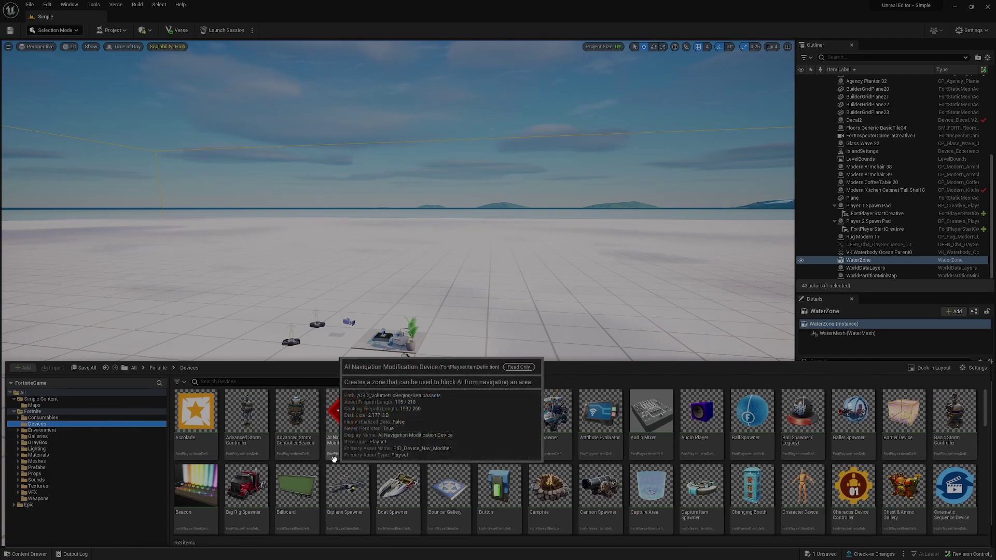
{"action": "mouse_move", "coordinate": [403, 475]}
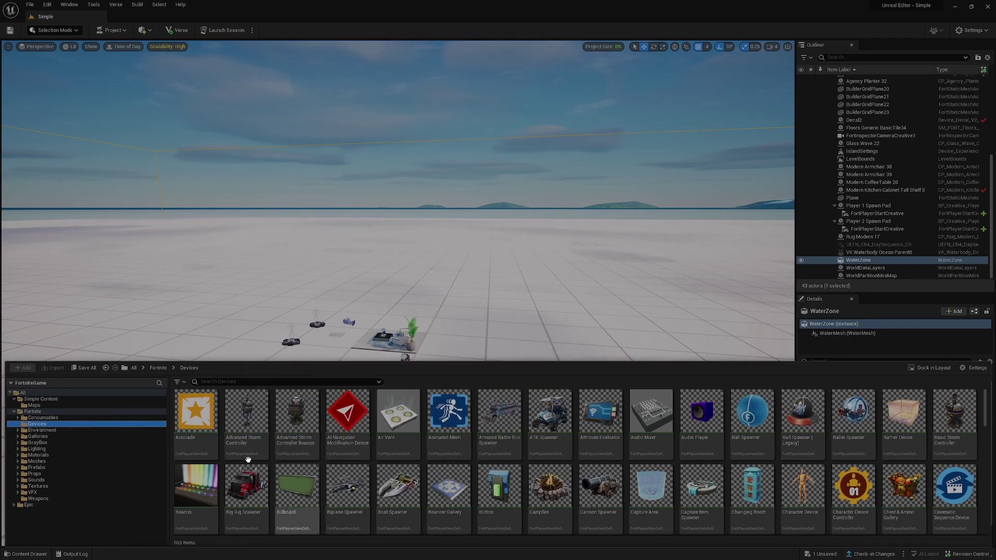
{"action": "double_click", "coordinate": [47, 486]}
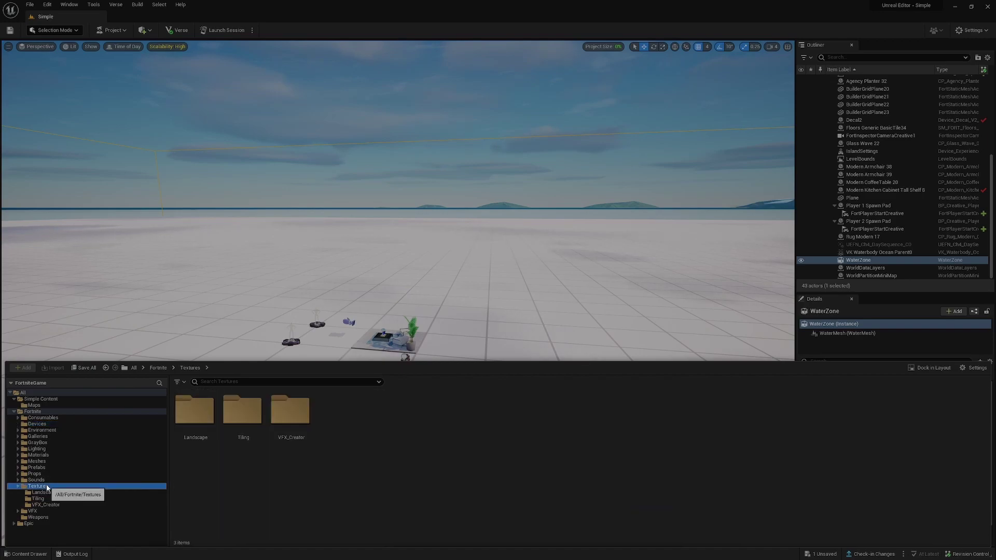
{"action": "double_click", "coordinate": [33, 463]}
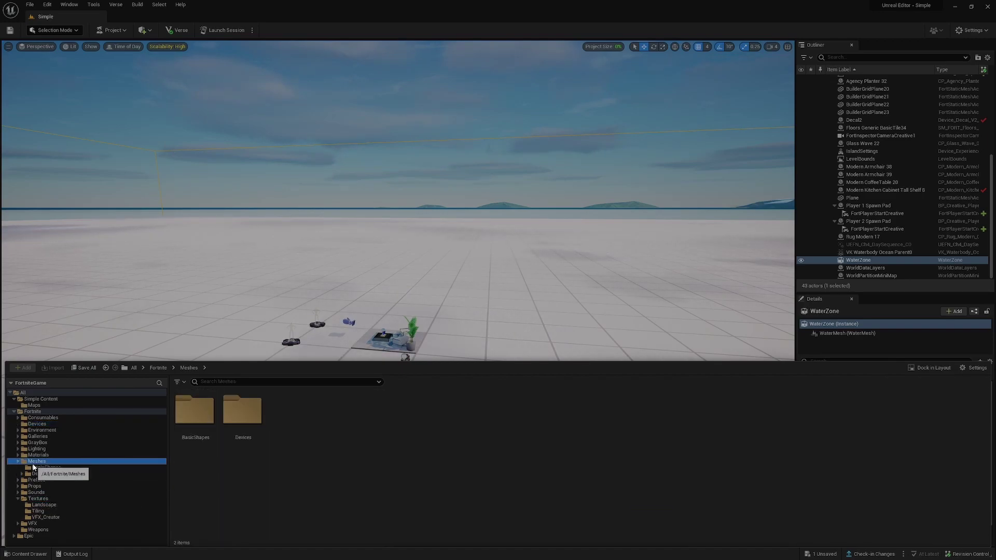
{"action": "left_click", "coordinate": [33, 467]}
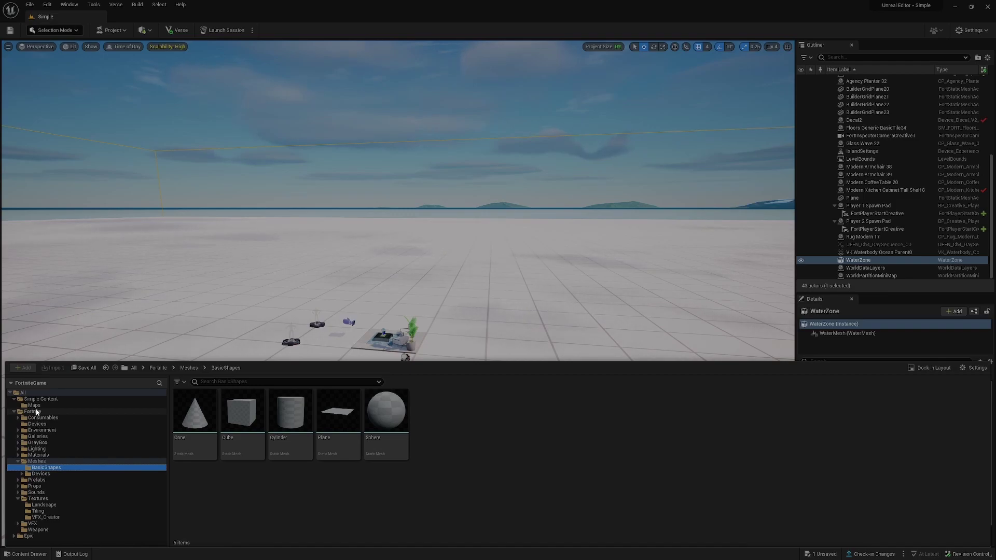
{"action": "left_click", "coordinate": [29, 4]}
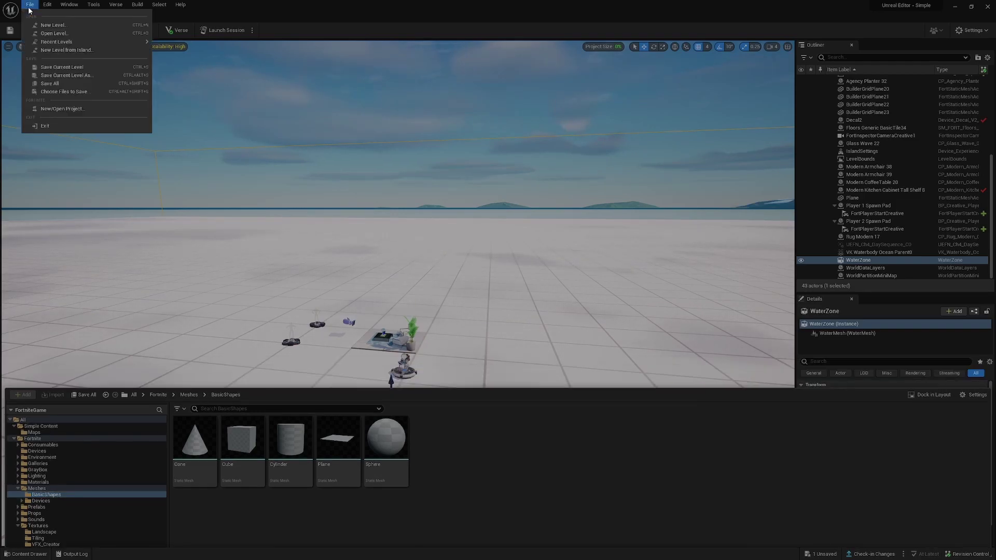
{"action": "left_click", "coordinate": [519, 312]}
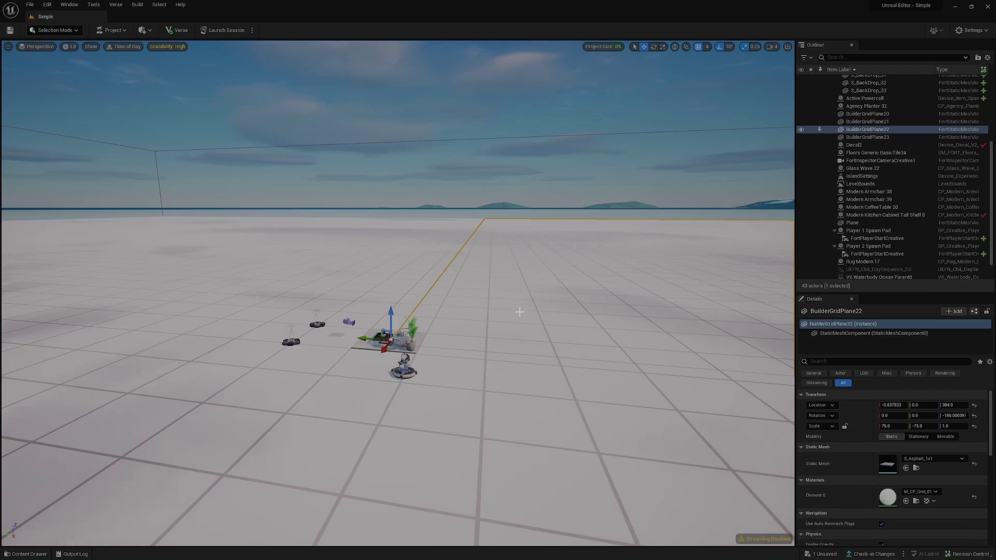
Show the contents of the Maps folder and view its folder options, closing them without choosing any
{"action": "key", "text": "ctrl+space"}
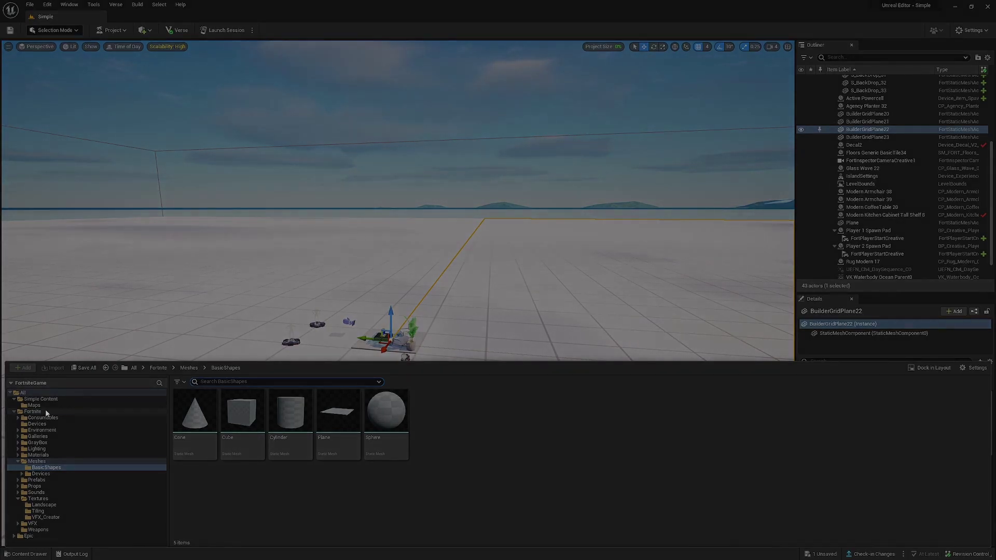
{"action": "left_click", "coordinate": [51, 406]}
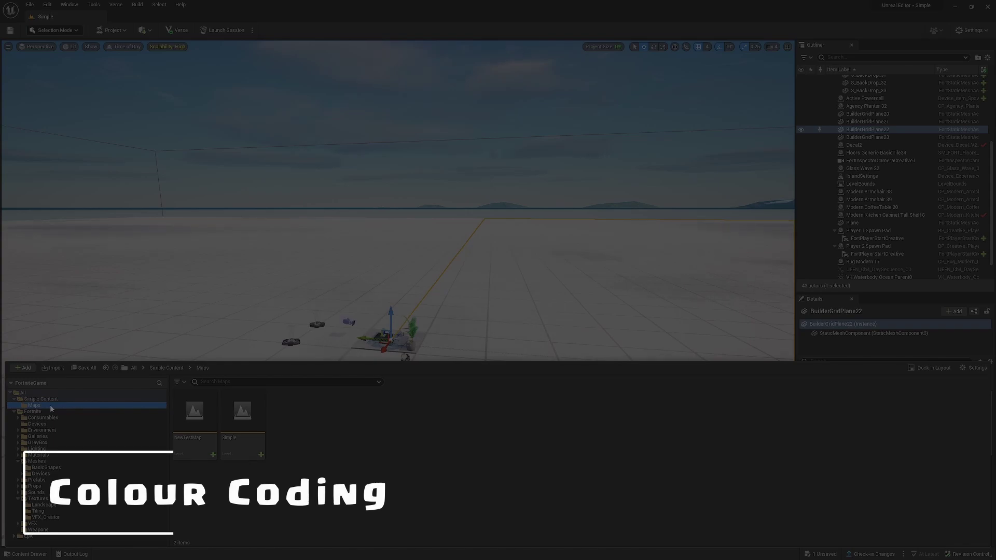
{"action": "right_click", "coordinate": [51, 408]}
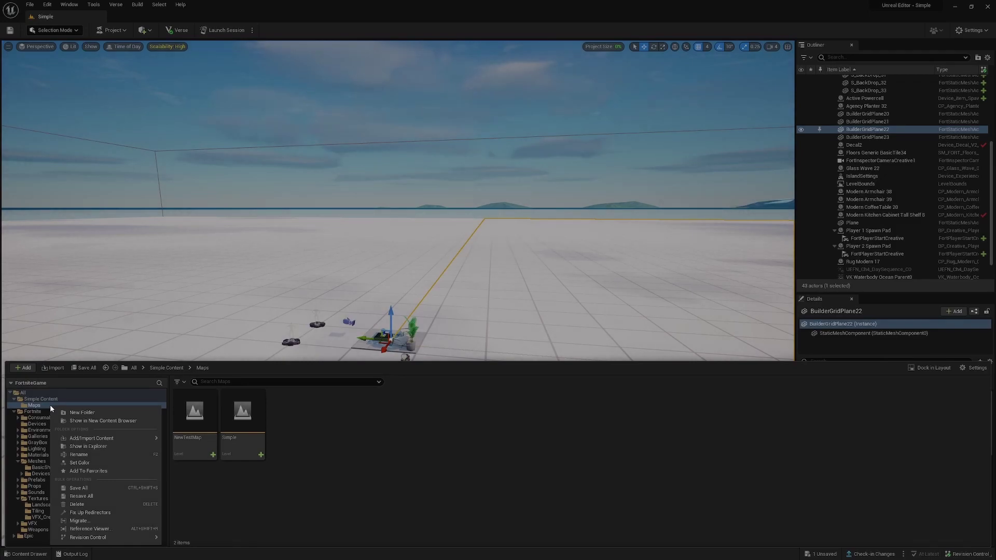
{"action": "left_click", "coordinate": [197, 417]}
Browse the Fortnite Consumables, Galleries, Textures and Sounds folders to examine how their asset types are colour-coded
{"action": "left_click", "coordinate": [82, 418]}
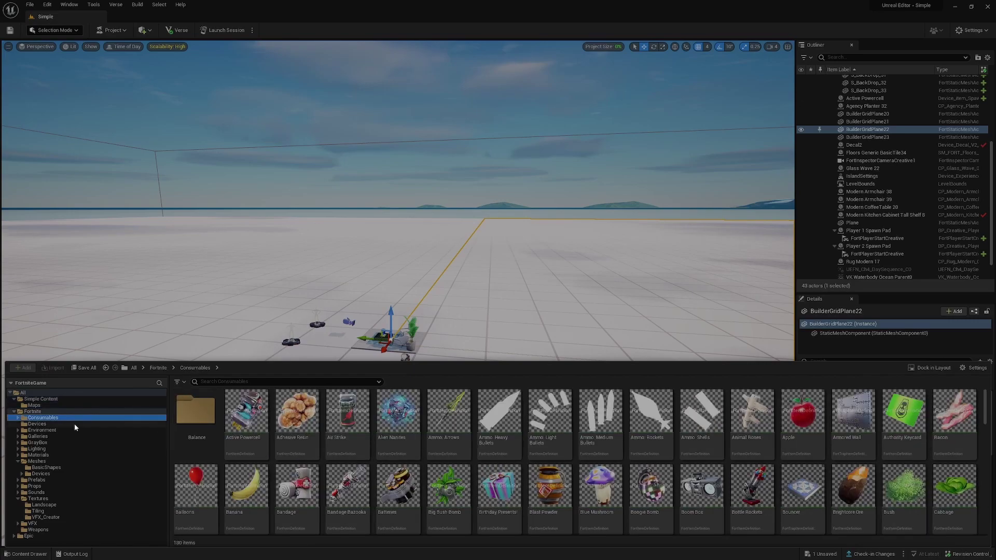
{"action": "left_click", "coordinate": [92, 436]}
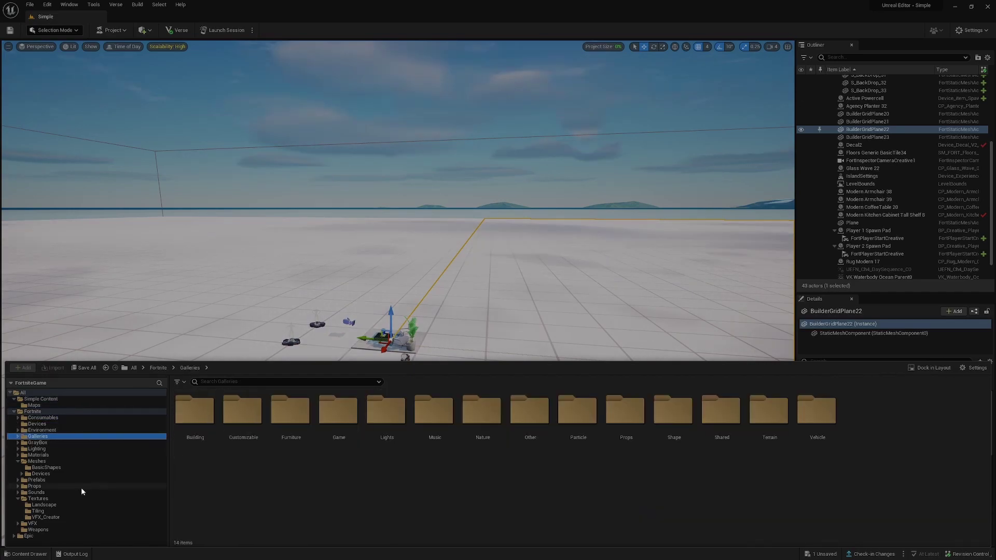
{"action": "left_click", "coordinate": [71, 499]}
{"action": "double_click", "coordinate": [195, 410]}
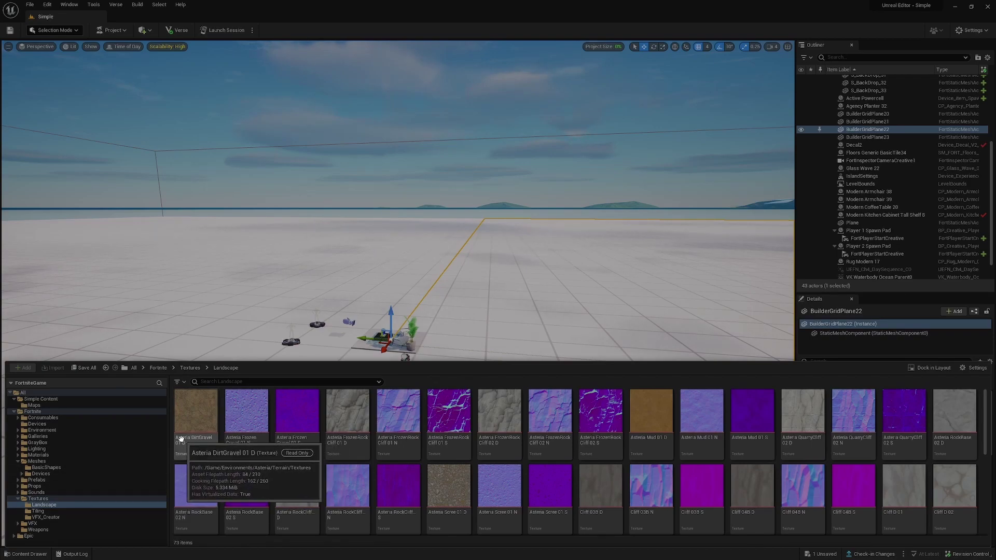
{"action": "left_click", "coordinate": [54, 512]}
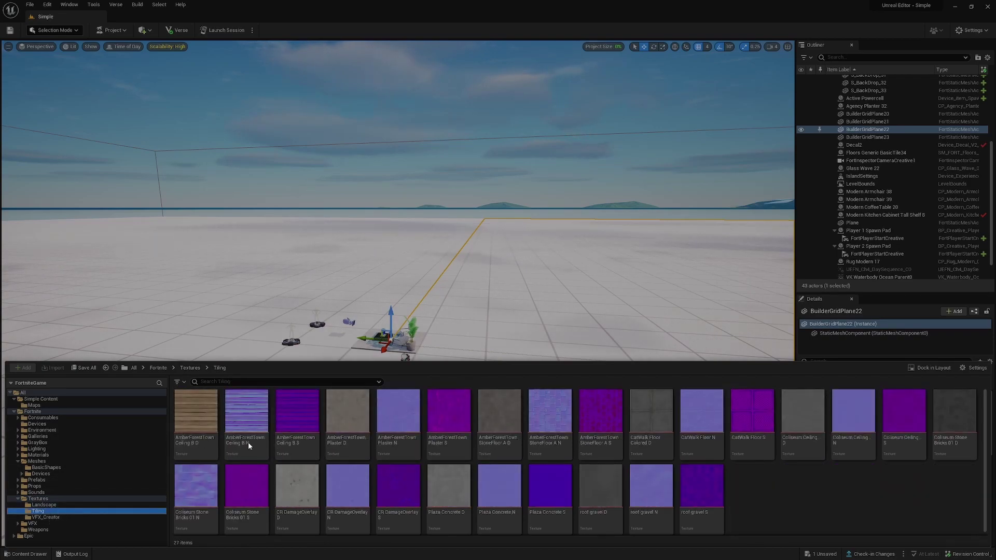
{"action": "left_click", "coordinate": [55, 491]}
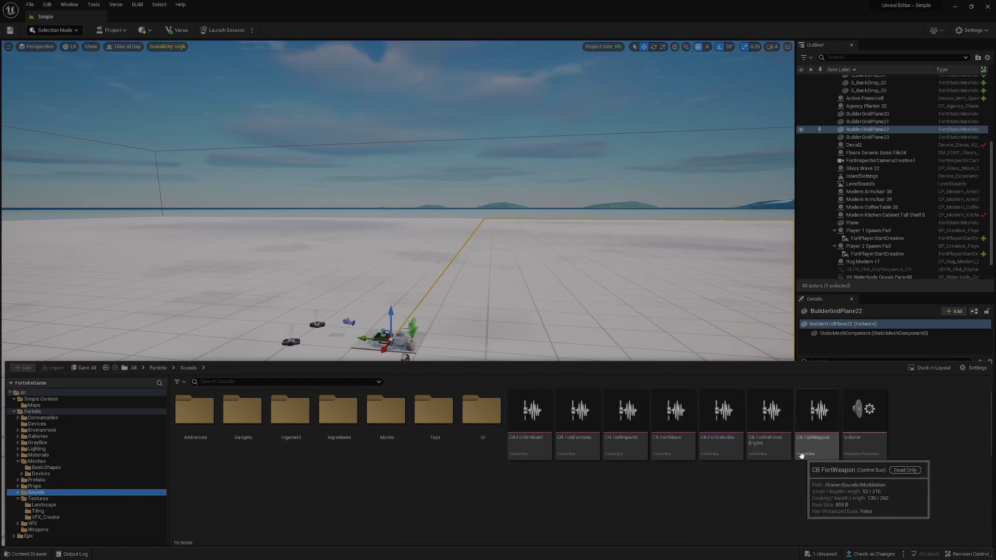
{"action": "double_click", "coordinate": [288, 431]}
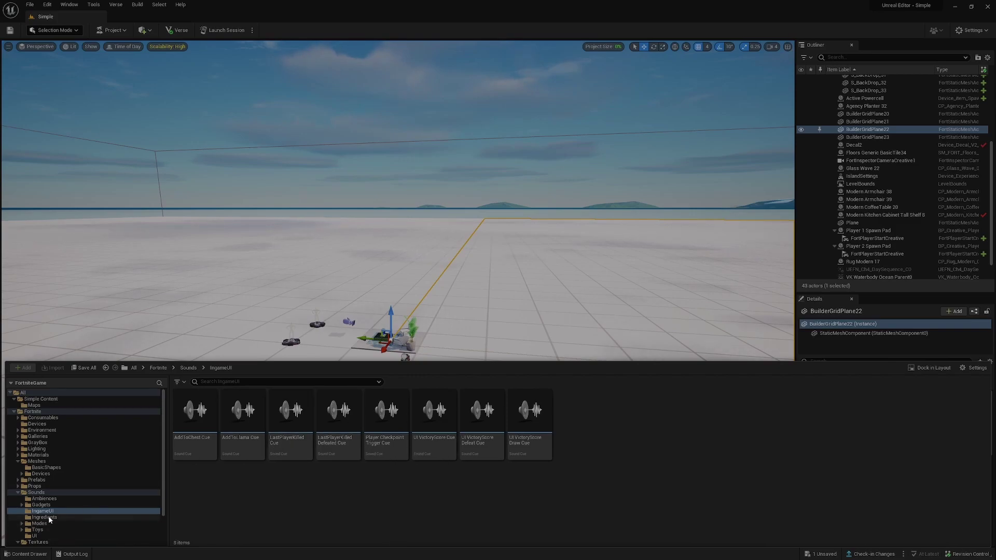
{"action": "left_click", "coordinate": [47, 492]}
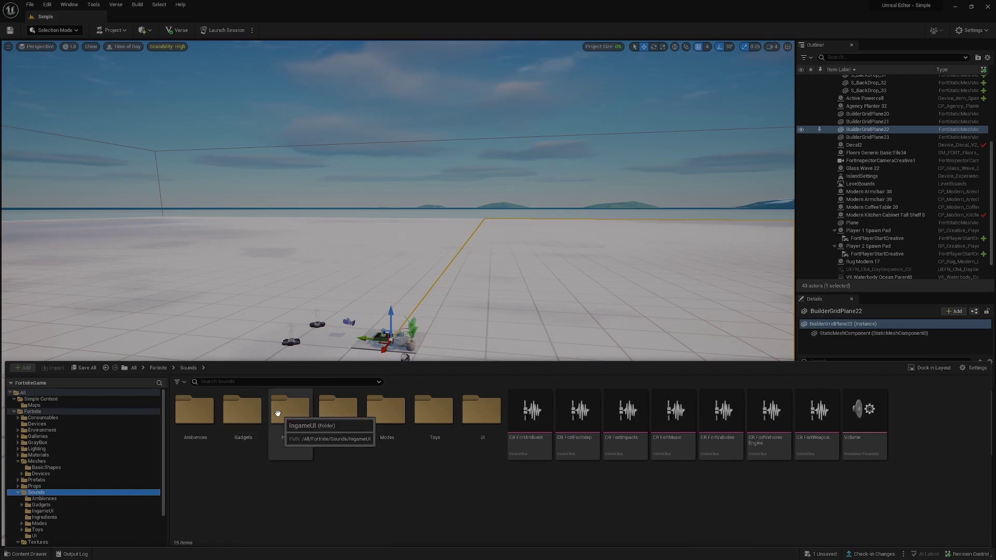
Set the Maps folder's colour to a muted orange that matches the colour coding of the level assets
{"action": "left_click", "coordinate": [53, 404]}
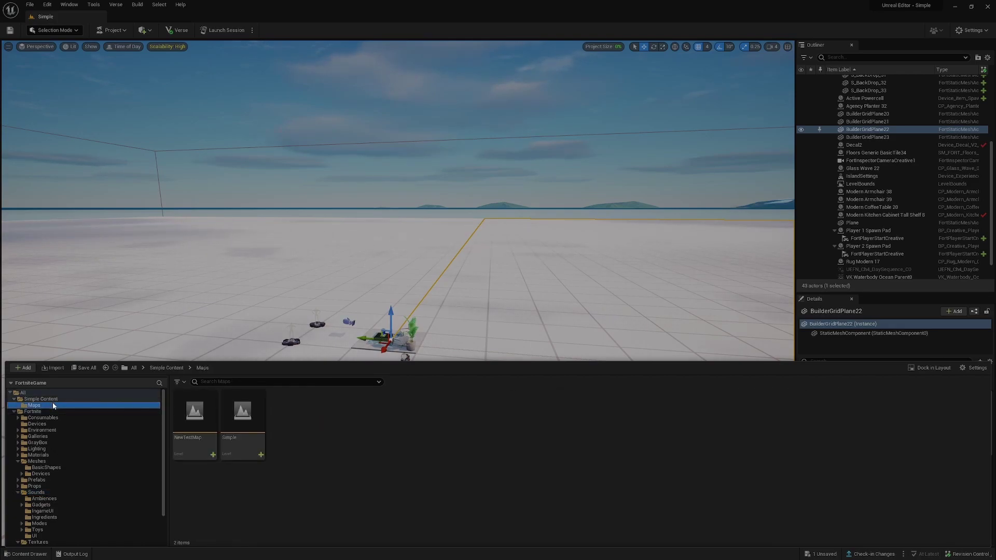
{"action": "right_click", "coordinate": [53, 405]}
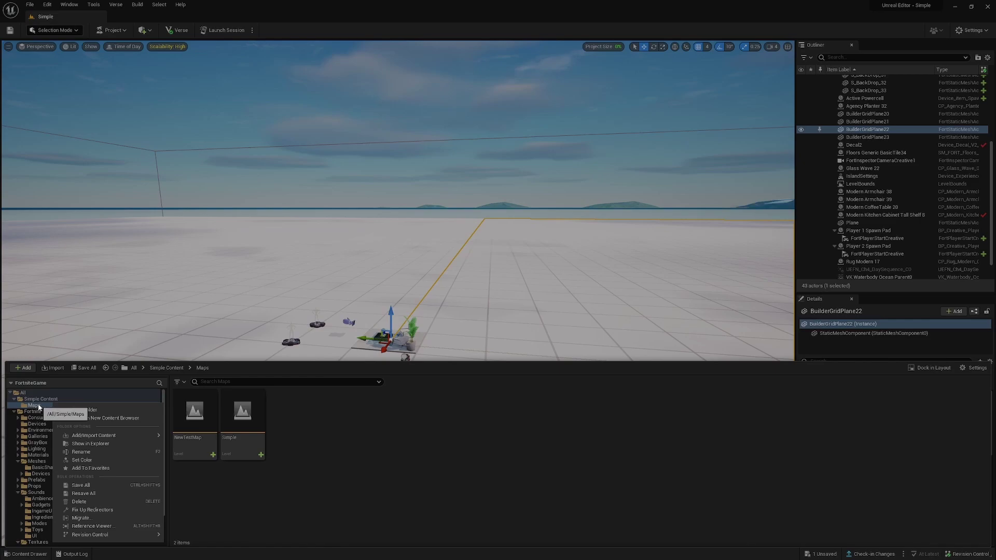
{"action": "left_click", "coordinate": [81, 461]}
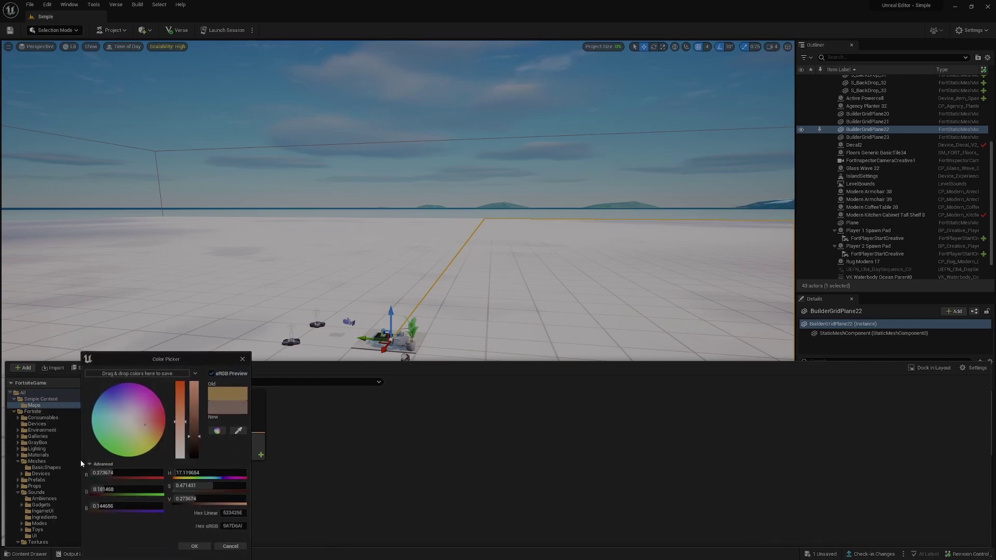
{"action": "left_click_drag", "start_coordinate": [192, 362], "coordinate": [527, 343]}
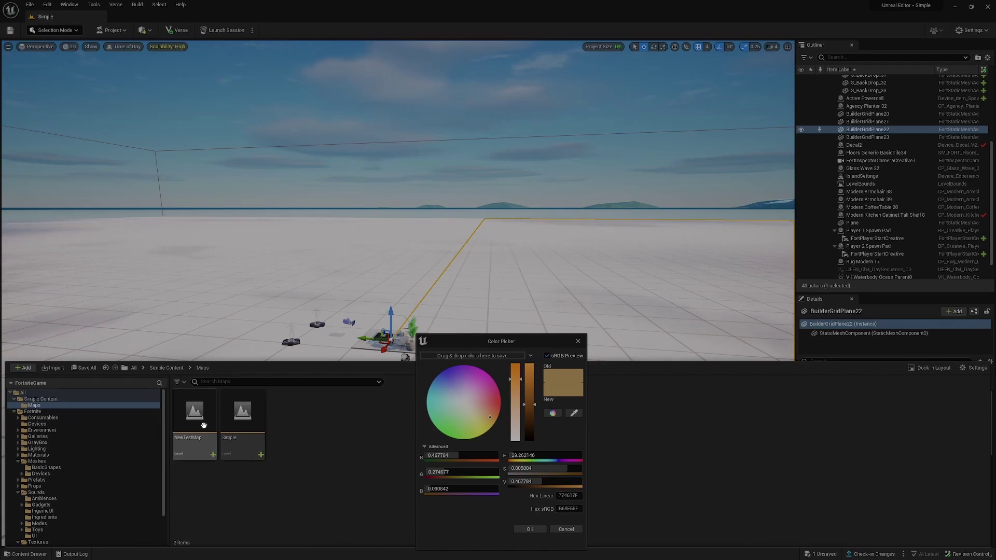
{"action": "left_click", "coordinate": [529, 529]}
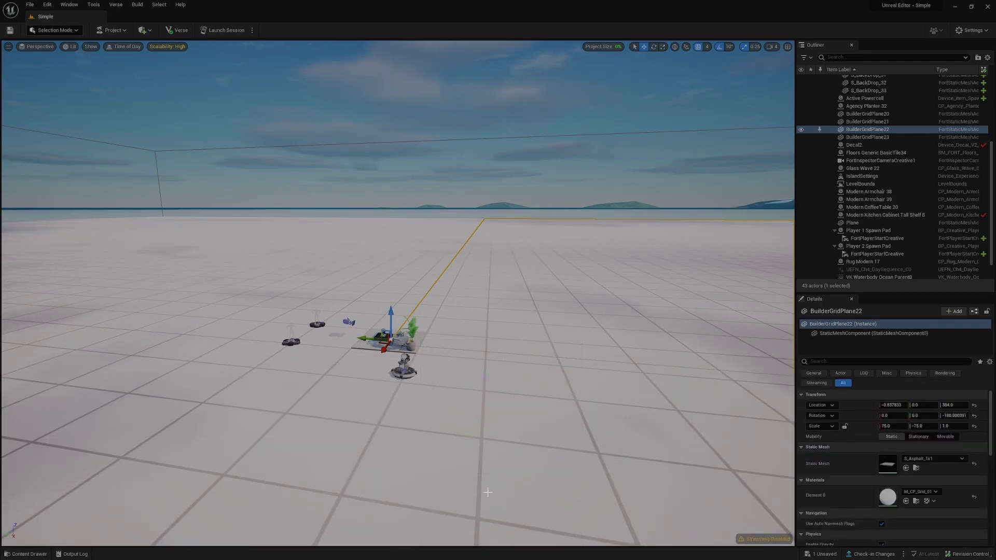
Bring back the content browser and view the Maps folder's options, closing them without choosing any
{"action": "left_click", "coordinate": [27, 554]}
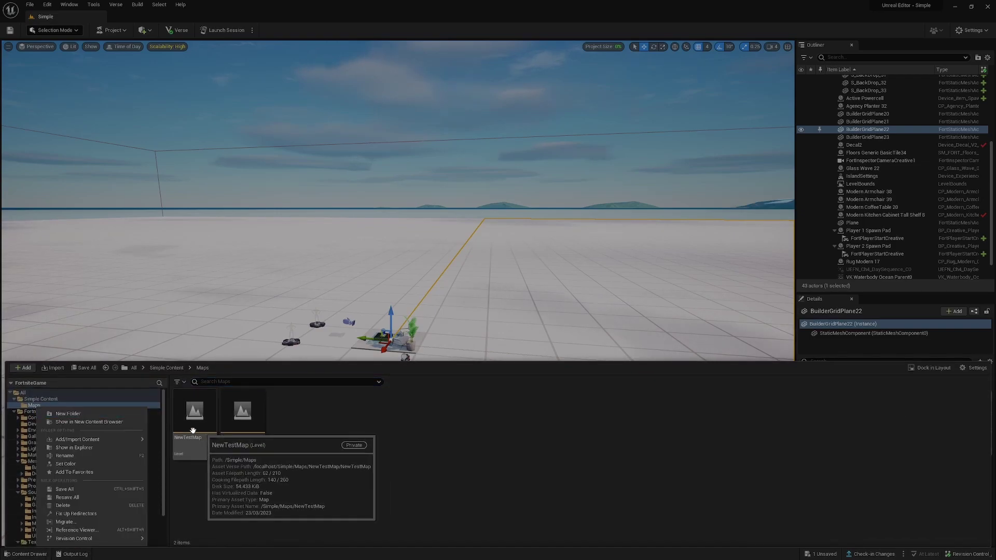
{"action": "right_click", "coordinate": [51, 399]}
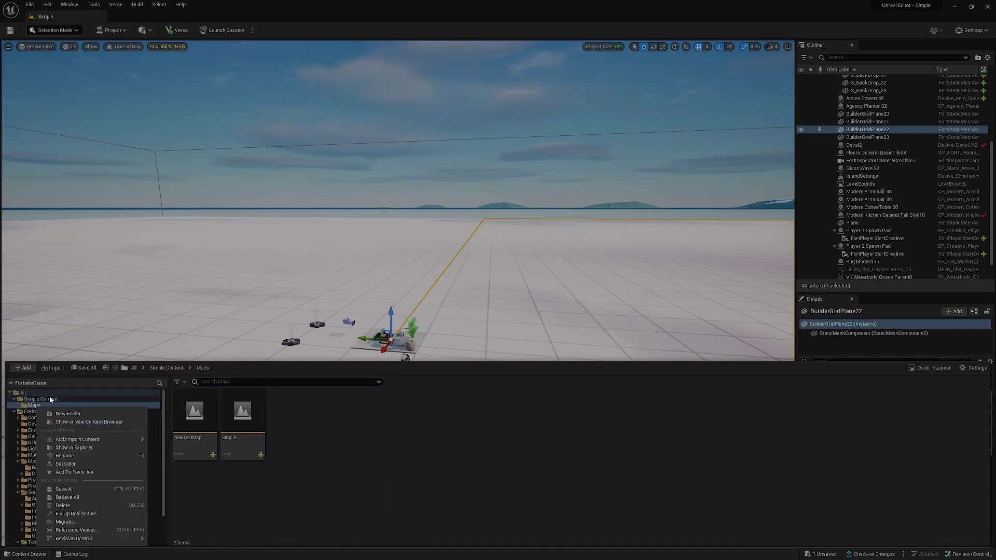
{"action": "left_click", "coordinate": [24, 499]}
Set the colour of the Fortnite Textures folder to a fully saturated, bright red
{"action": "scroll", "coordinate": [45, 521], "scroll_direction": "down", "scroll_amount": 1}
{"action": "left_click", "coordinate": [44, 521]}
{"action": "left_click", "coordinate": [45, 518]}
{"action": "right_click", "coordinate": [45, 518]}
{"action": "left_click", "coordinate": [68, 541]}
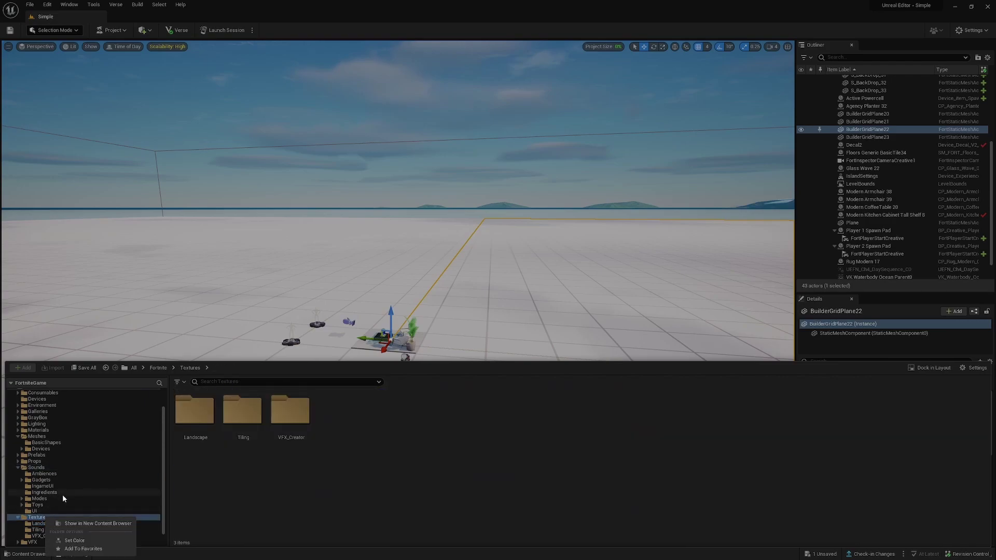
{"action": "left_click_drag", "start_coordinate": [148, 431], "coordinate": [164, 427]}
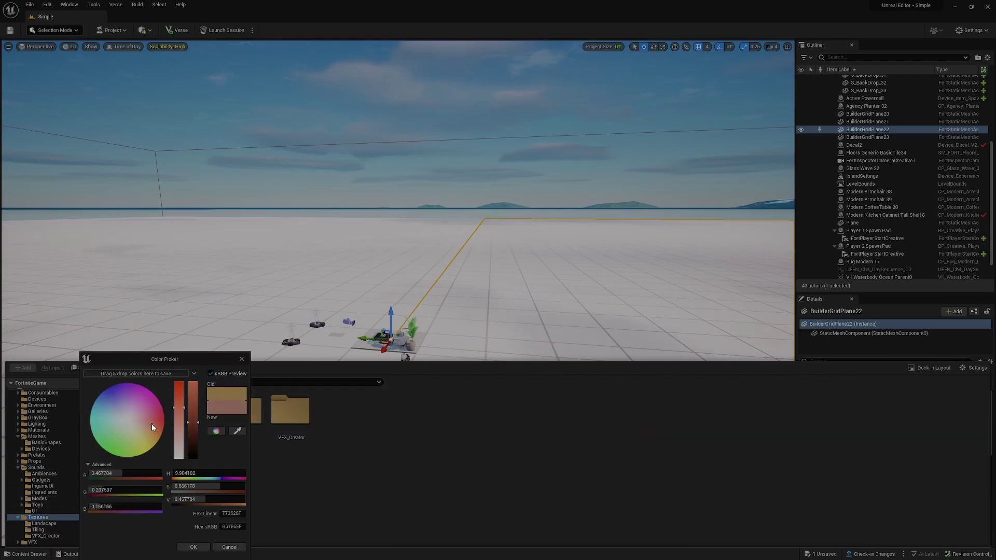
{"action": "left_click", "coordinate": [193, 398]}
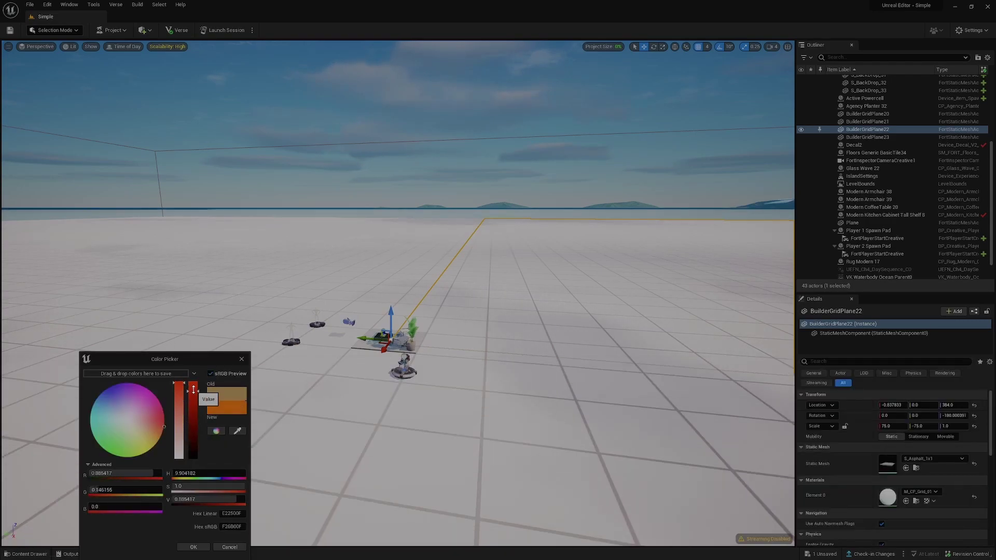
{"action": "left_click_drag", "start_coordinate": [165, 424], "coordinate": [165, 420]}
{"action": "left_click_drag", "start_coordinate": [165, 420], "coordinate": [165, 419]}
{"action": "left_click", "coordinate": [193, 547]}
Show the textures in the Landscape folder to examine their colour coding, and return to the Textures folder
{"action": "left_click", "coordinate": [32, 554]}
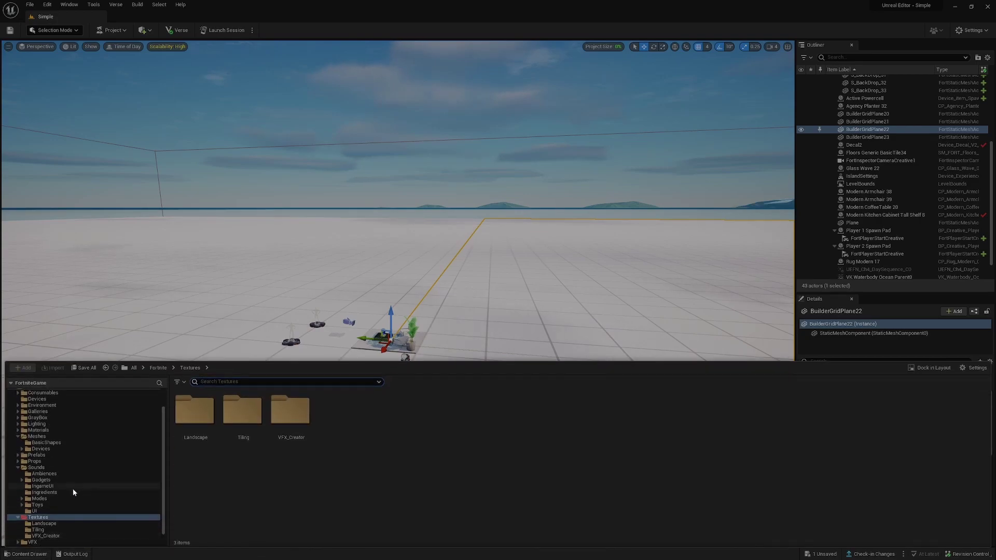
{"action": "double_click", "coordinate": [196, 430]}
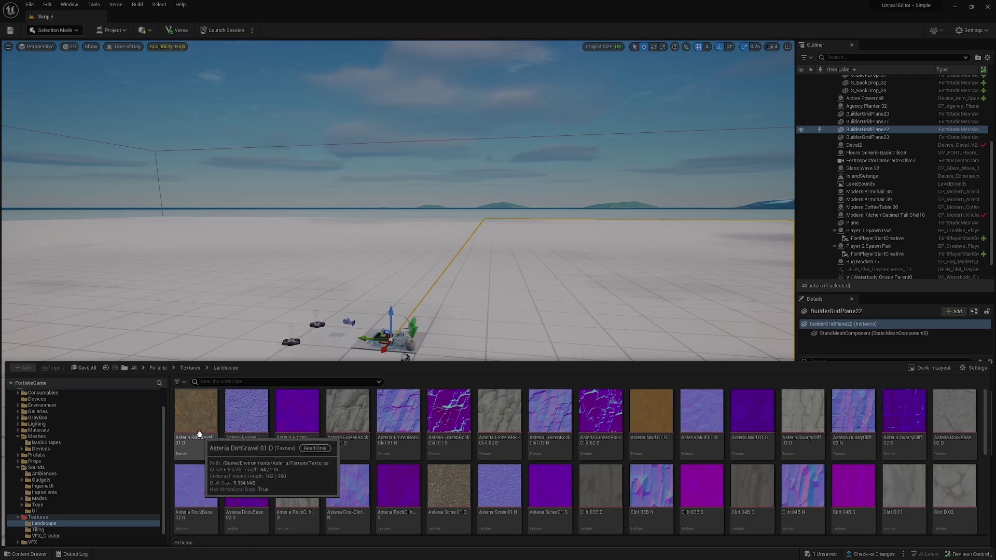
{"action": "left_click", "coordinate": [41, 517]}
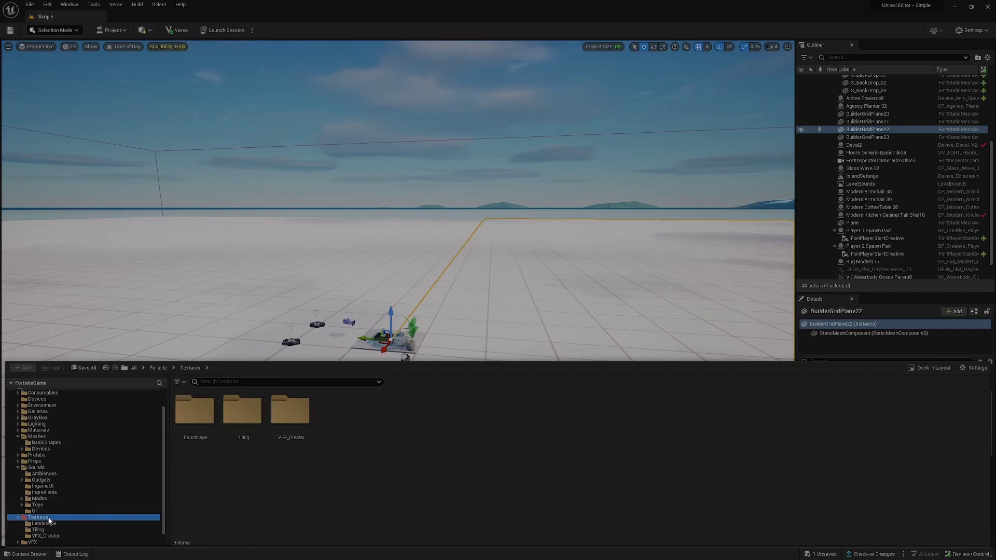